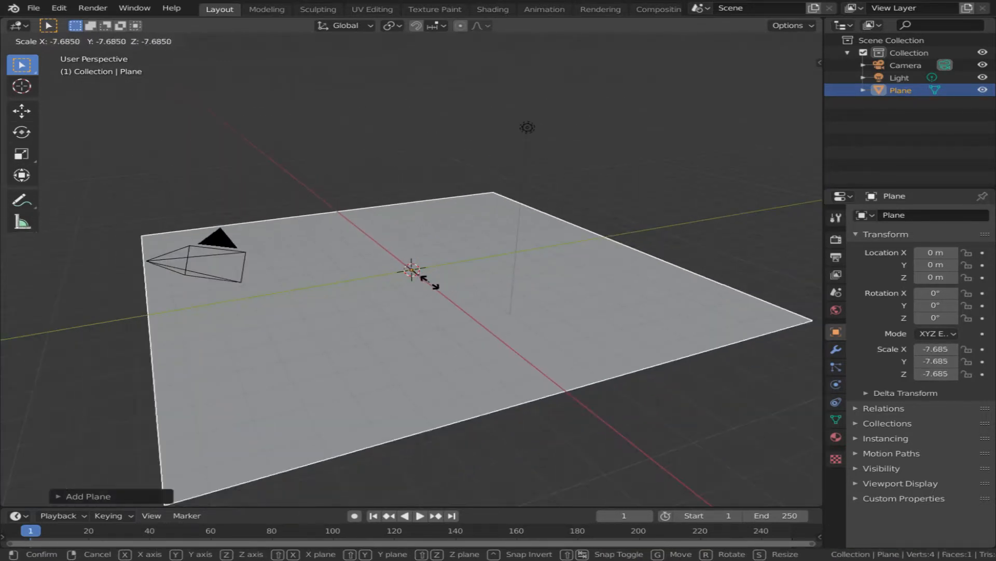
# Finish scaling the ground plane to about -7.54, and add a torus mesh scaled to about 6.03
pyautogui.click(432, 285)
pyautogui.hotkey('shift', 'a')
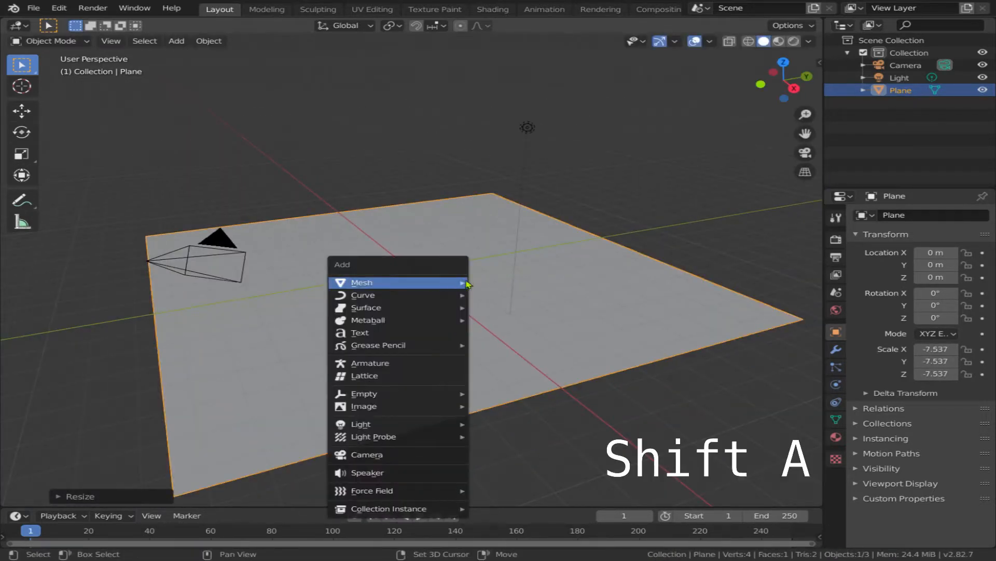
pyautogui.moveTo(466, 284)
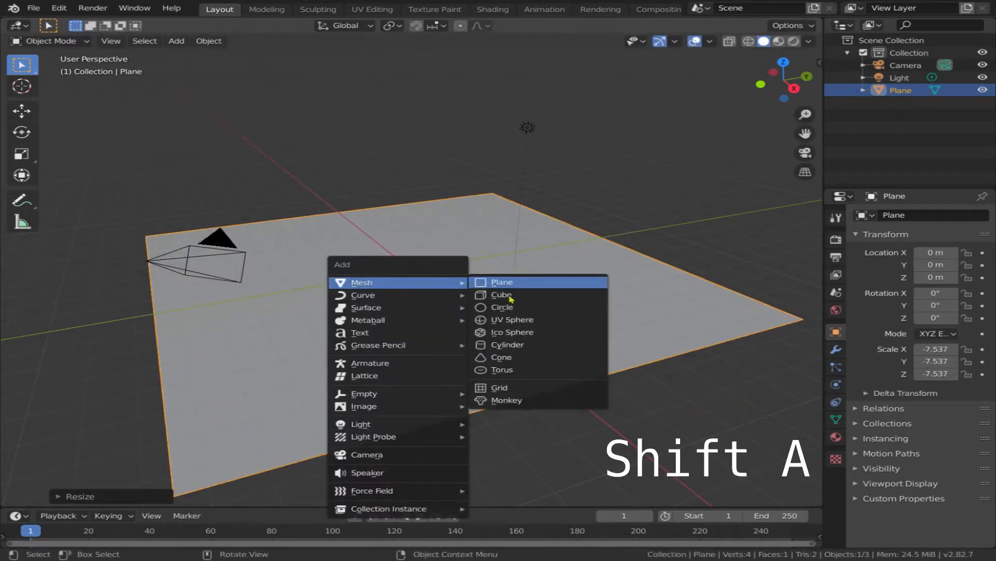
pyautogui.click(502, 371)
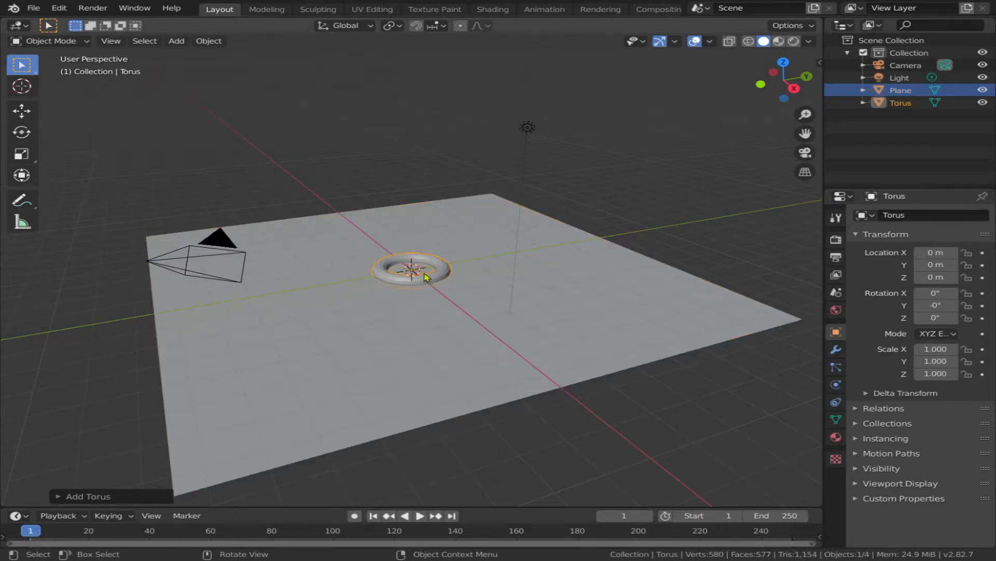
pyautogui.press('s')
pyautogui.click(473, 301)
# Add a circle mesh at the centre of the scene
pyautogui.hotkey('shift', 'a')
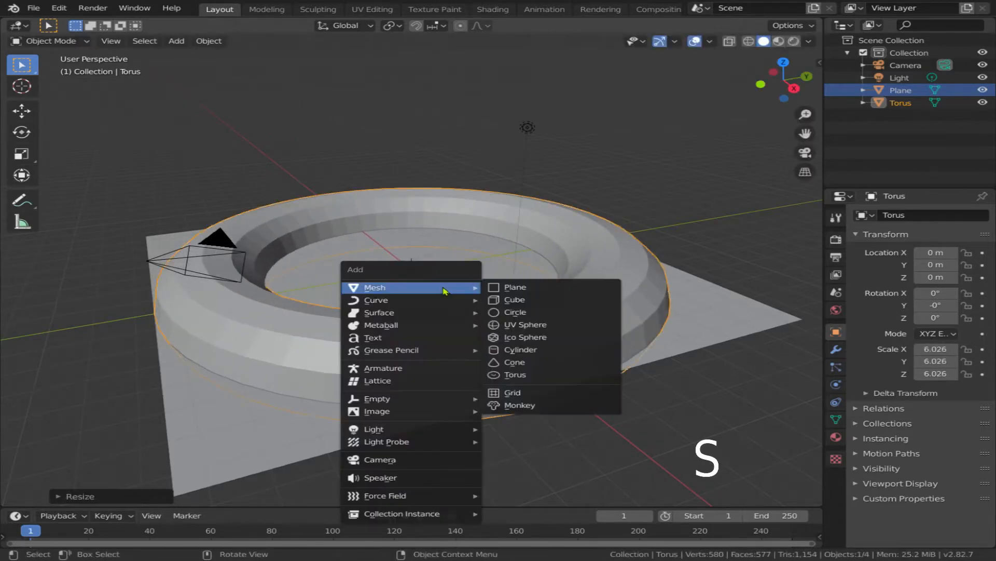
pyautogui.click(519, 313)
pyautogui.press('a')
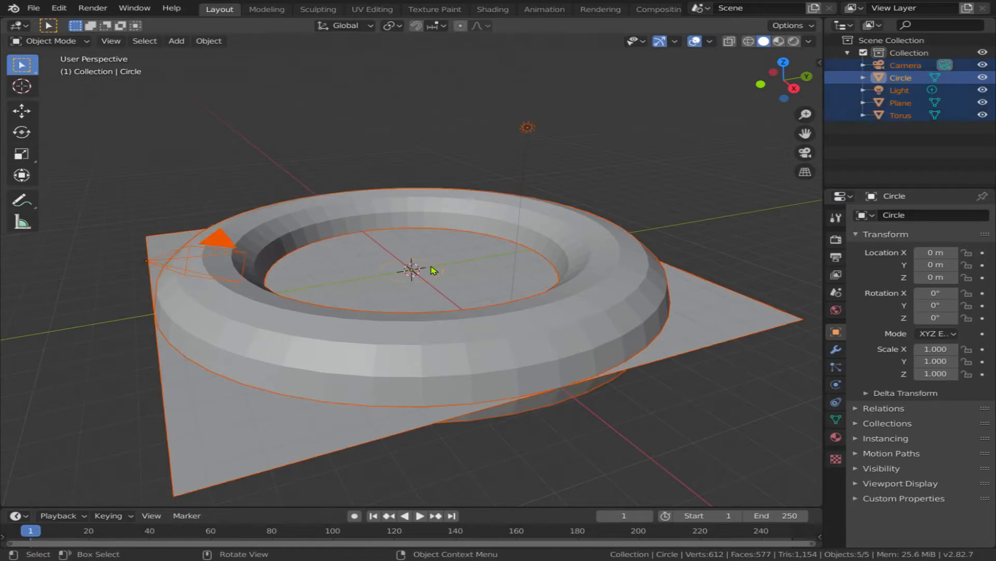
# Scale the torus down to about 4.8 and raise it to about 6.53 m on Z
pyautogui.click(552, 322)
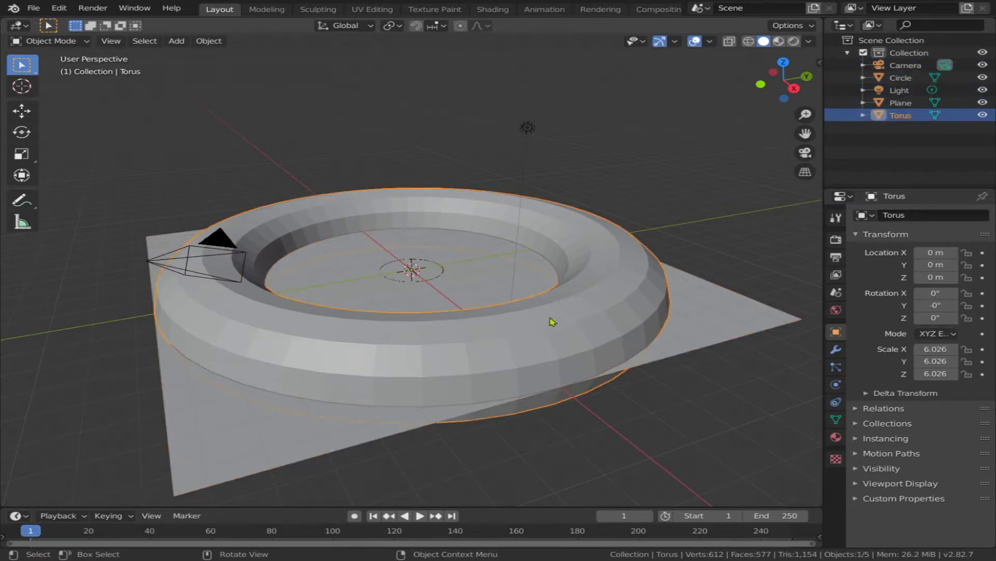
pyautogui.press('s')
pyautogui.click(526, 309)
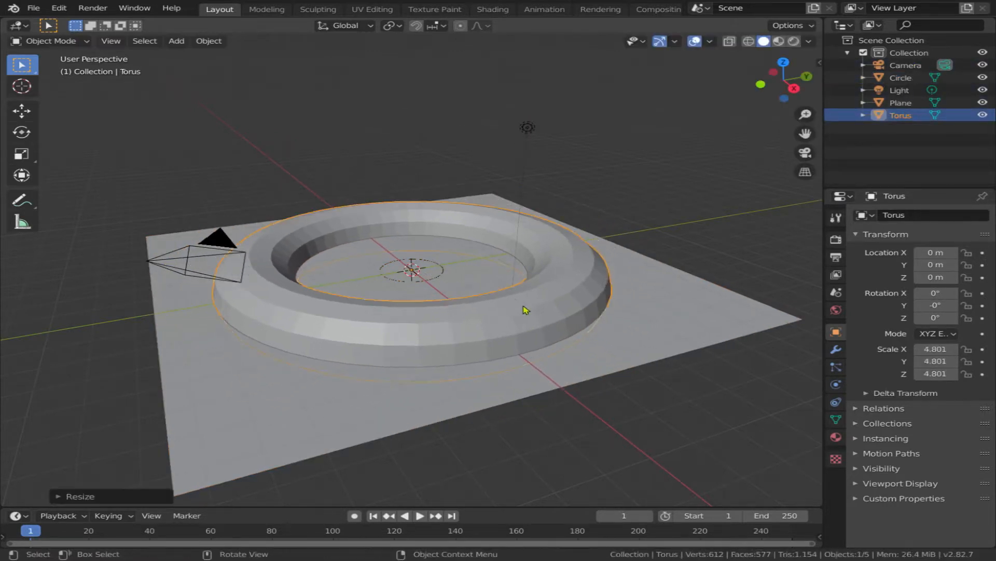
pyautogui.click(21, 110)
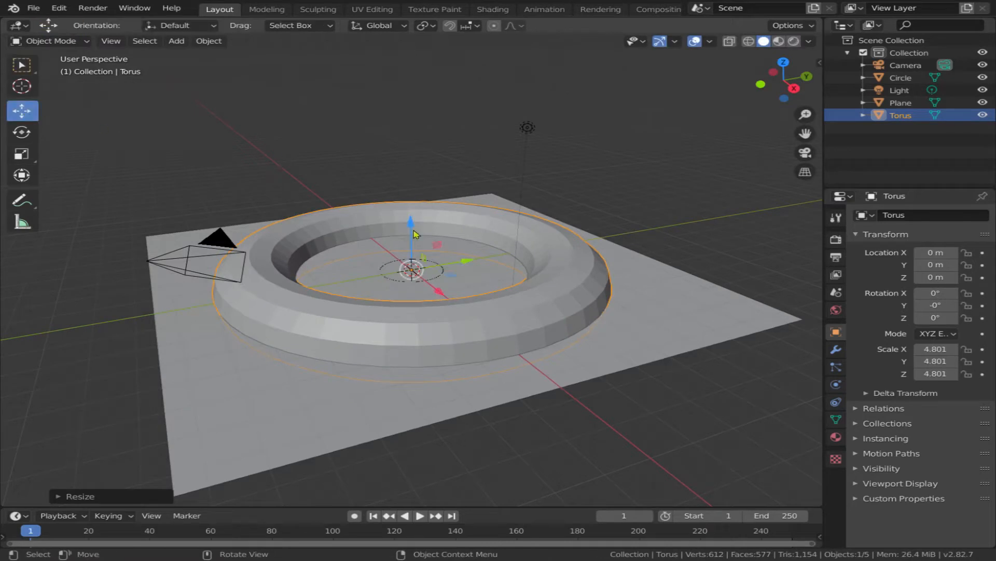
pyautogui.moveTo(410, 231); pyautogui.dragTo(410, 57)
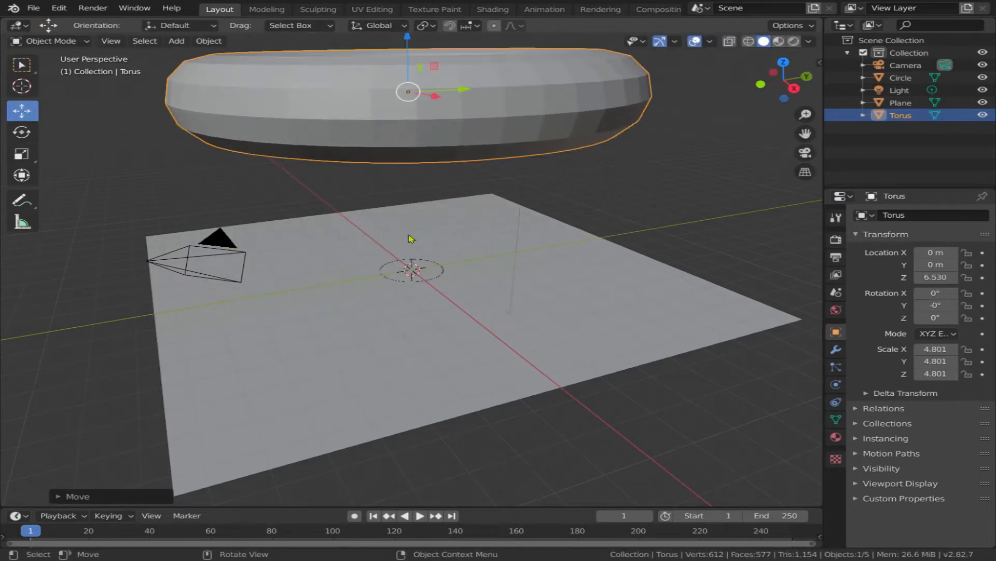
# Raise the circle above the plane to about 3.8 m on Z
pyautogui.click(416, 270)
pyautogui.moveTo(411, 221); pyautogui.dragTo(395, 277)
pyautogui.rightClick(395, 276)
pyautogui.scroll(2, 397, 276)
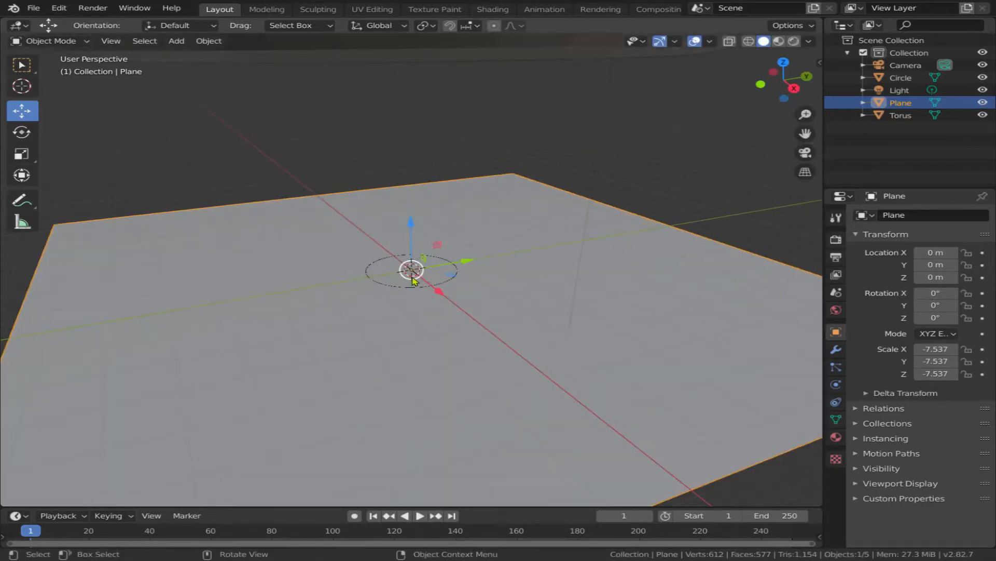
pyautogui.click(450, 283)
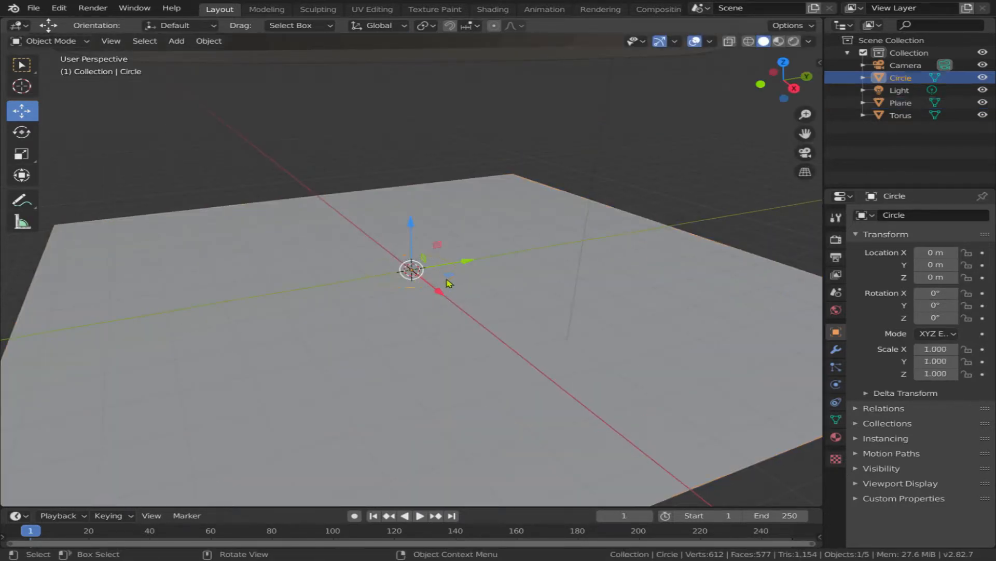
pyautogui.hotkey('shift', 'a')
pyautogui.moveTo(420, 222); pyautogui.dragTo(420, 107)
pyautogui.scroll(-2, 420, 156)
# Scale the circle up to about 3.52 so it fits within the torus opening
pyautogui.press('s')
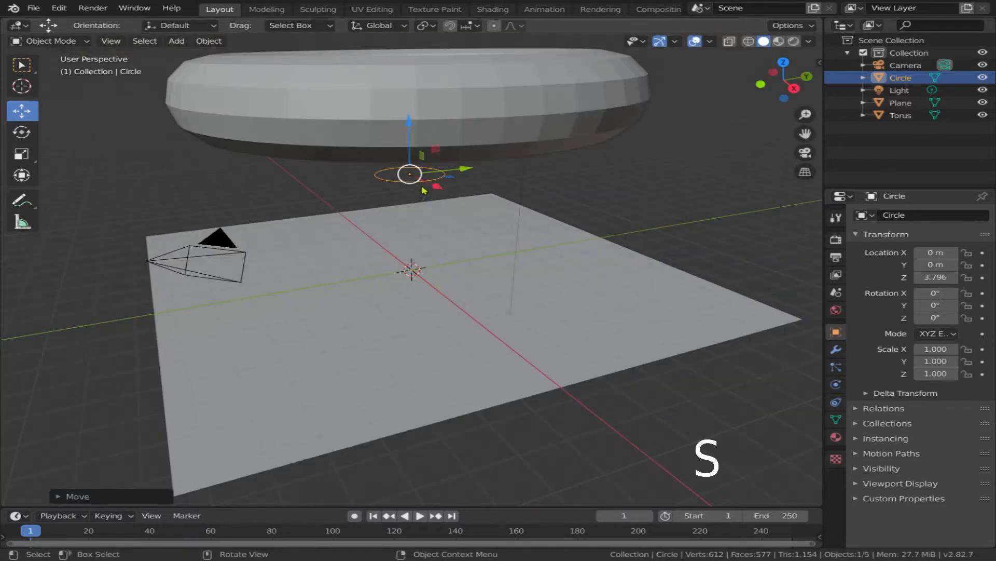
pyautogui.click(452, 192)
pyautogui.scroll(3, 571, 243)
pyautogui.moveTo(573, 245); pyautogui.dragTo(519, 290, button='middle')
pyautogui.press('s')
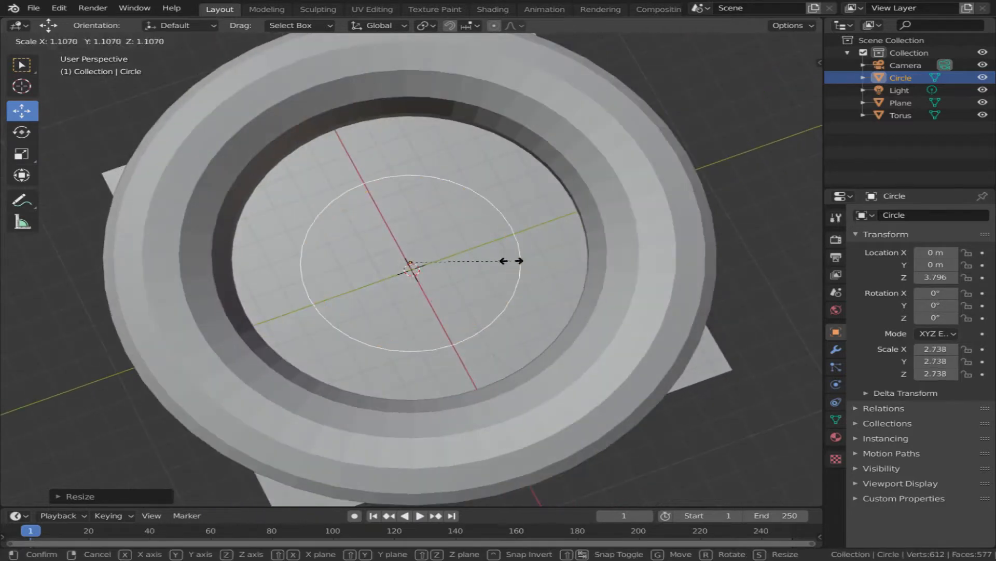
pyautogui.click(538, 266)
pyautogui.moveTo(555, 326); pyautogui.dragTo(556, 270, button='middle')
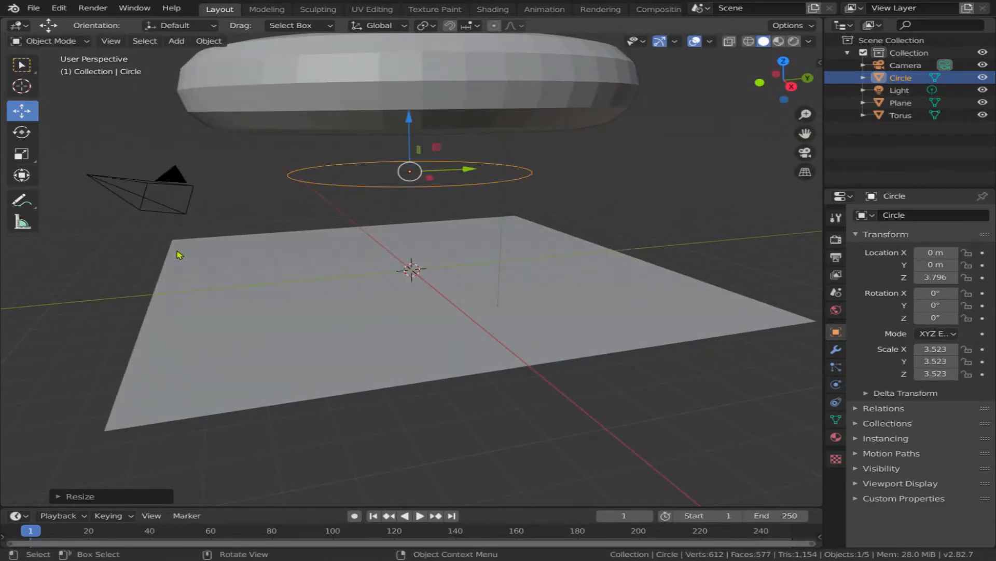
# Add a UV sphere and move it off the plane near the camera, to about X -3.33, Y -9.46, Z 0.95
pyautogui.click(102, 261)
pyautogui.hotkey('shift', 'a')
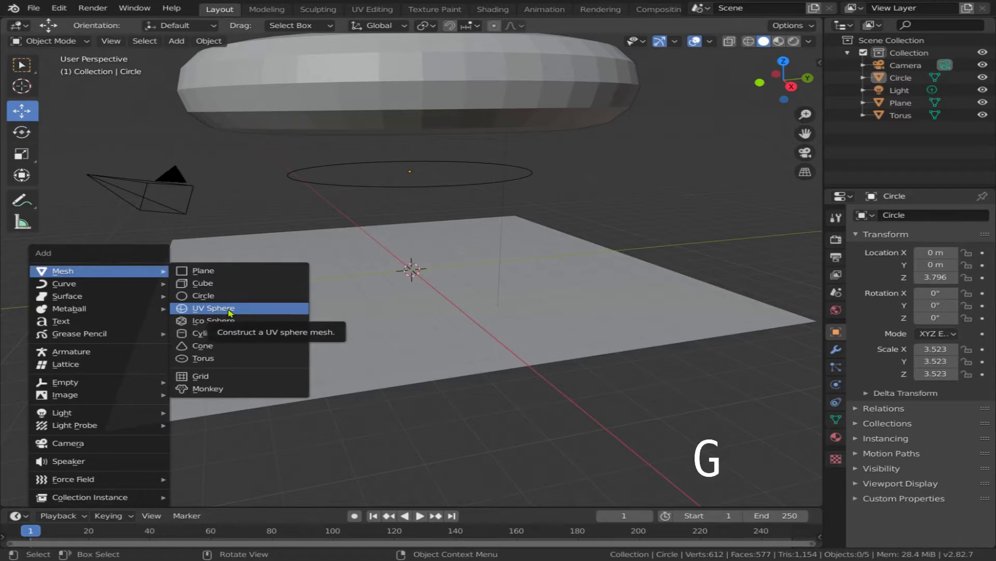
pyautogui.click(229, 309)
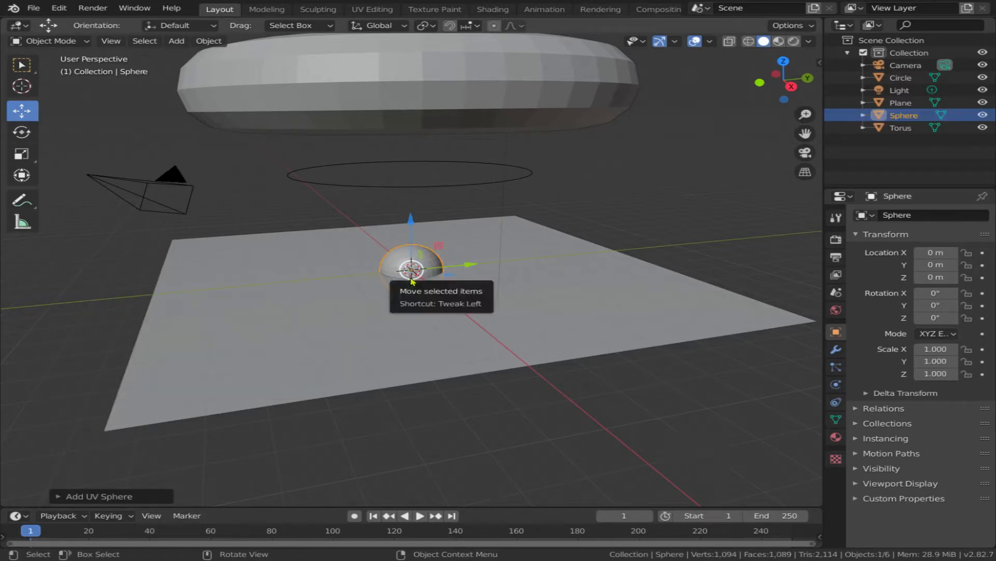
pyautogui.moveTo(412, 280); pyautogui.dragTo(104, 258)
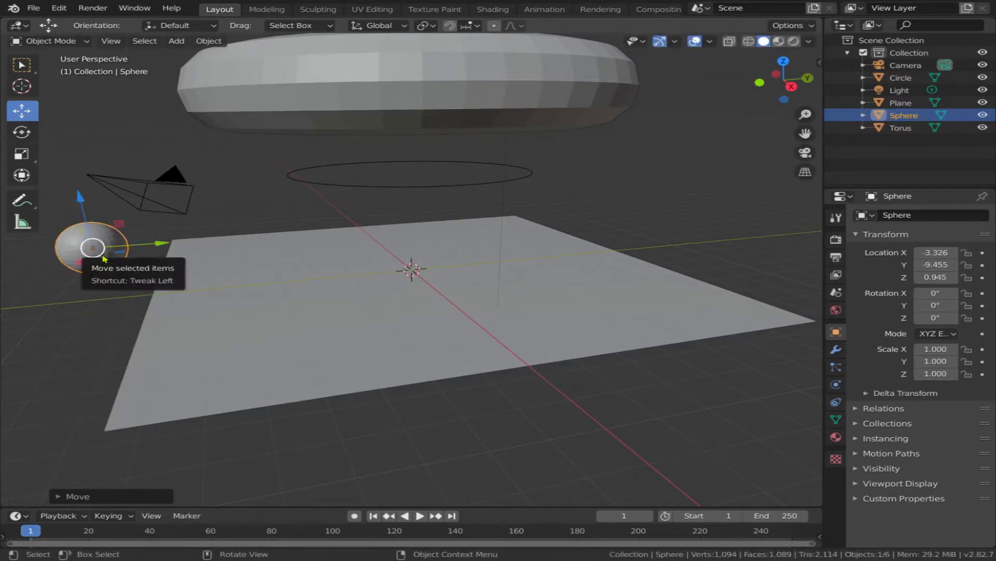
# Add a Sun light and move it up and outward, over the plane's edge on the side opposite the sphere
pyautogui.hotkey('shift', 'a')
pyautogui.moveTo(170, 279)
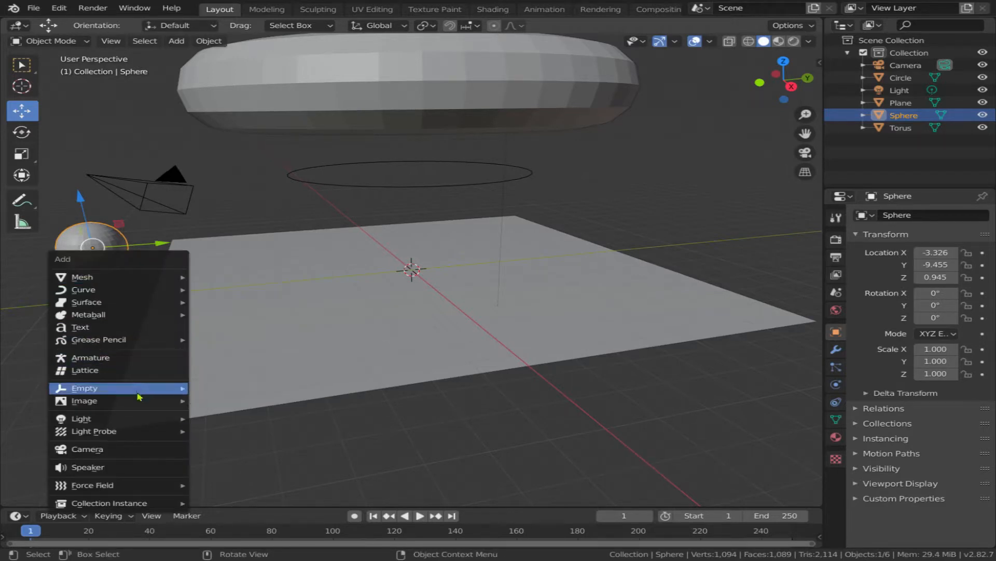
pyautogui.moveTo(145, 423)
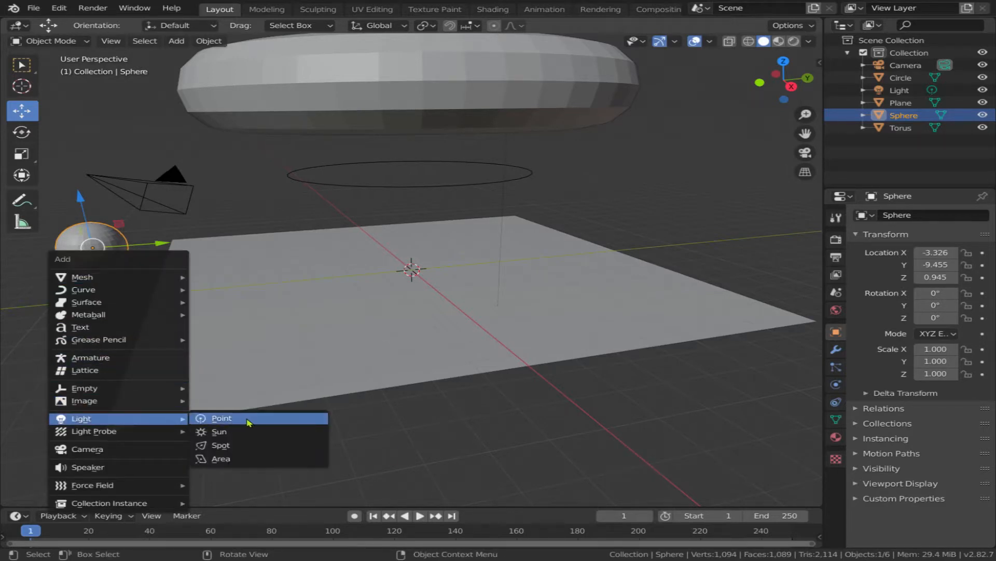
pyautogui.click(248, 434)
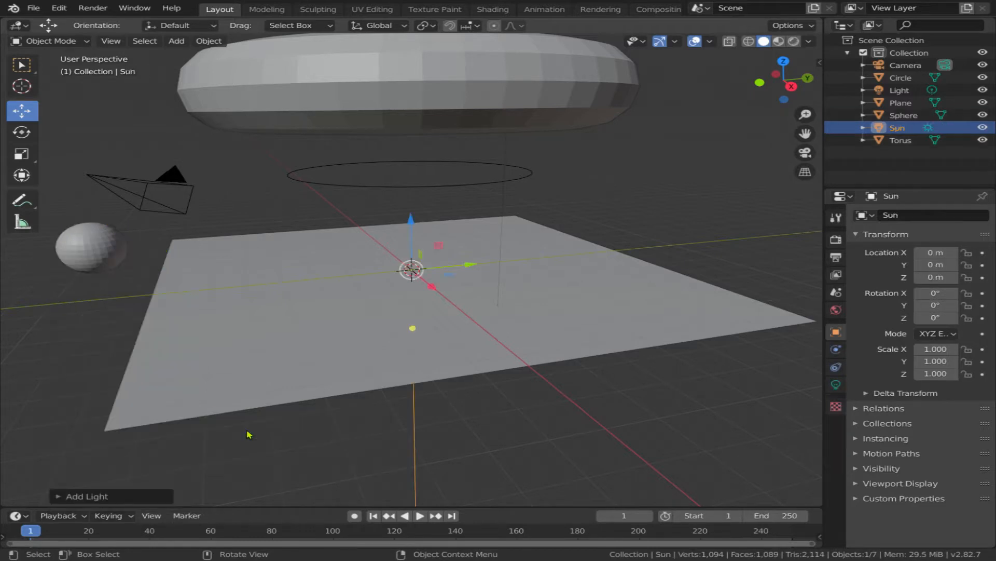
pyautogui.press('g')
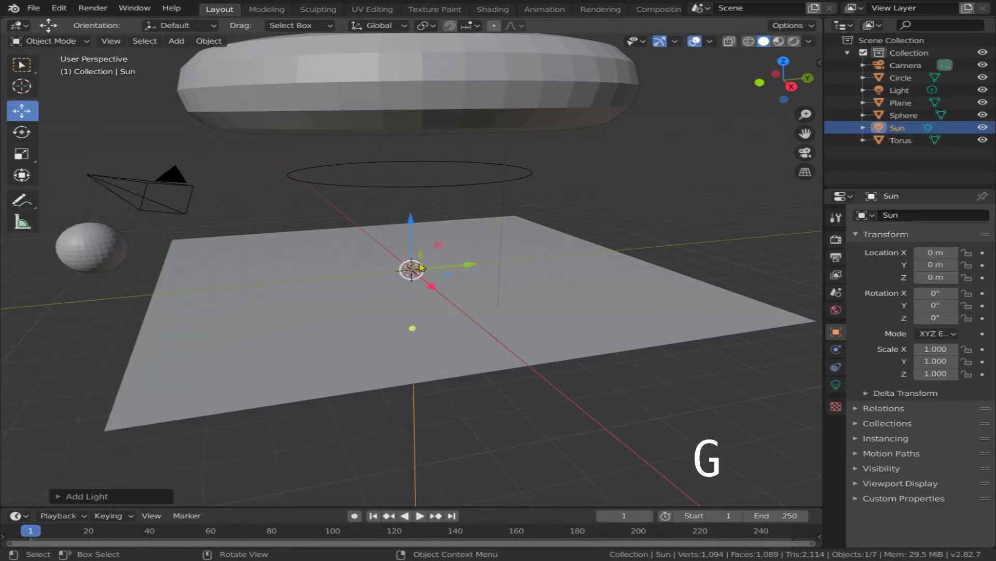
pyautogui.moveTo(421, 268); pyautogui.dragTo(783, 152)
# Subdivide the plane's mesh in Edit Mode with 88 cuts
pyautogui.click(598, 291)
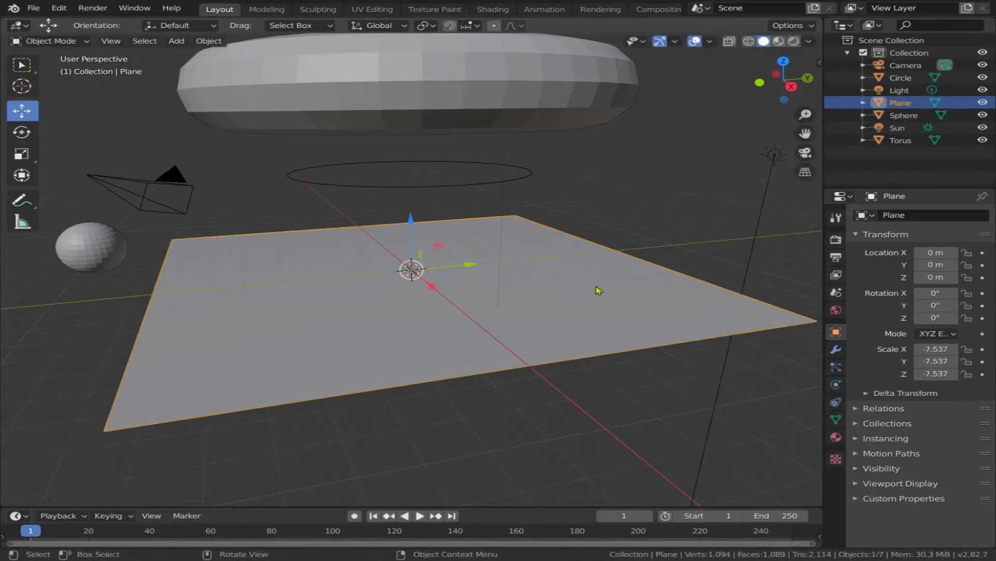
pyautogui.press('Tab')
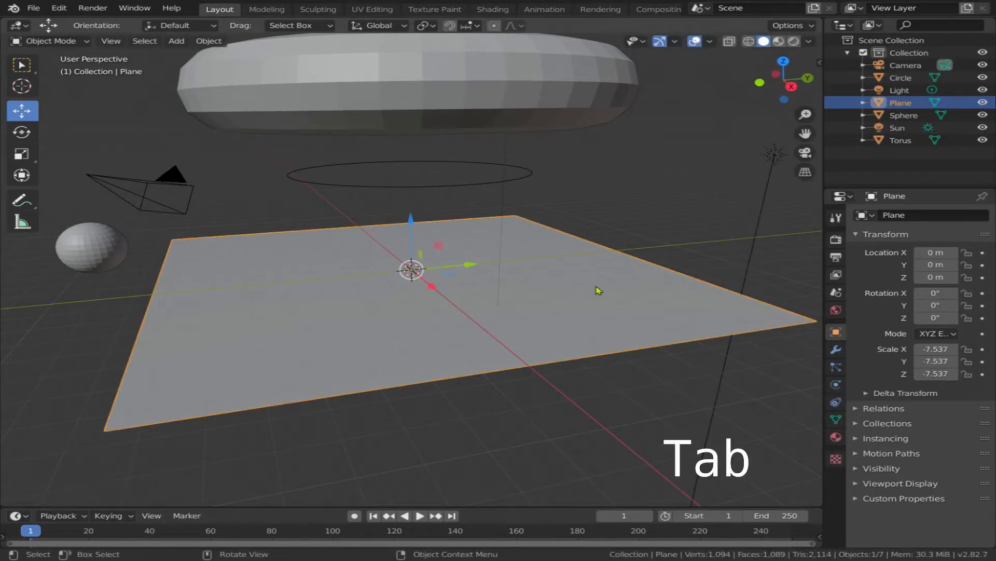
pyautogui.press('Tab')
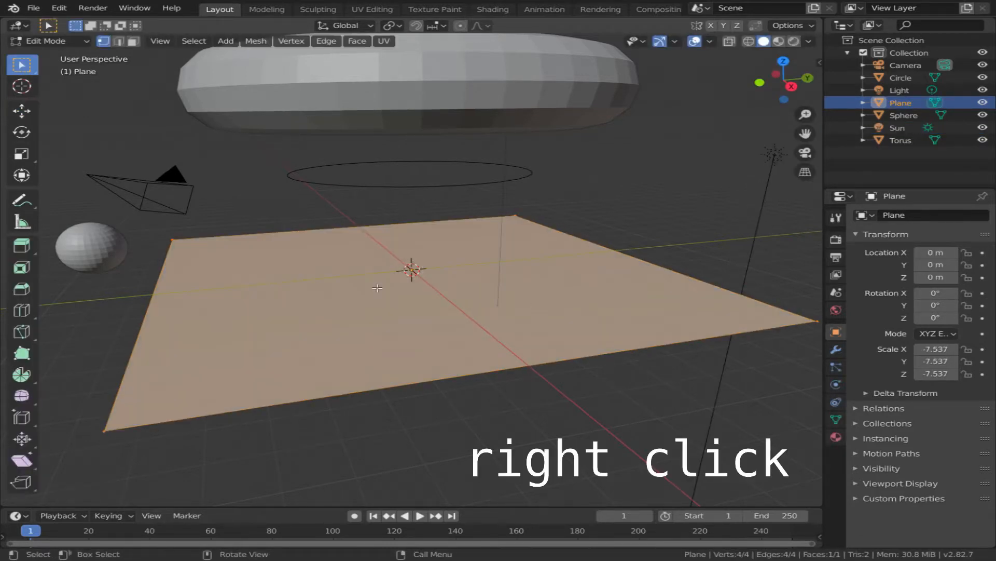
pyautogui.rightClick(282, 285)
pyautogui.click(250, 257)
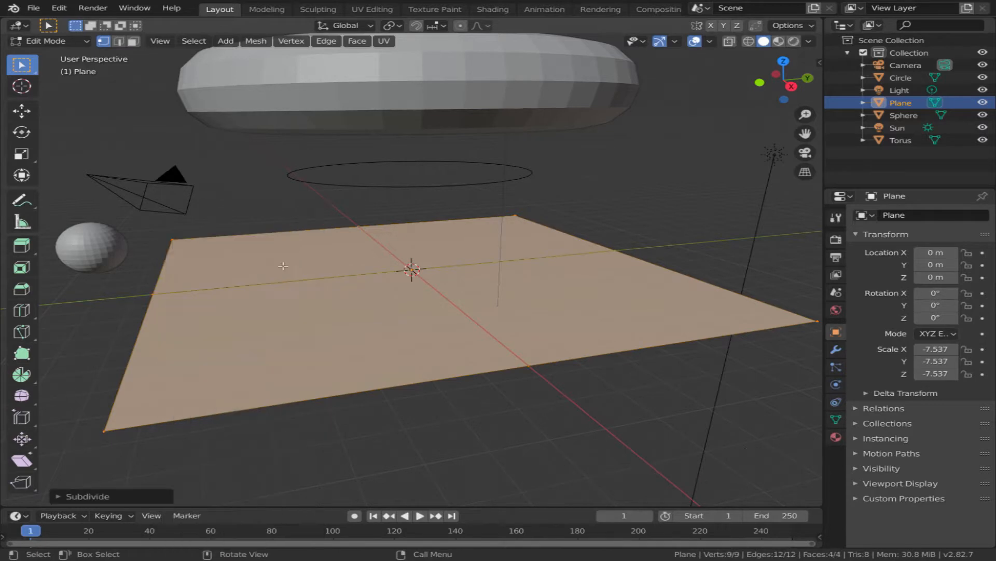
pyautogui.click(122, 502)
pyautogui.click(206, 411)
pyautogui.write('88')
pyautogui.press('Return')
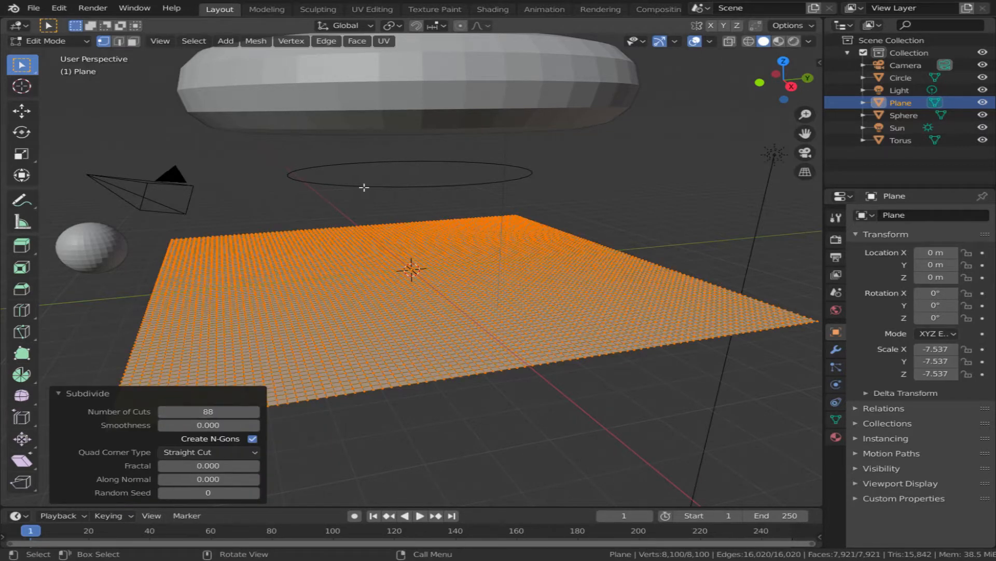
# Enable Dynamic Paint physics on the plane and add a canvas to it
pyautogui.click(836, 367)
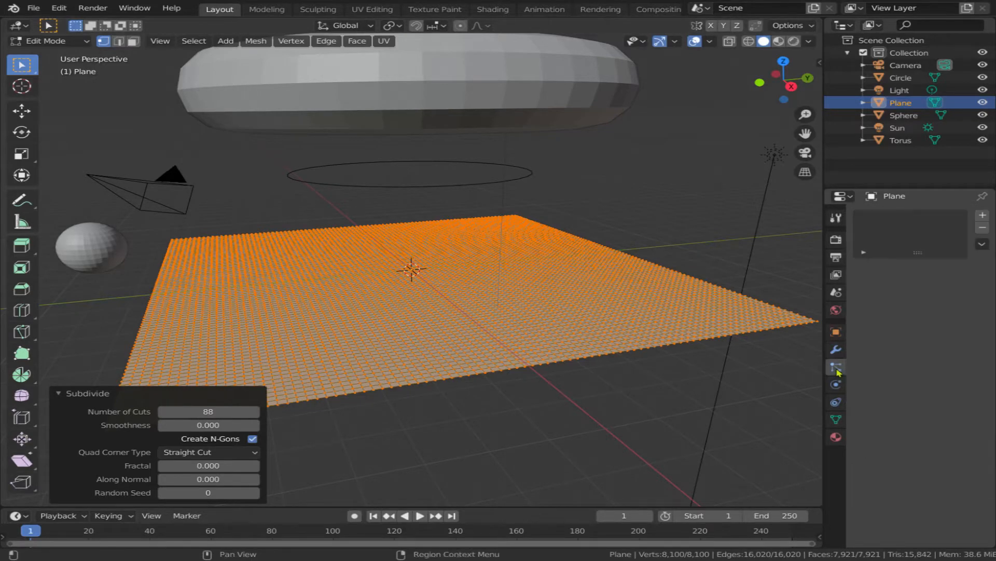
pyautogui.click(836, 385)
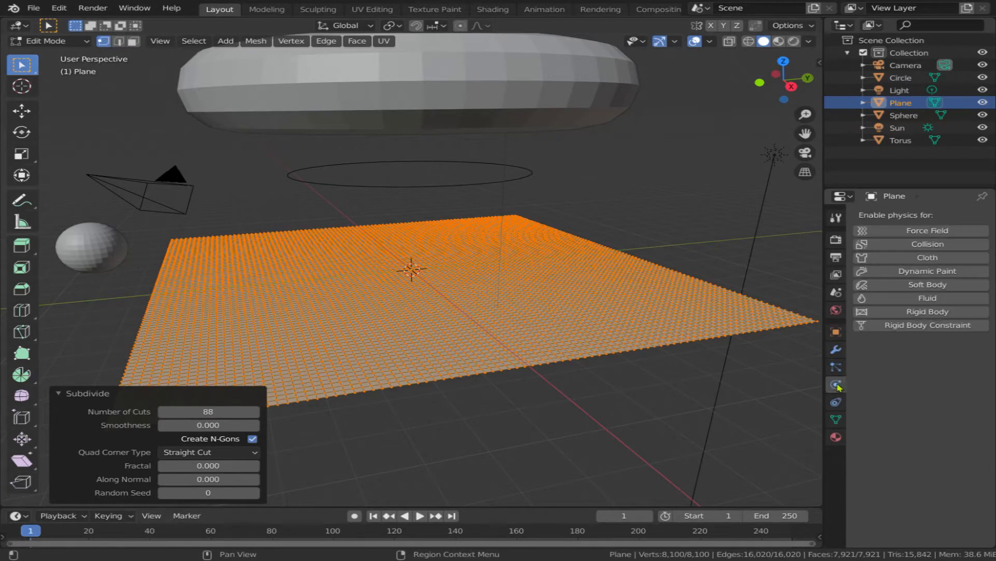
pyautogui.click(944, 271)
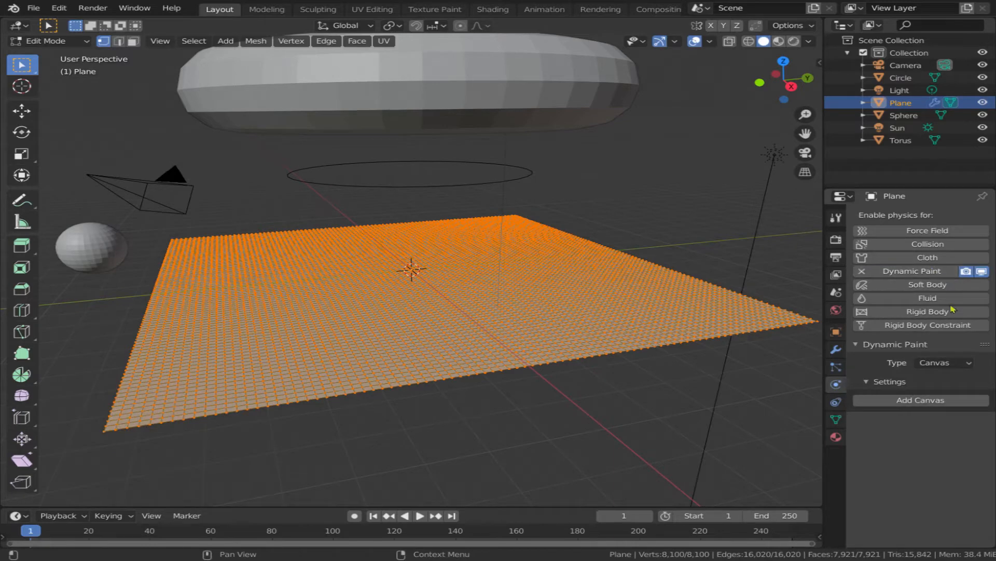
pyautogui.click(931, 401)
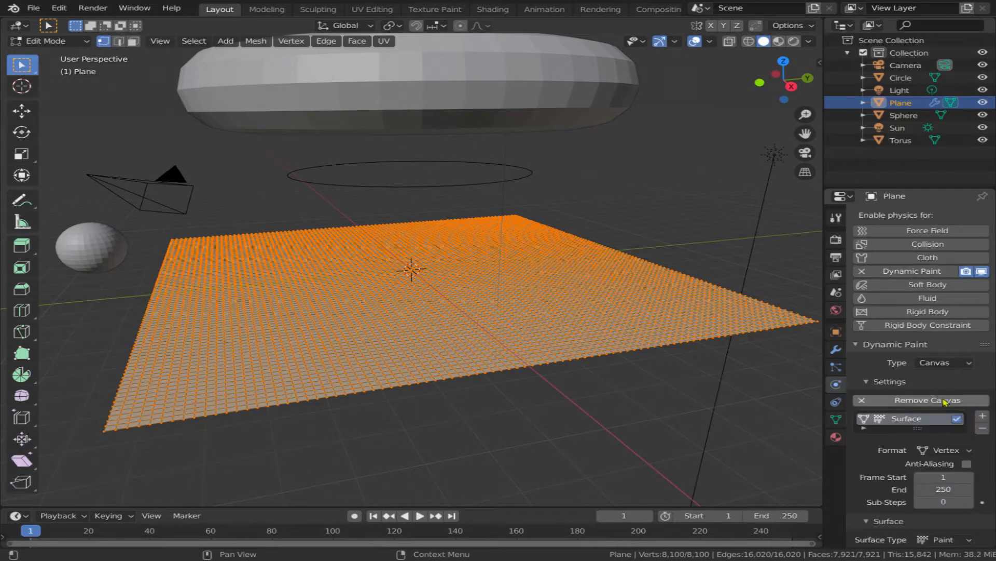
# Set the Dynamic Paint canvas surface type to Waves
pyautogui.scroll(-5, 944, 394)
pyautogui.click(941, 398)
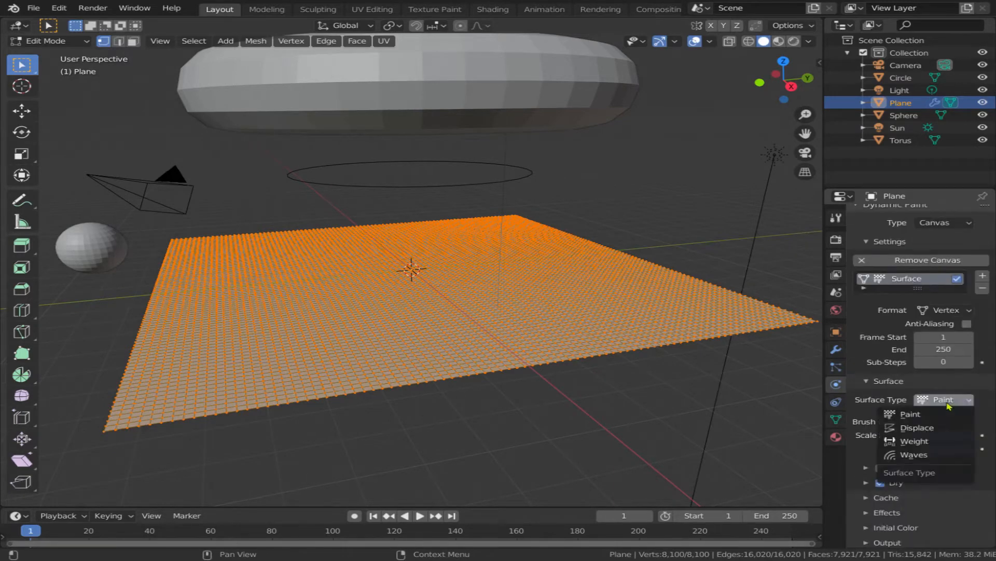
pyautogui.click(914, 454)
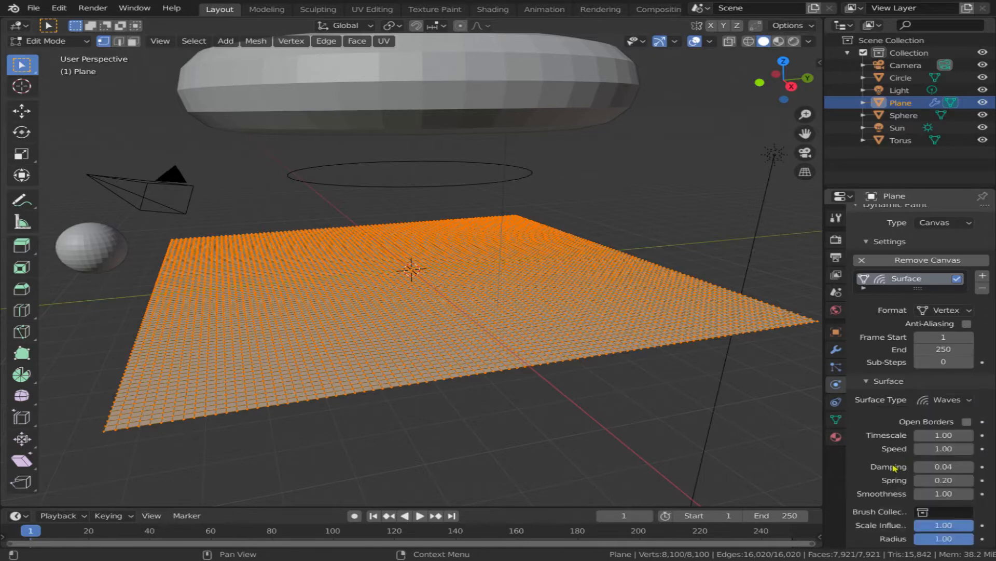
# Set the end frame of both the timeline and the wave canvas surface to 500
pyautogui.scroll(-1, 895, 467)
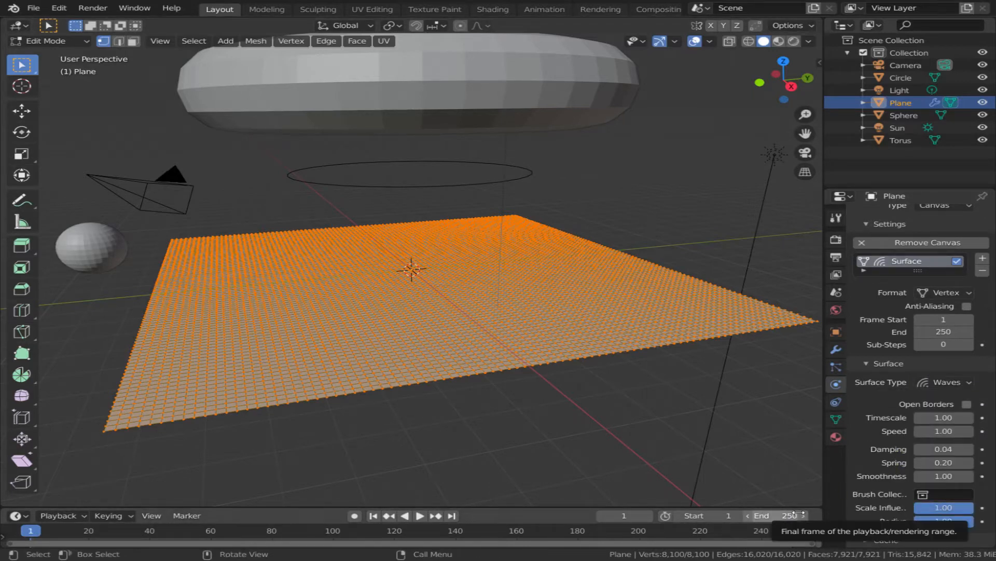
pyautogui.click(798, 518)
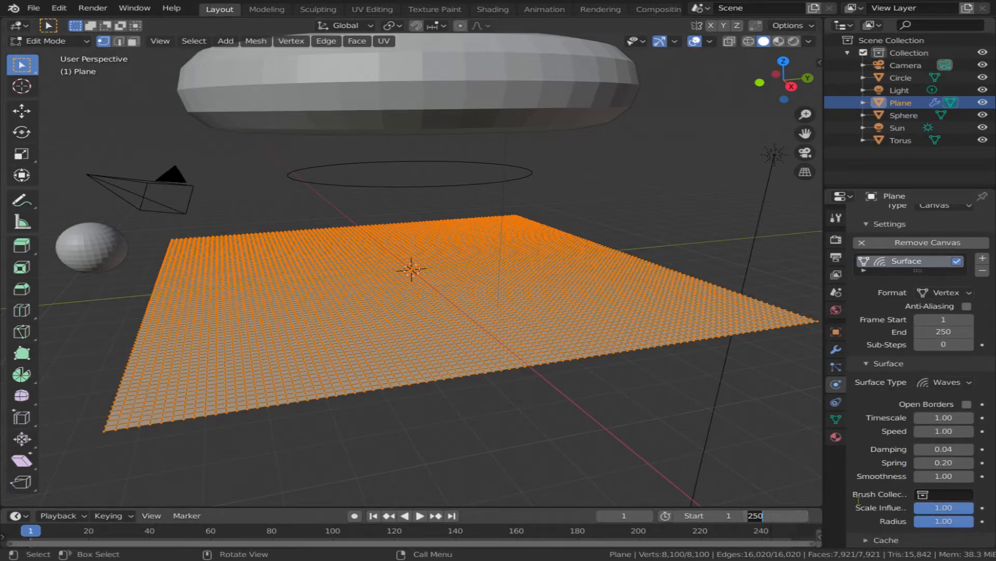
pyautogui.press('Return')
pyautogui.click(952, 332)
pyautogui.write('500')
pyautogui.press('Return')
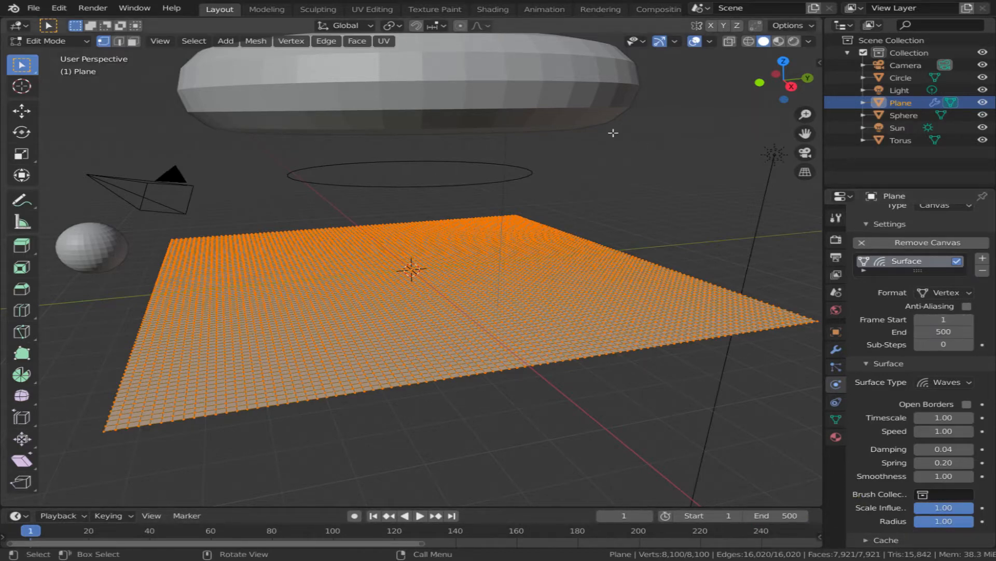
# Leave the plane's Edit Mode, enable Dynamic Paint on the torus with type Brush, and add a brush to it
pyautogui.hotkey('alt', 'a')
pyautogui.press('Tab')
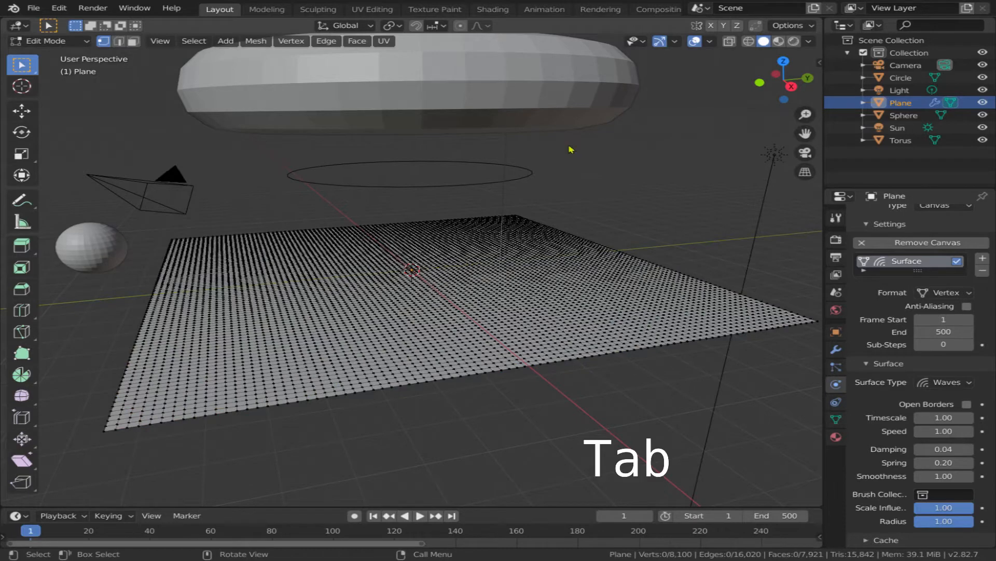
pyautogui.click(538, 110)
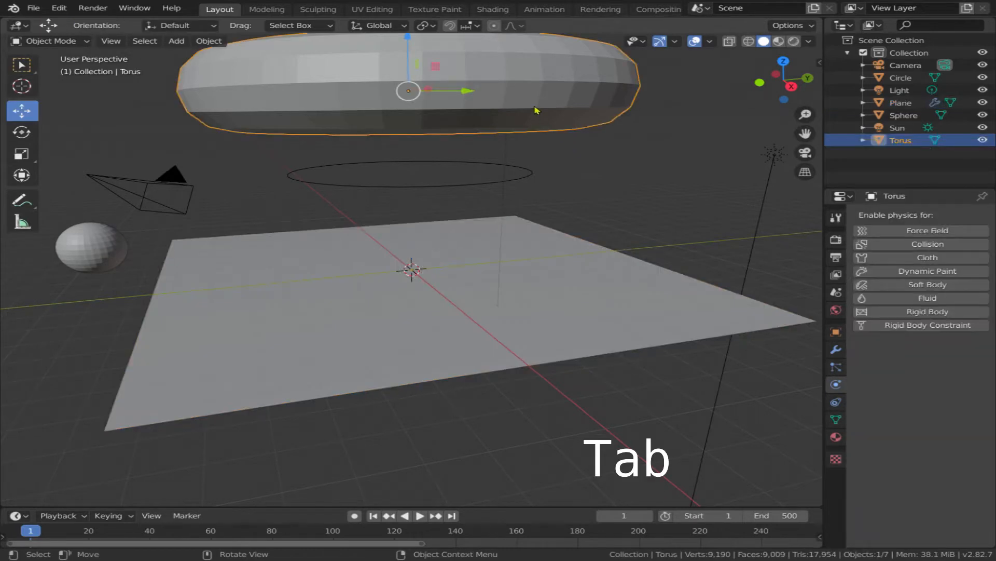
pyautogui.click(932, 274)
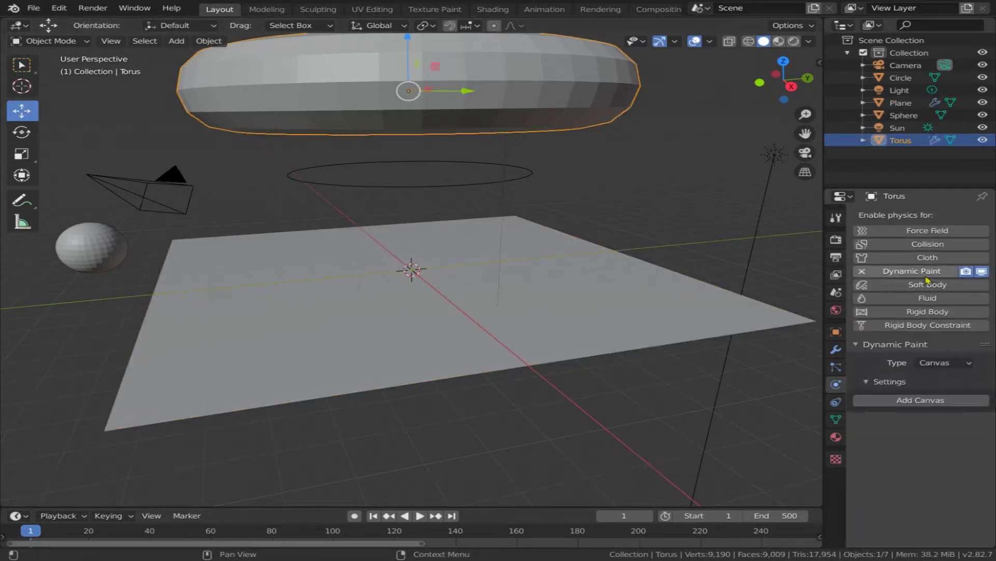
pyautogui.click(957, 362)
pyautogui.click(913, 392)
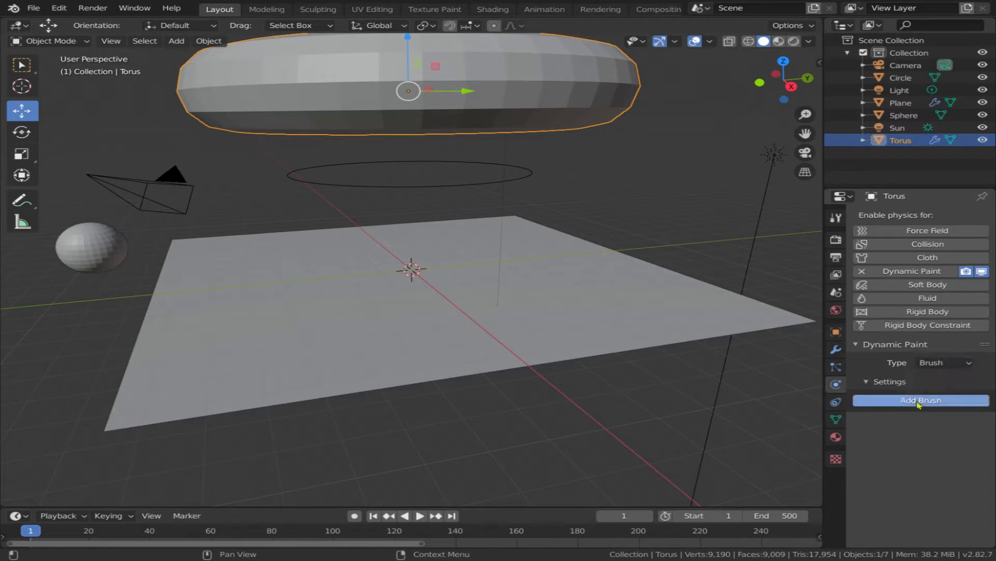
pyautogui.click(919, 400)
# Set the paint source of the torus's Dynamic Paint brush to Particle System
pyautogui.scroll(-1, 924, 415)
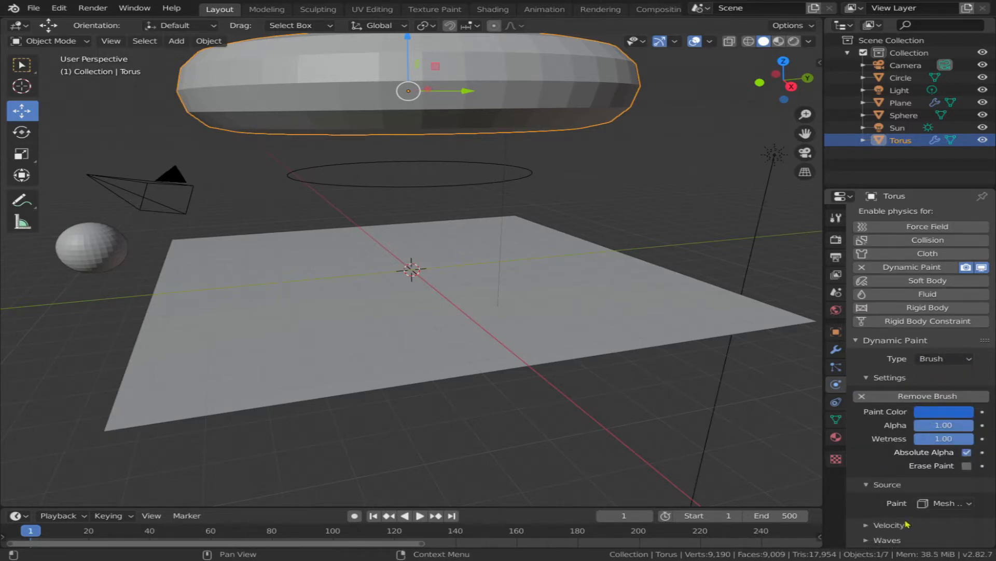
pyautogui.click(960, 505)
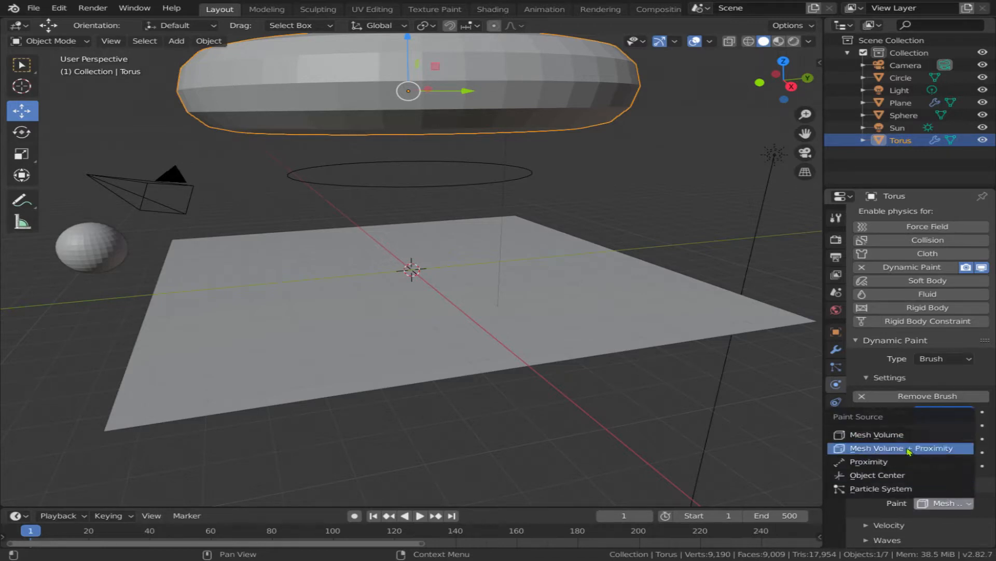
pyautogui.click(913, 489)
pyautogui.scroll(-1, 925, 490)
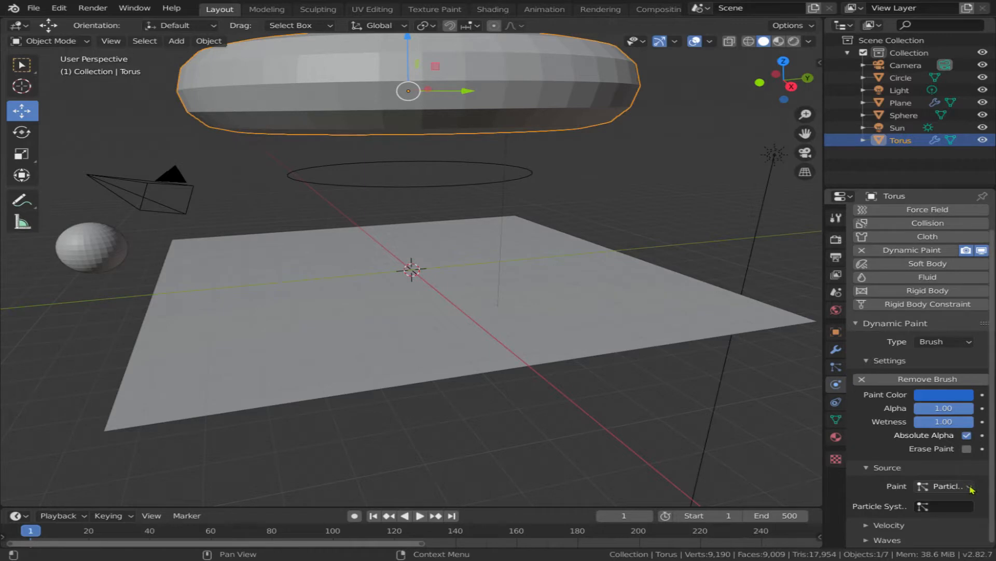
pyautogui.click(970, 343)
pyautogui.click(970, 343)
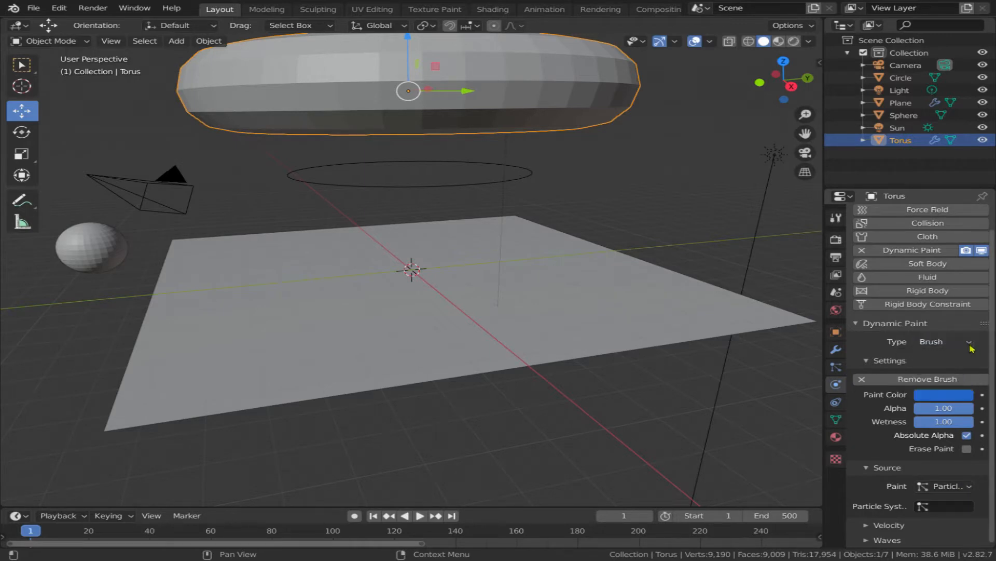
pyautogui.click(969, 487)
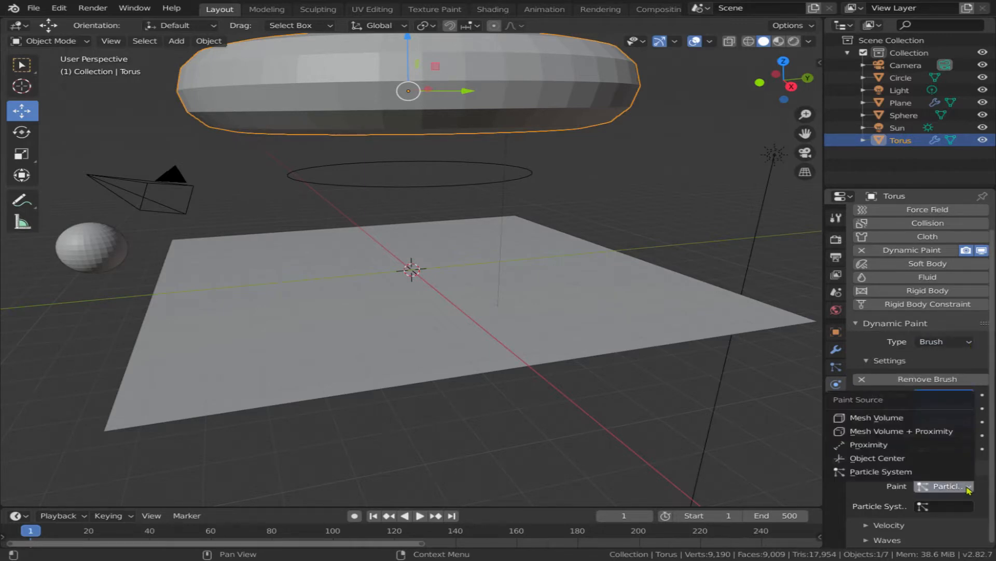
pyautogui.click(939, 471)
pyautogui.click(951, 506)
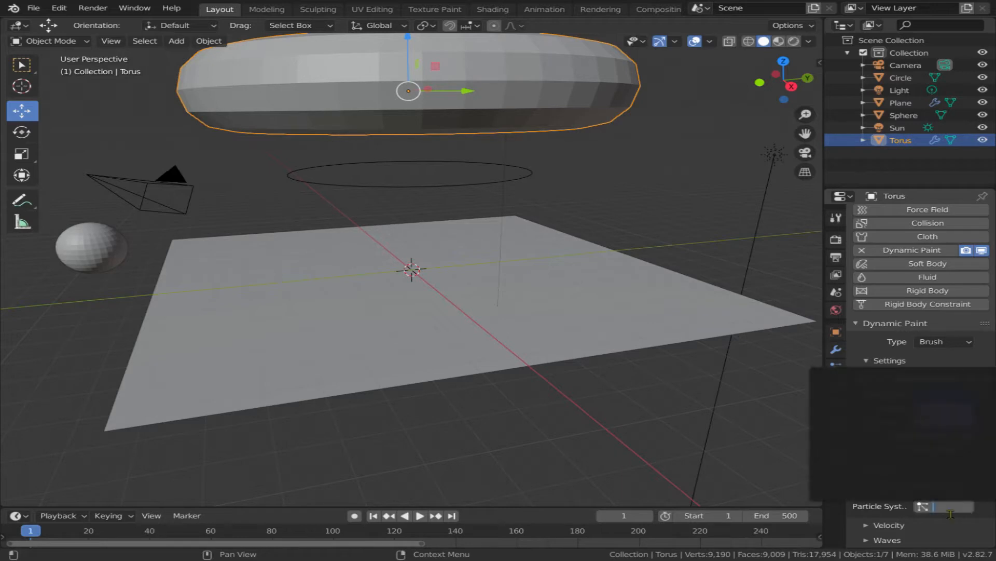
# Add an emitter particle system to the torus and set its emission end frame to 500
pyautogui.click(836, 367)
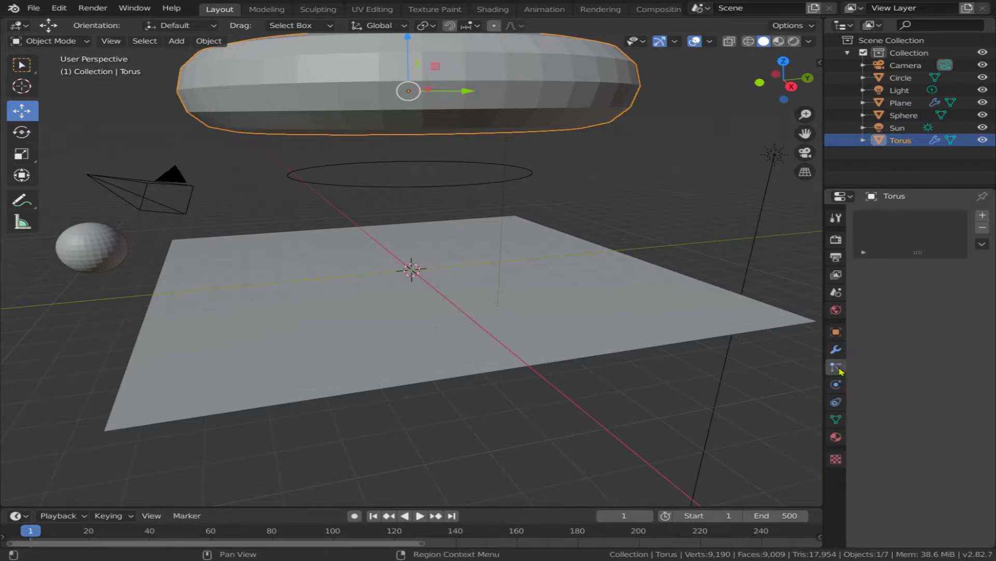
pyautogui.click(982, 215)
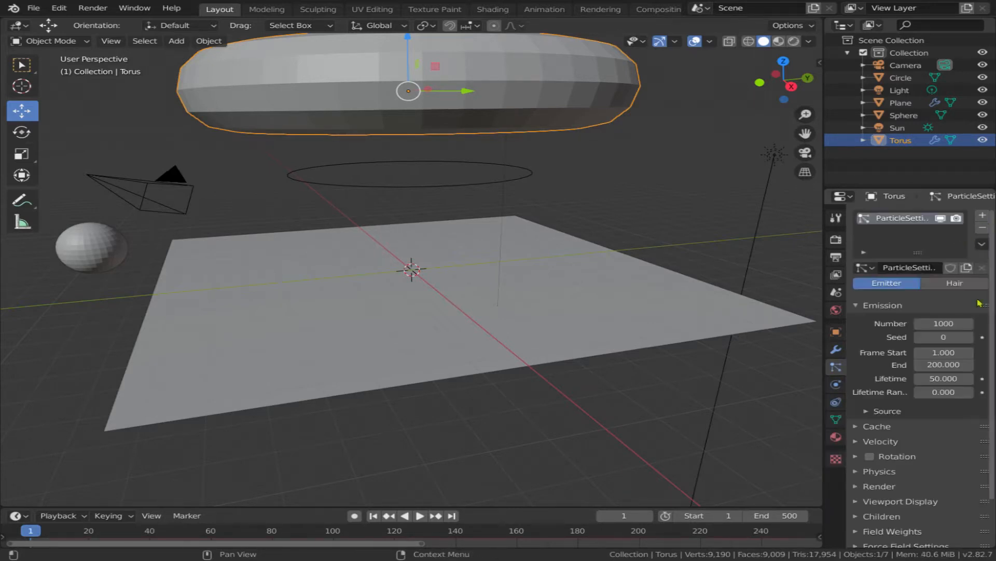
pyautogui.click(955, 364)
pyautogui.write('500')
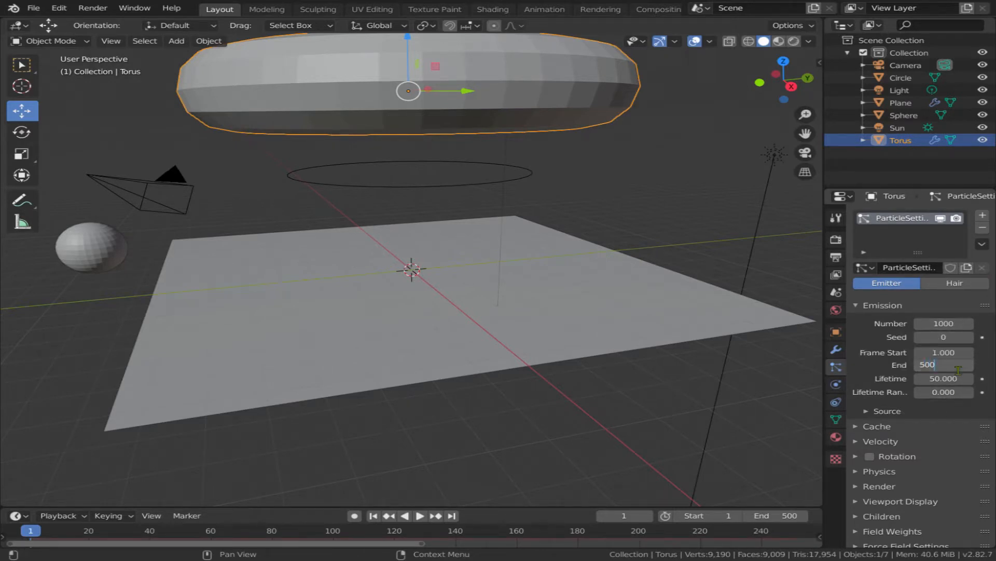
pyautogui.press('Return')
# Render the torus's particles as Object, using the Sun as the instance object
pyautogui.click(855, 492)
pyautogui.scroll(-5, 912, 488)
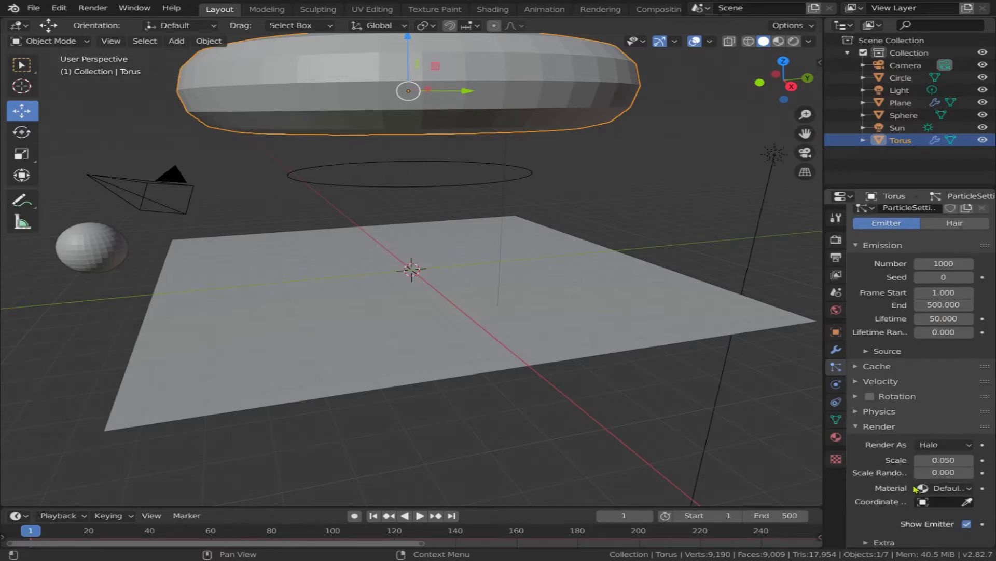
pyautogui.click(966, 386)
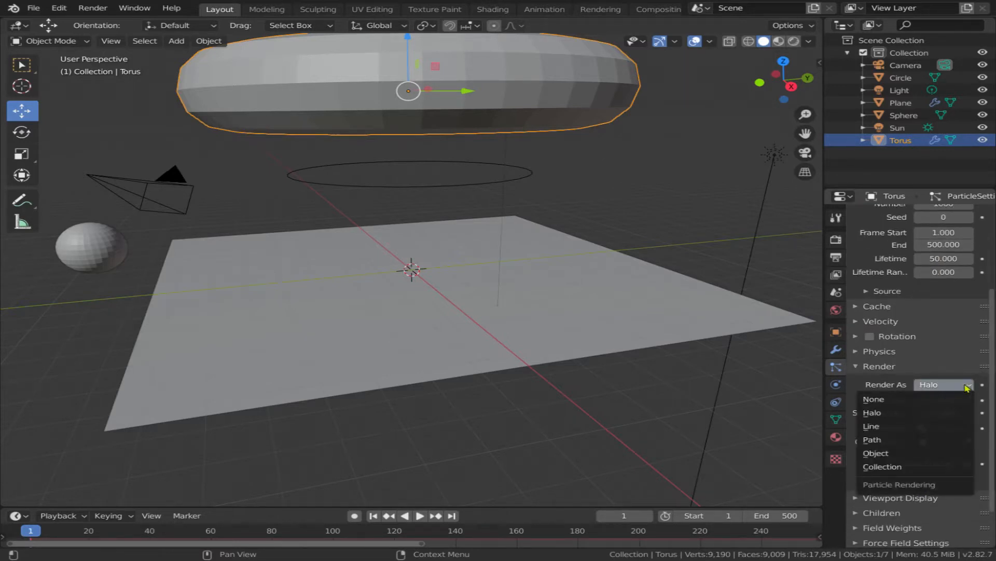
pyautogui.click(908, 455)
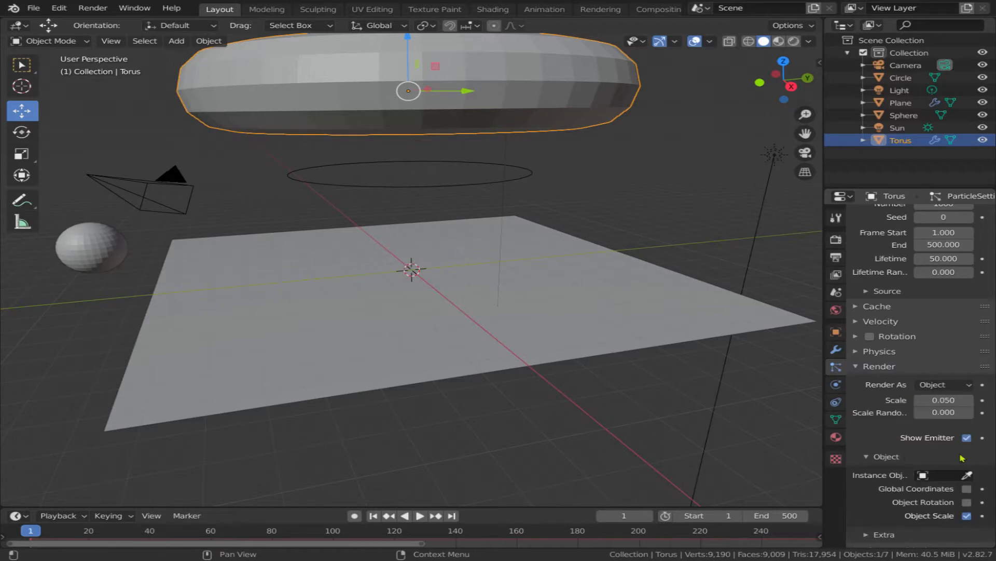
pyautogui.click(967, 475)
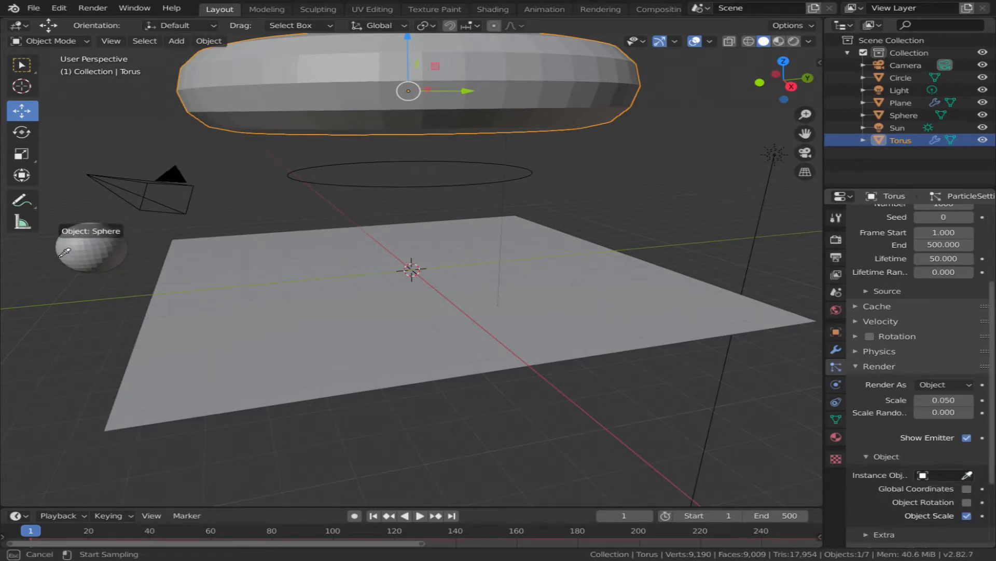
pyautogui.click(775, 155)
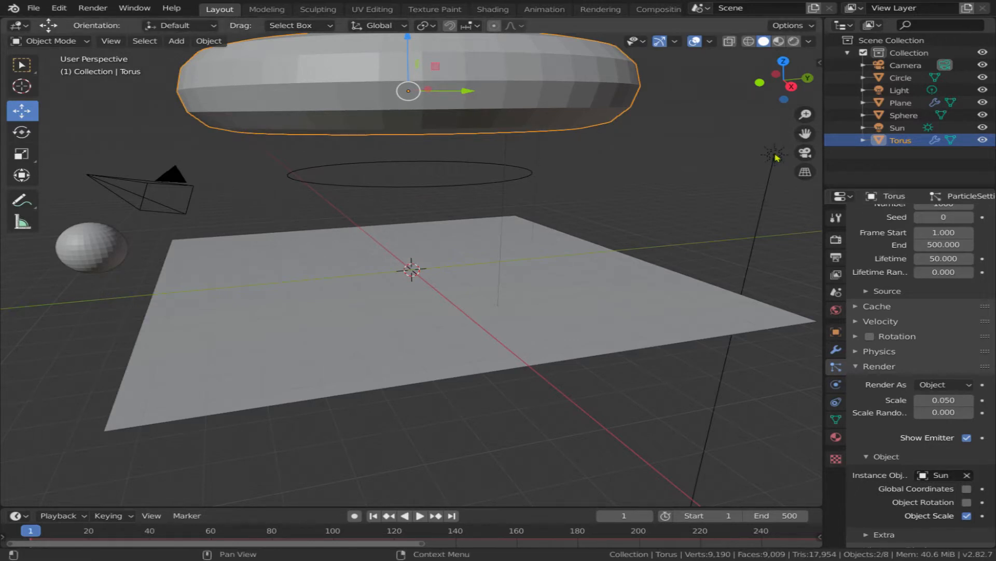
# Add a Dynamic Paint brush to the circle and set its paint source to Particle System
pyautogui.click(430, 184)
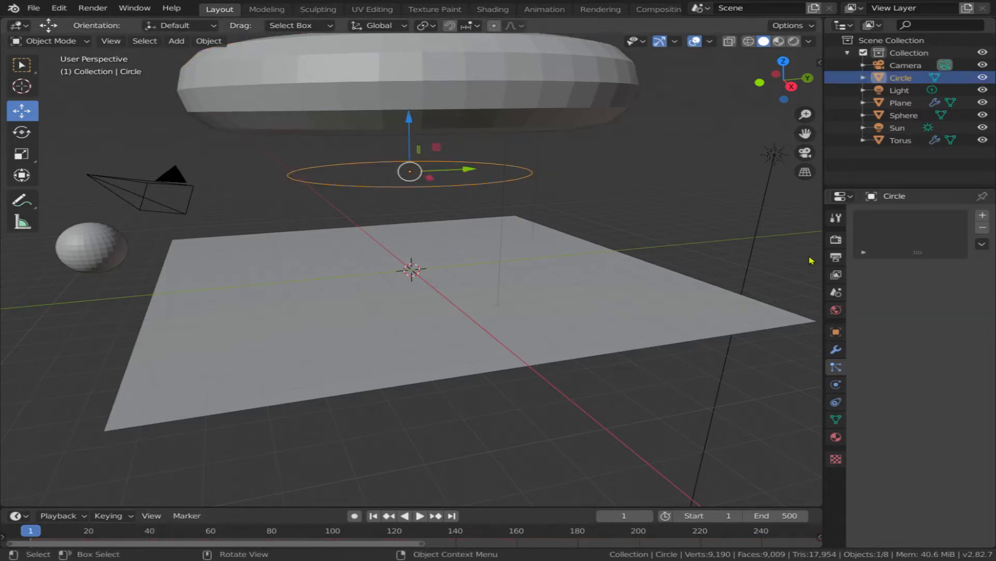
pyautogui.click(836, 384)
pyautogui.click(945, 271)
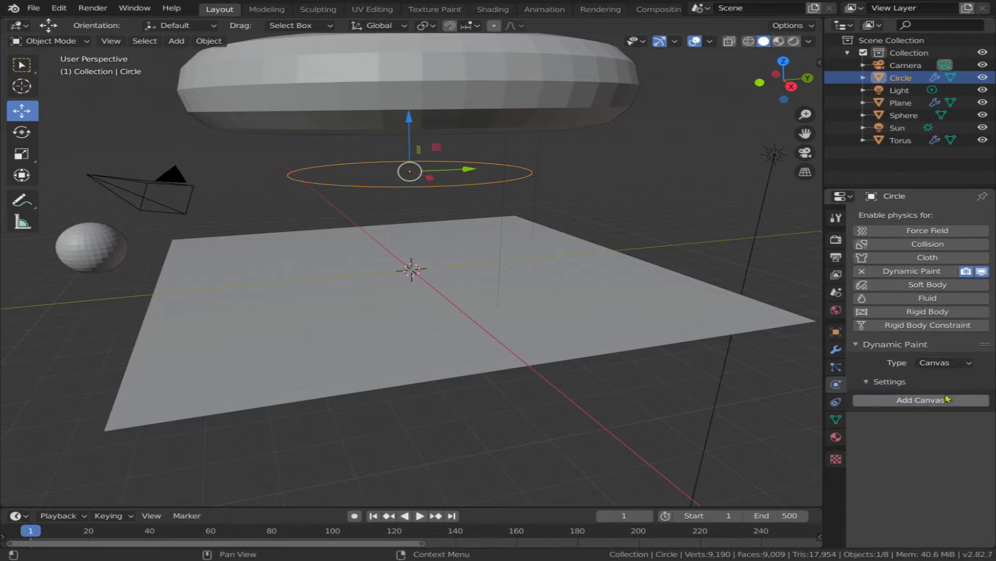
pyautogui.click(955, 363)
pyautogui.click(923, 392)
pyautogui.click(922, 400)
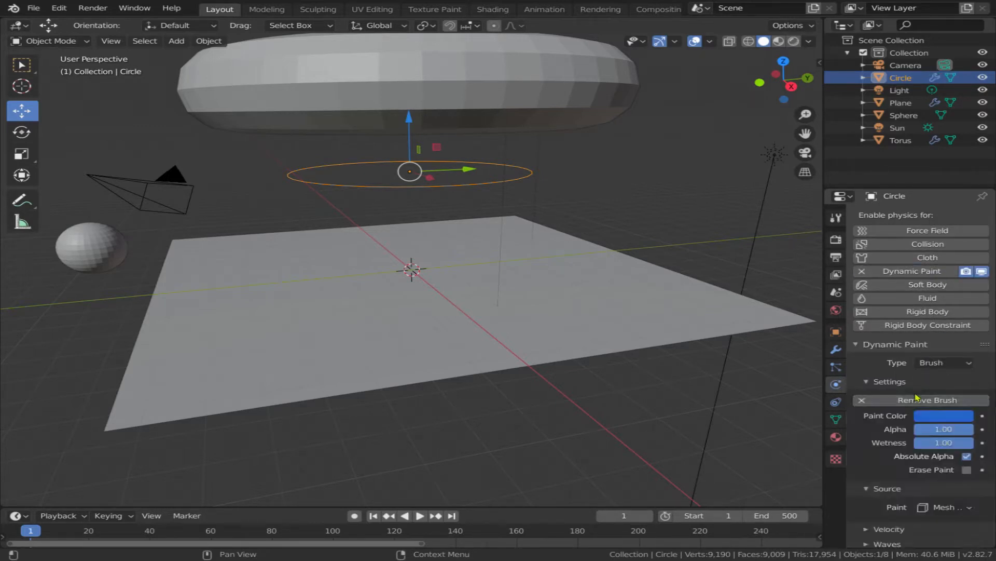
pyautogui.click(968, 504)
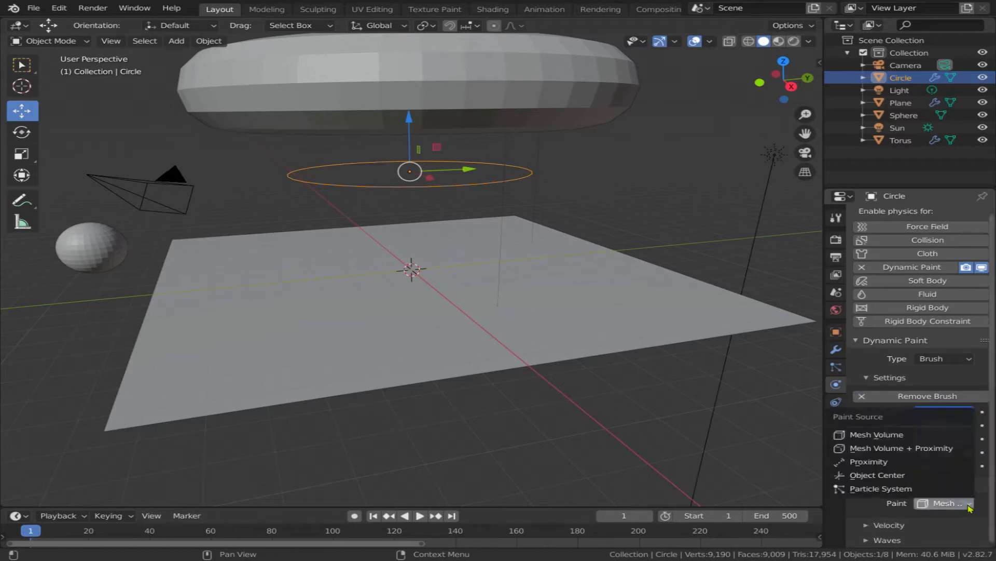
pyautogui.click(883, 490)
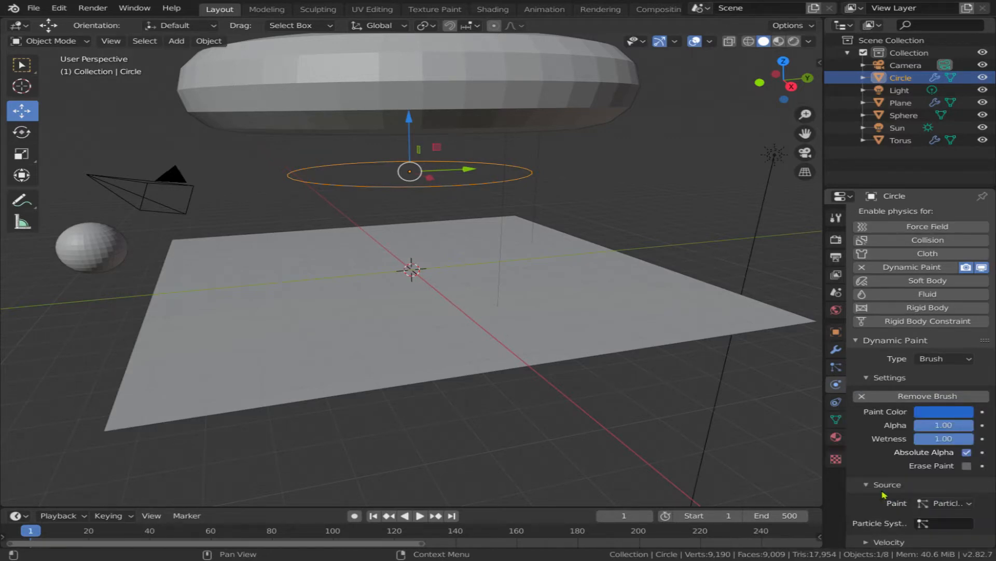
# Add a particle system to the circle and render its particles as Object, with the sphere as the instance object
pyautogui.click(836, 367)
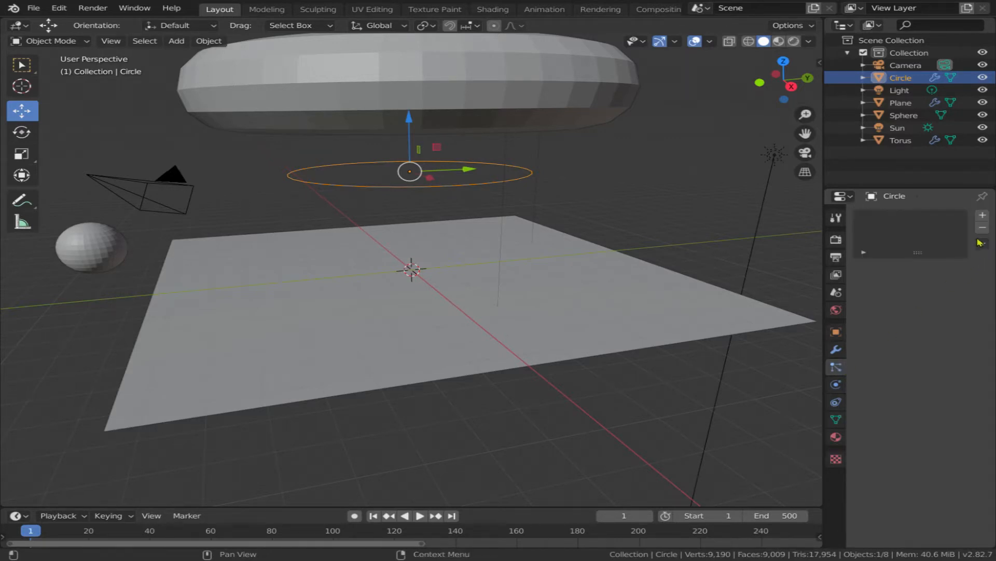
pyautogui.click(983, 214)
pyautogui.click(927, 426)
pyautogui.scroll(-1, 927, 429)
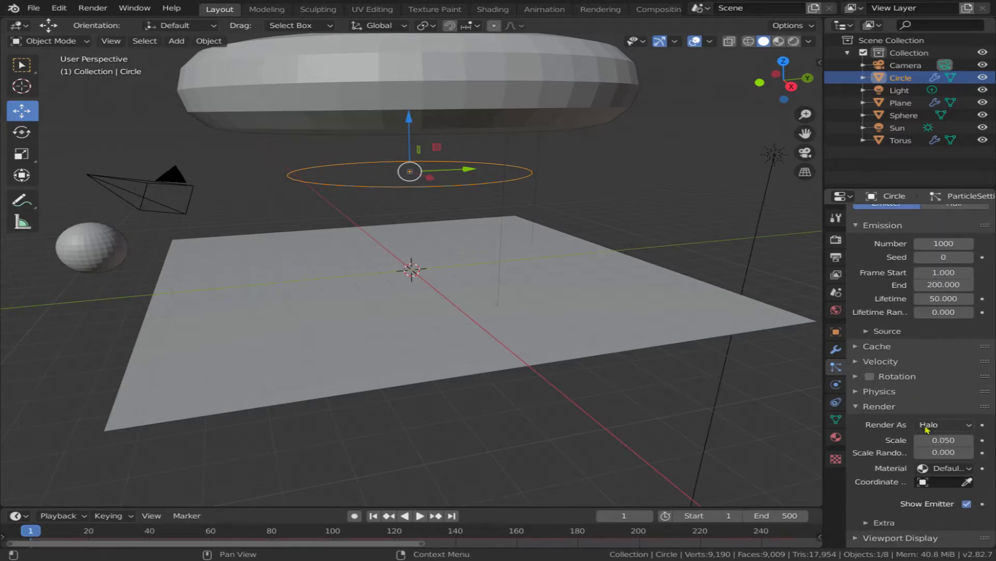
pyautogui.click(957, 426)
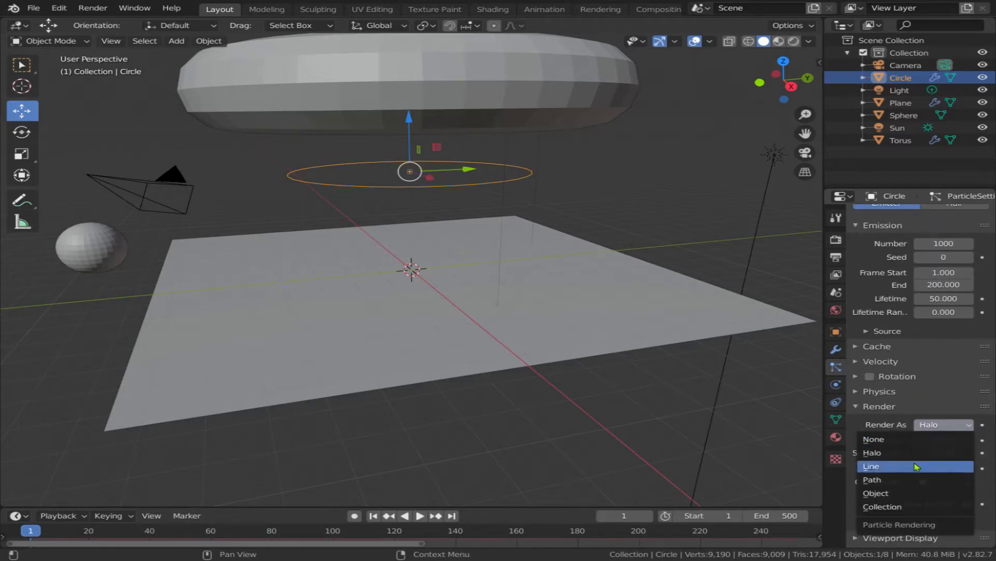
pyautogui.click(909, 493)
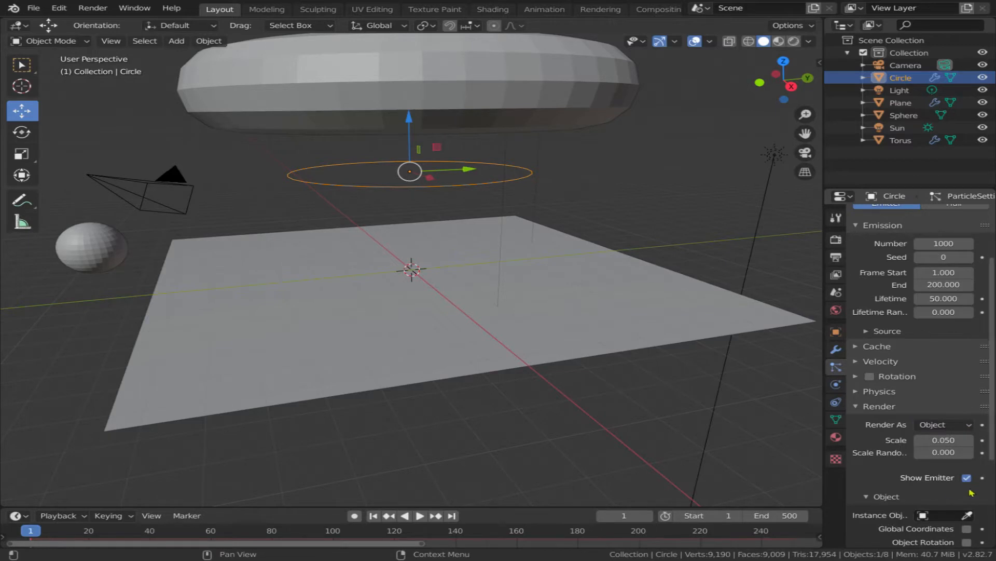
pyautogui.click(967, 515)
pyautogui.click(99, 247)
# Play the animation in Material Preview shading and examine the particles falling onto the plane, then stop playback
pyautogui.scroll(2, 533, 253)
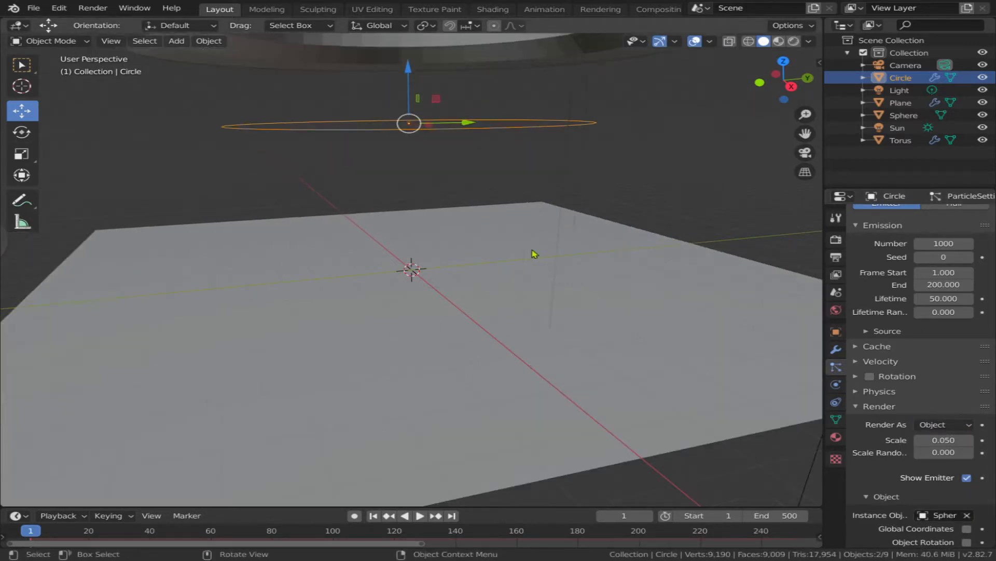
pyautogui.press('space')
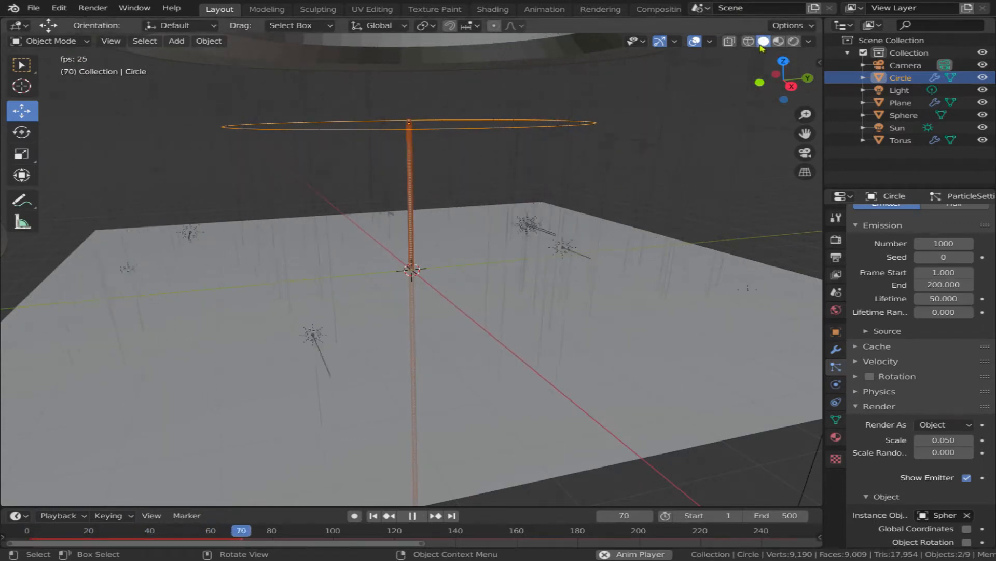
pyautogui.click(778, 42)
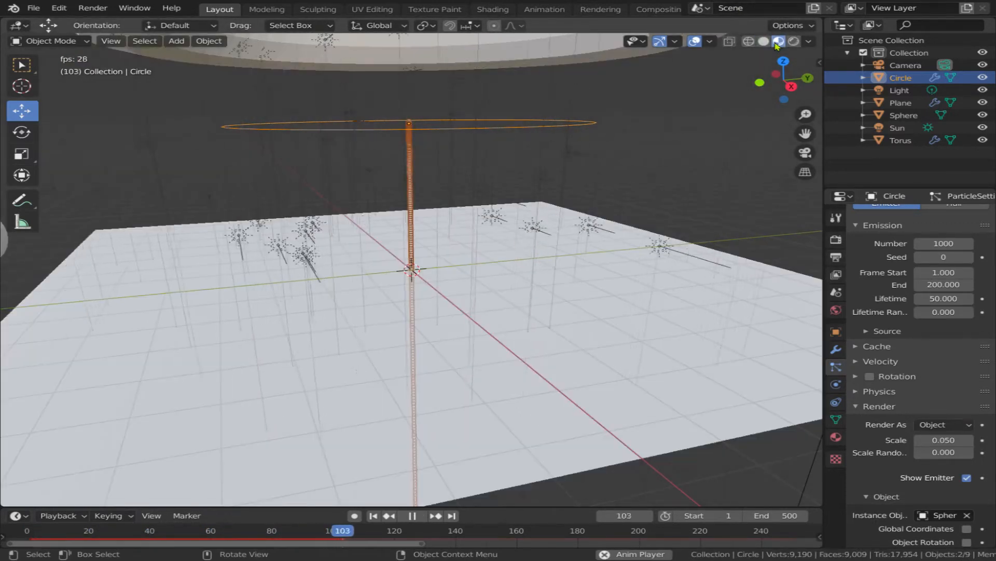
pyautogui.moveTo(665, 263); pyautogui.dragTo(637, 248, button='middle')
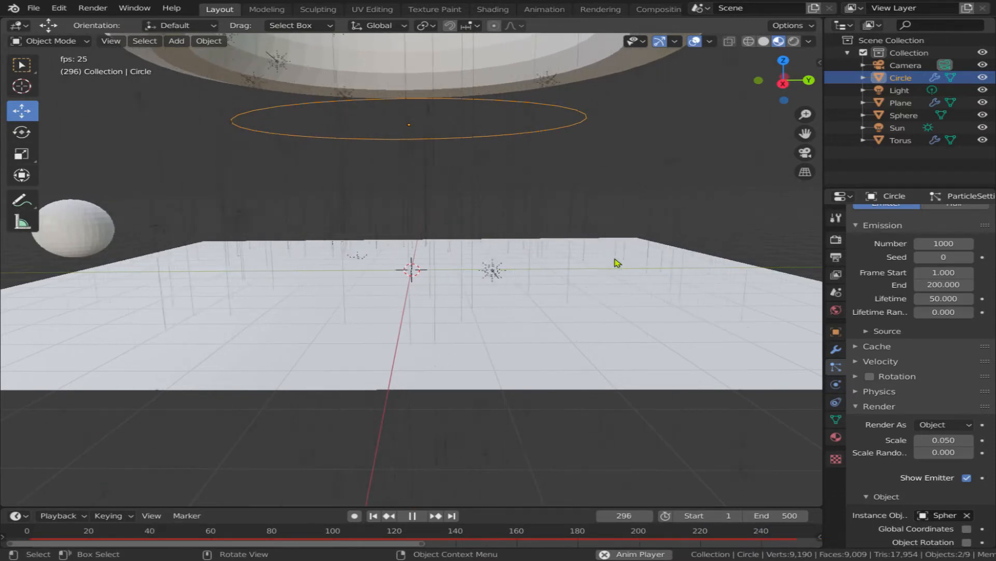
pyautogui.press('space')
# Add a particle system to the plane and check its Render As options
pyautogui.scroll(-3, 616, 262)
pyautogui.click(551, 326)
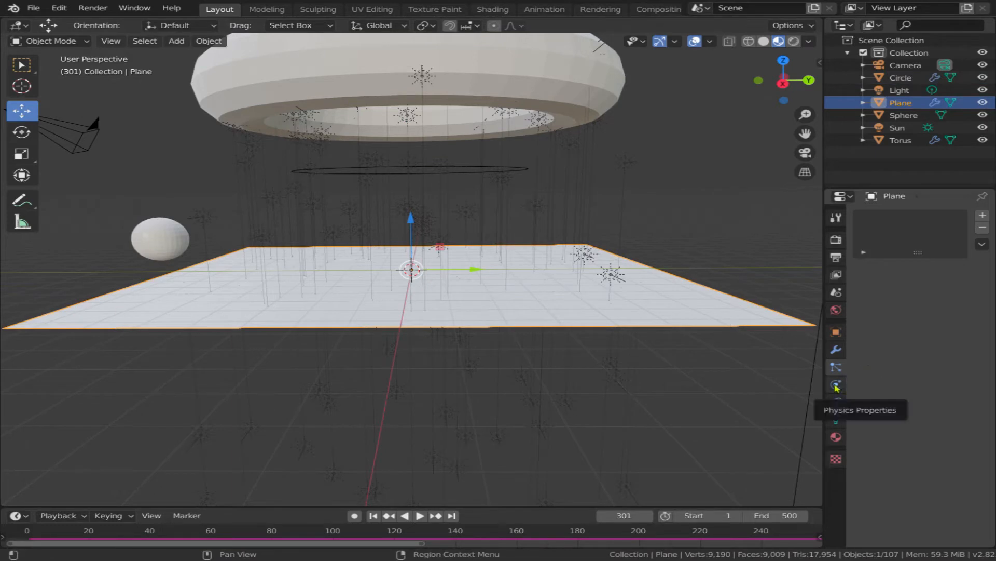
pyautogui.click(983, 216)
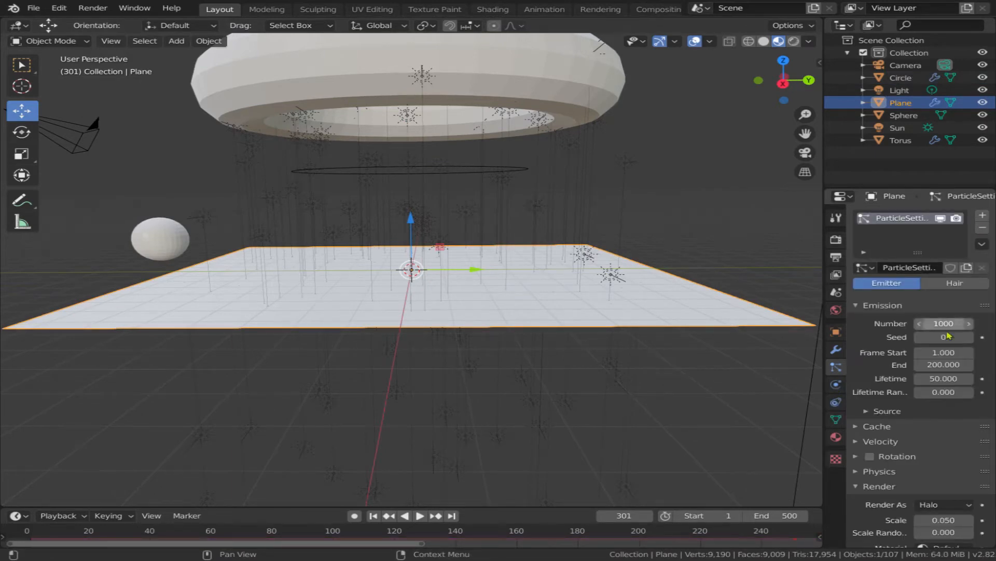
pyautogui.scroll(-6, 939, 358)
pyautogui.scroll(-2, 927, 340)
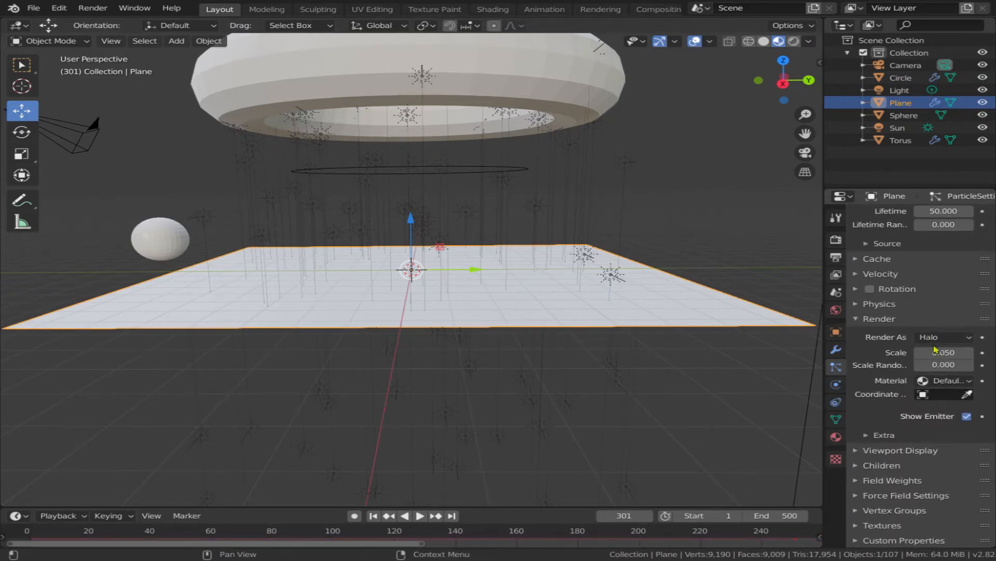
pyautogui.click(967, 338)
pyautogui.click(968, 339)
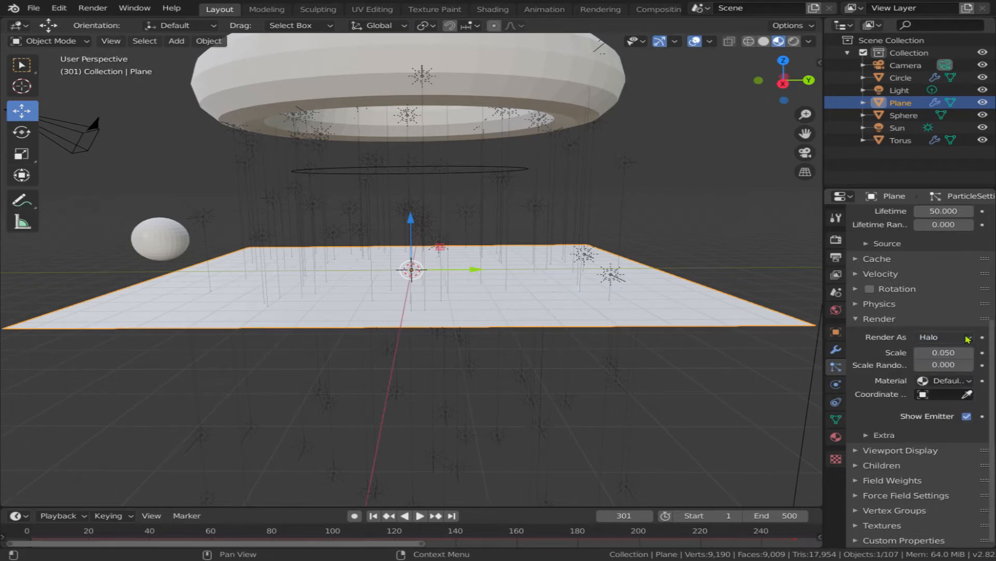
# Assign the torus's and the circle's own particle systems as the sources of their Dynamic Paint brushes
pyautogui.click(549, 101)
pyautogui.click(836, 384)
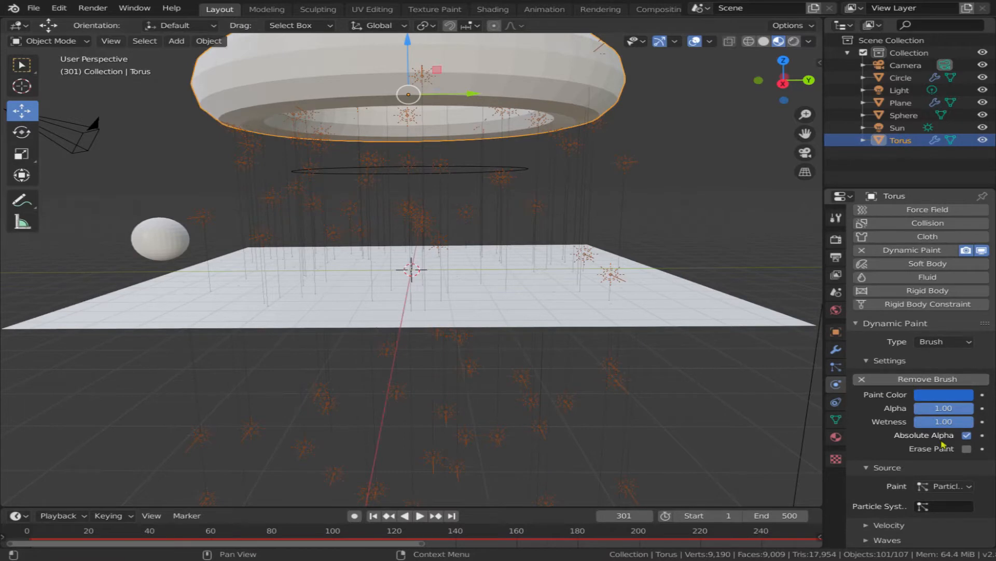
pyautogui.click(945, 506)
pyautogui.click(868, 382)
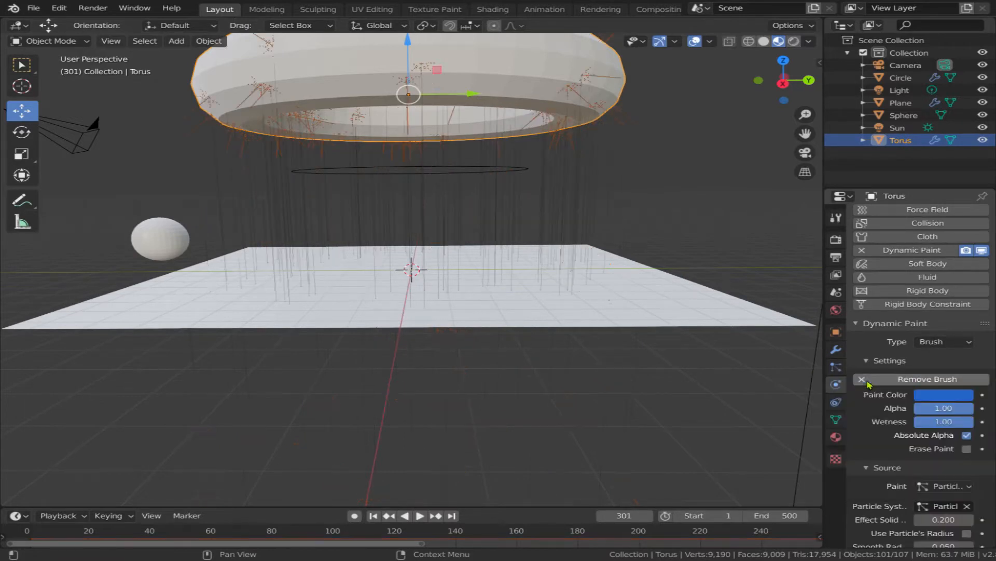
pyautogui.click(465, 175)
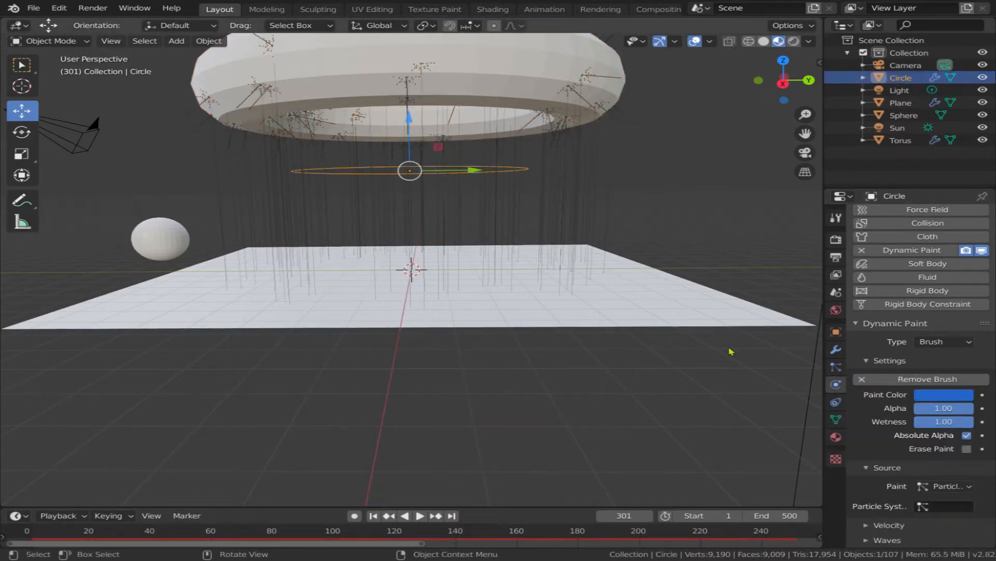
pyautogui.click(940, 506)
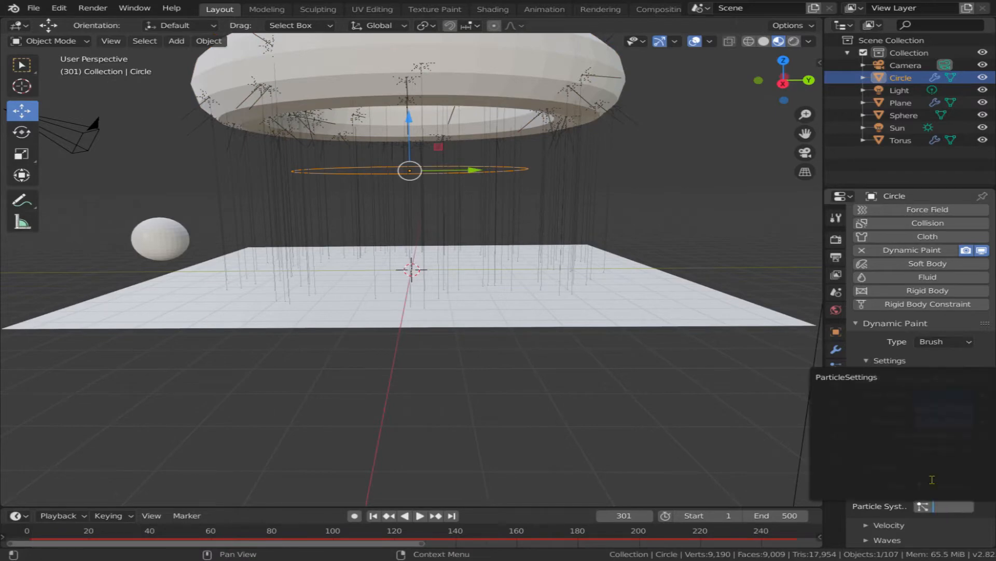
pyautogui.click(859, 379)
# Play the animation and examine the ripples the particles make on the plane's surface
pyautogui.press('space')
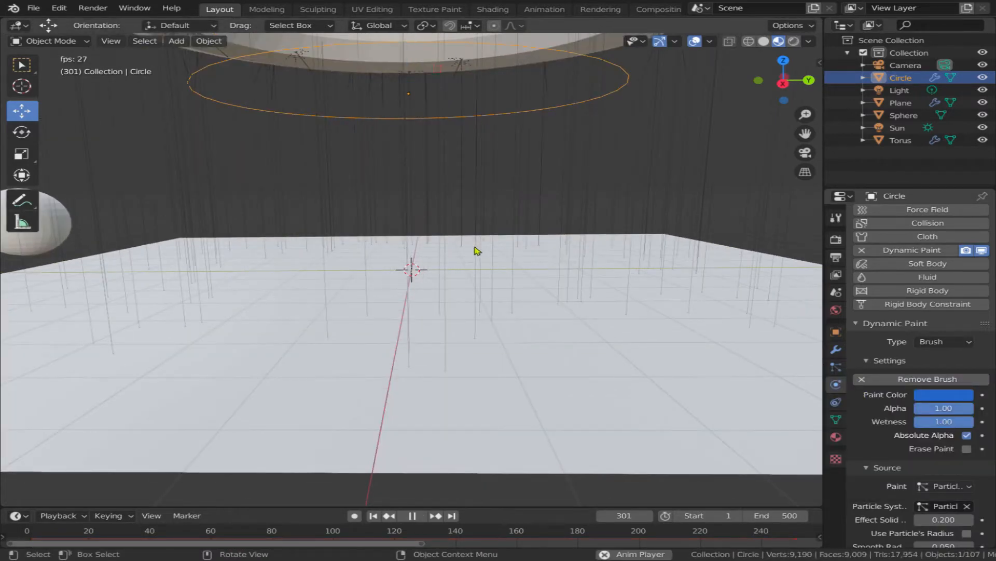
pyautogui.scroll(-3, 475, 247)
pyautogui.moveTo(501, 281); pyautogui.dragTo(507, 314, button='middle')
pyautogui.scroll(5, 527, 365)
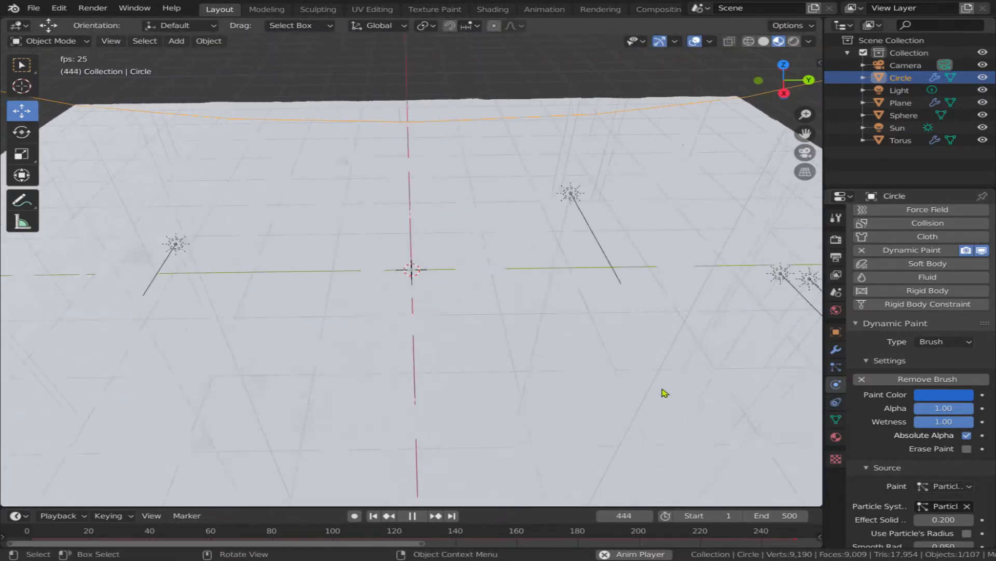
# Create a new material on the plane and use a Magic Texture for its Base Color
pyautogui.click(787, 409)
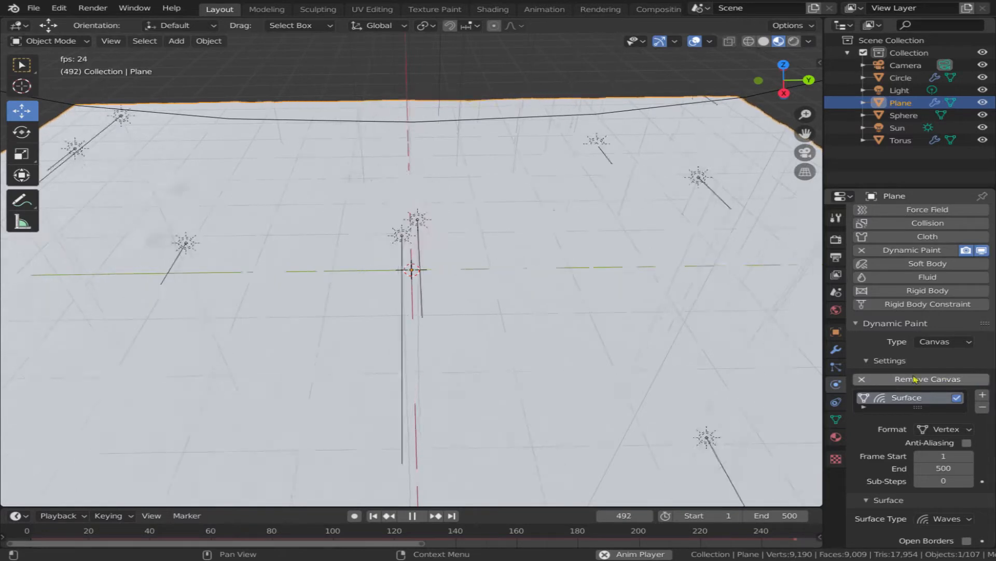
pyautogui.click(836, 366)
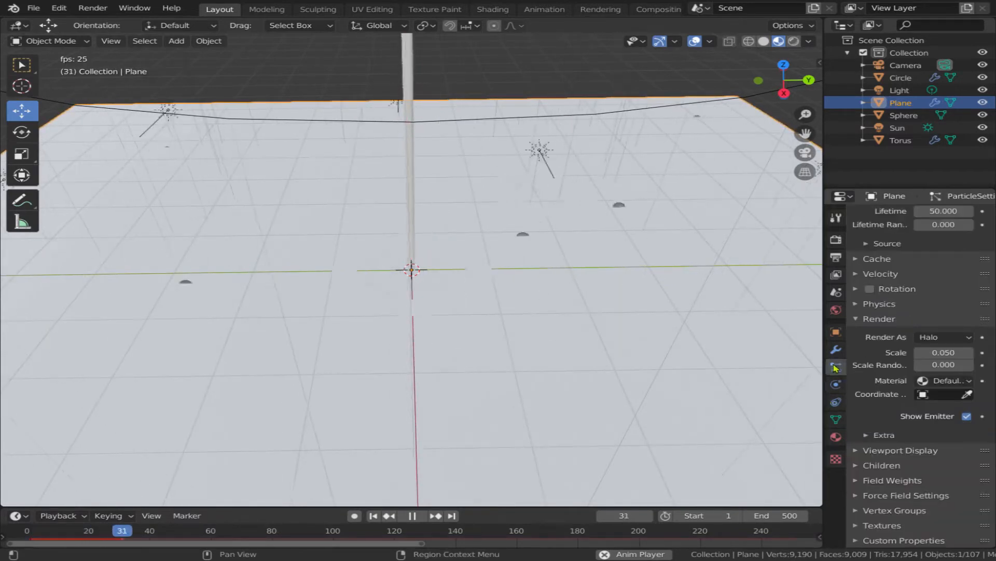
pyautogui.scroll(3, 909, 365)
pyautogui.scroll(5, 909, 365)
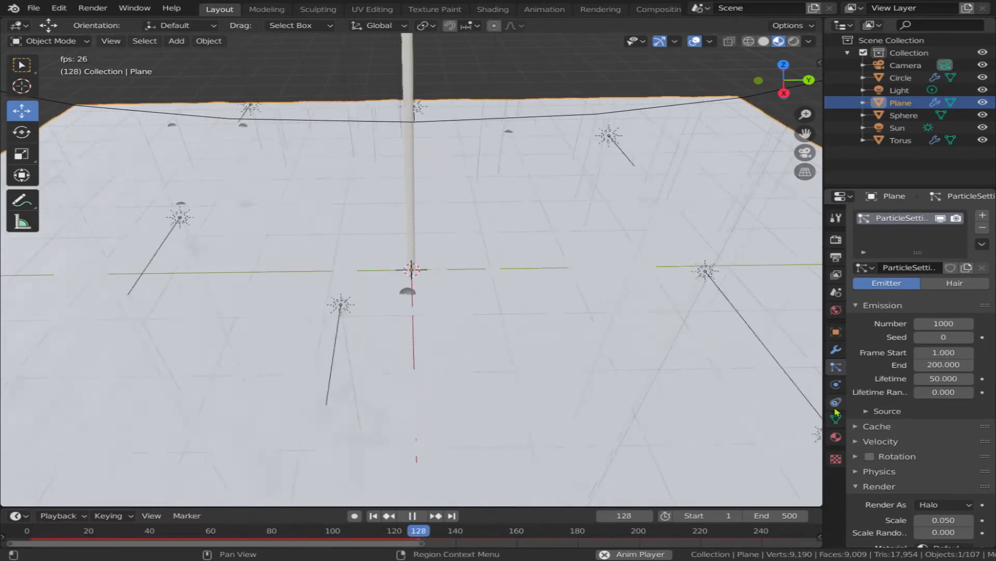
pyautogui.click(836, 436)
pyautogui.click(917, 268)
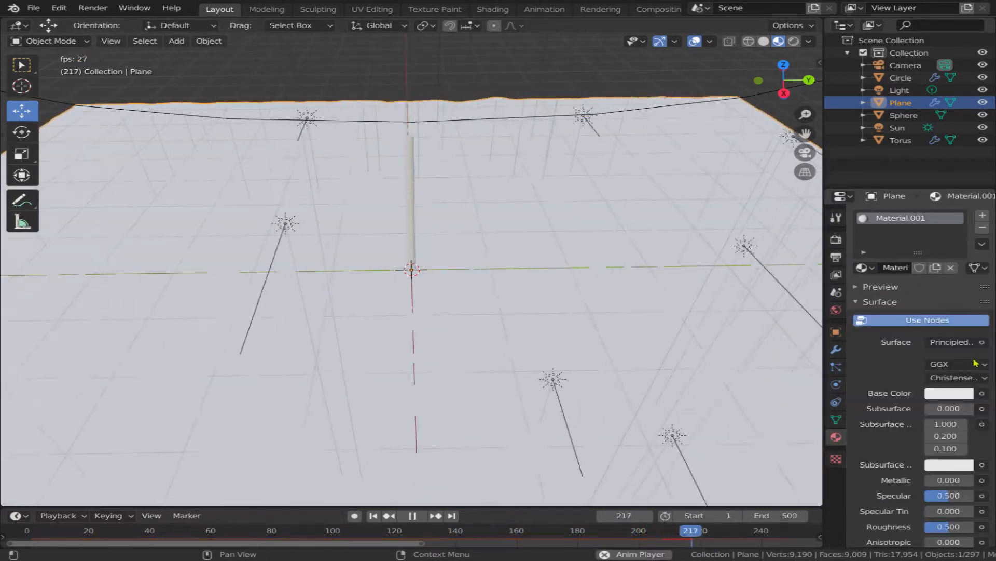
pyautogui.click(983, 395)
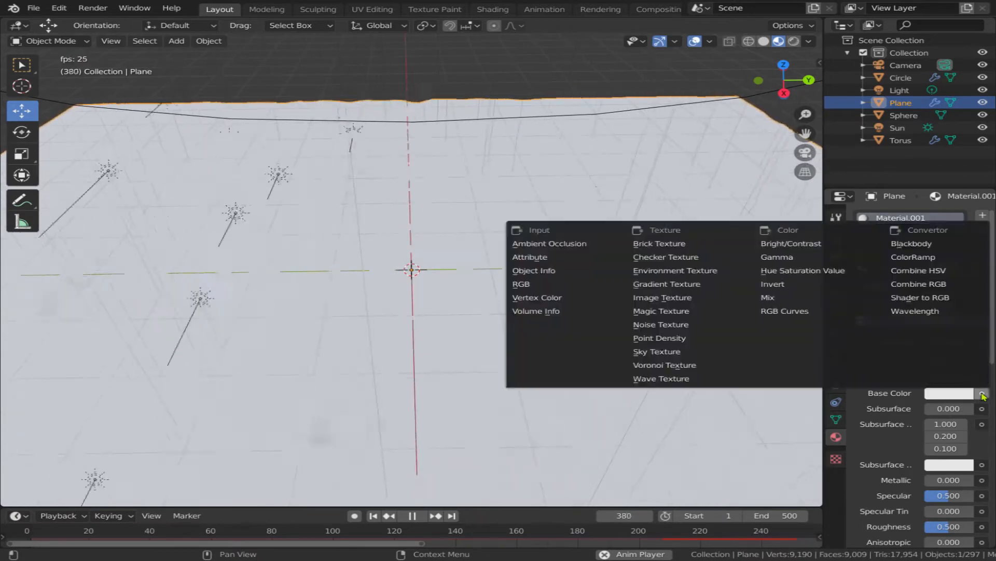
pyautogui.click(681, 311)
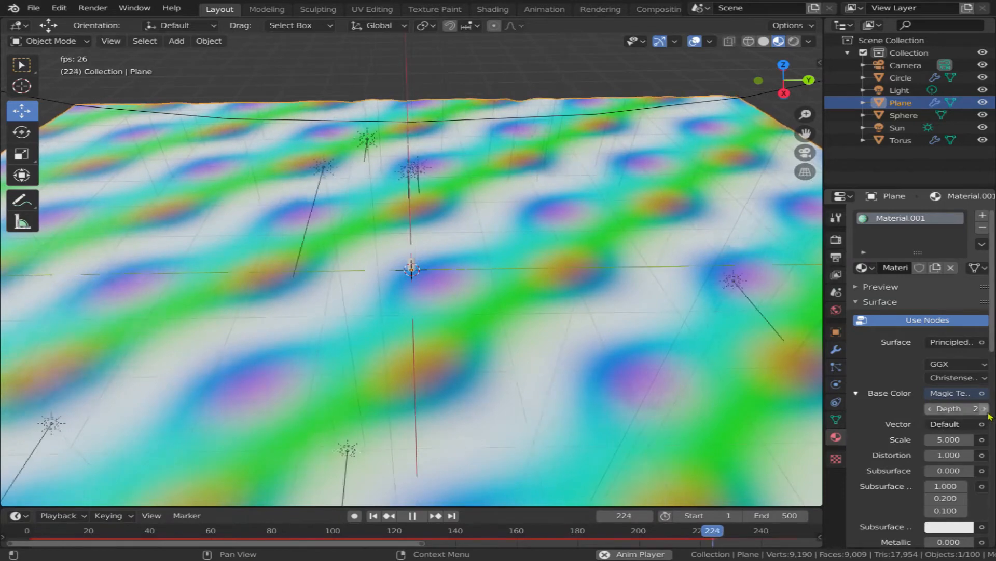
# Replace the plane's Base Color texture with an Image Texture and load the bird drawing image into it
pyautogui.press('space')
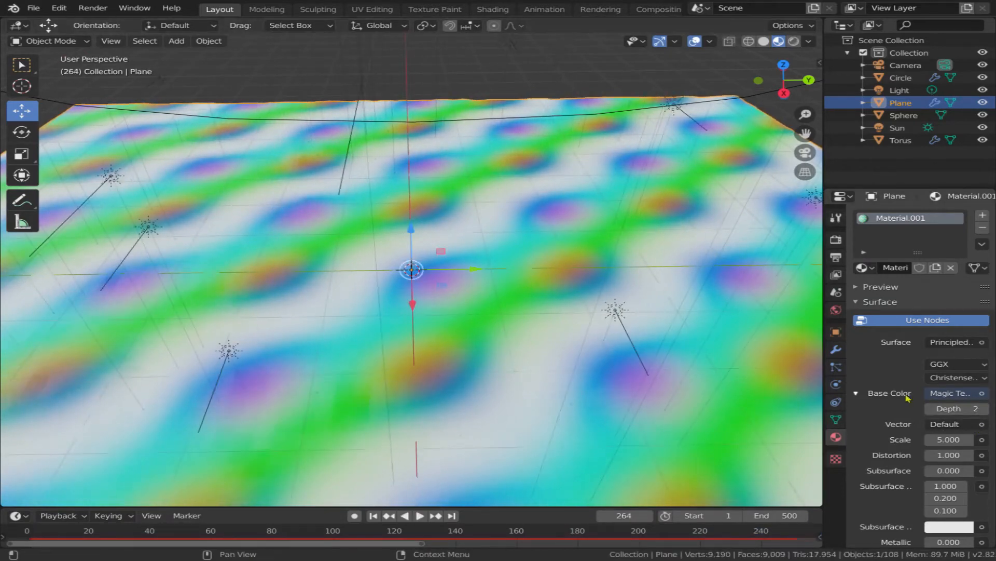
pyautogui.click(983, 394)
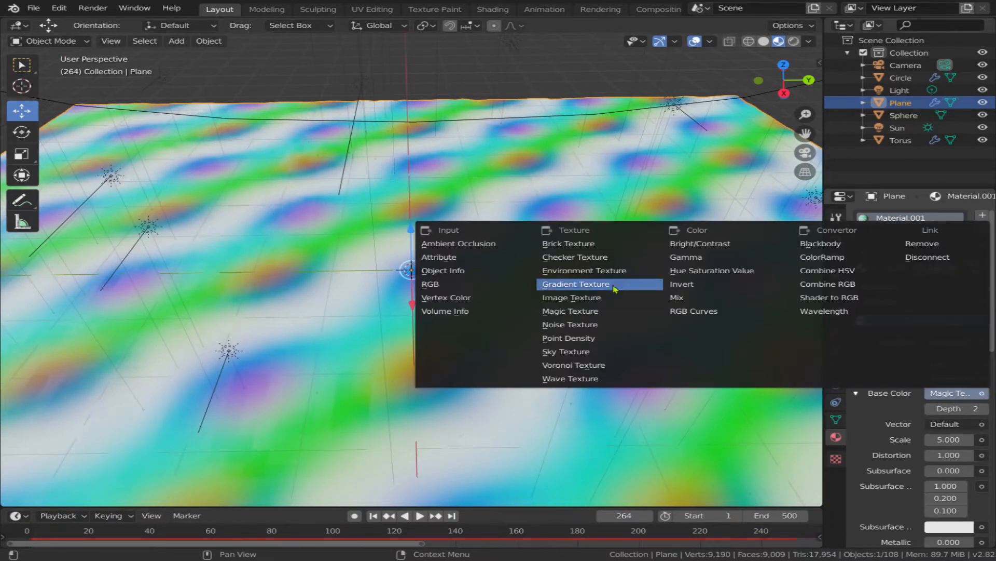
pyautogui.click(597, 297)
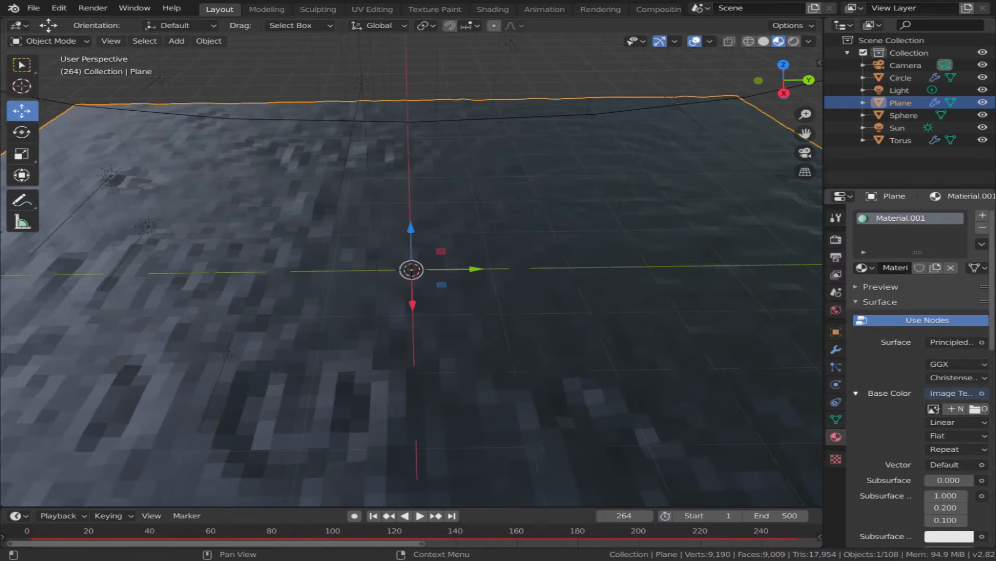
pyautogui.moveTo(632, 407); pyautogui.dragTo(607, 405, button='middle')
pyautogui.press('space')
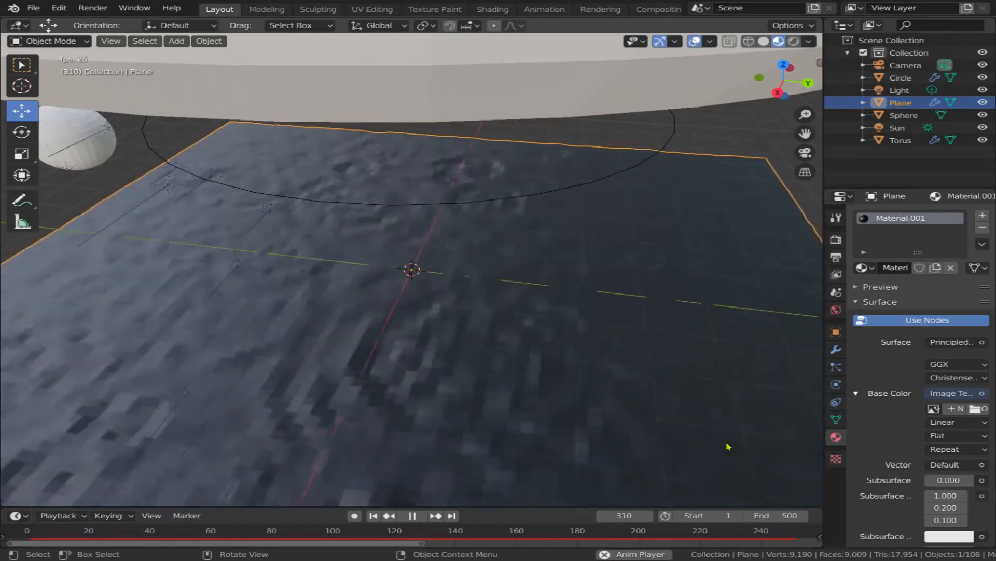
pyautogui.press('space')
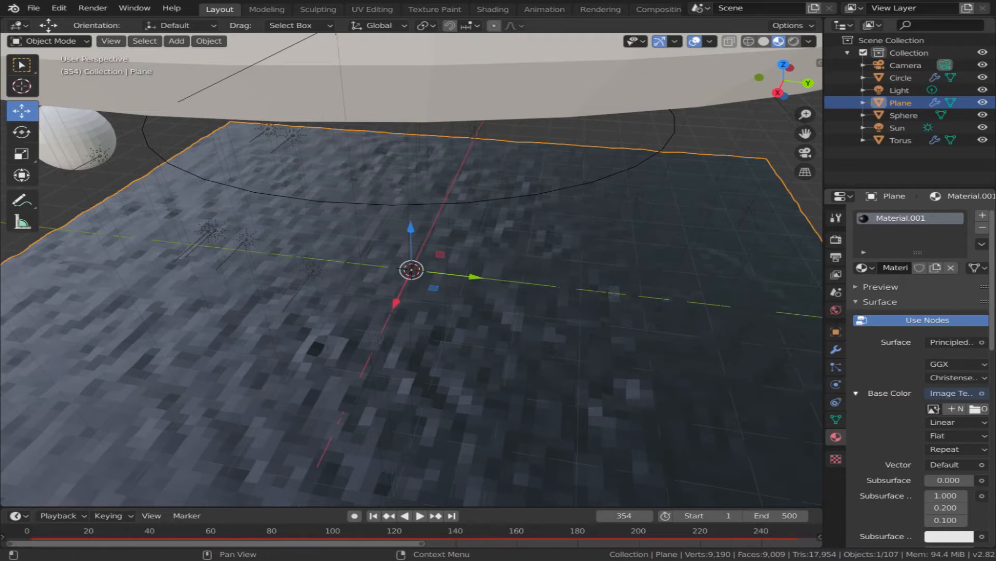
# Play the animation to check the image on the rippling plane, stop playback and save the file
pyautogui.press('space')
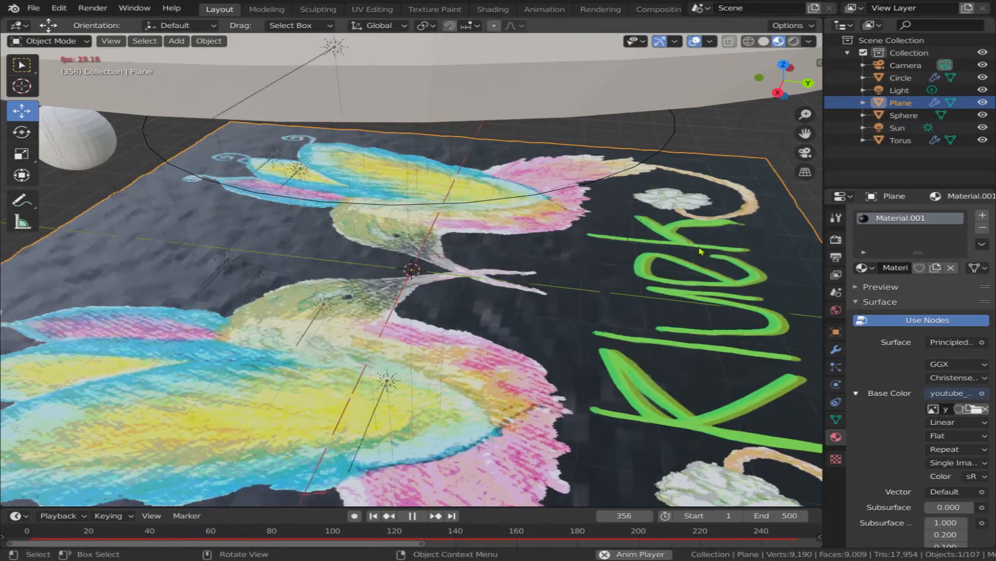
pyautogui.moveTo(677, 257); pyautogui.dragTo(582, 287, button='middle')
pyautogui.scroll(-1, 582, 289)
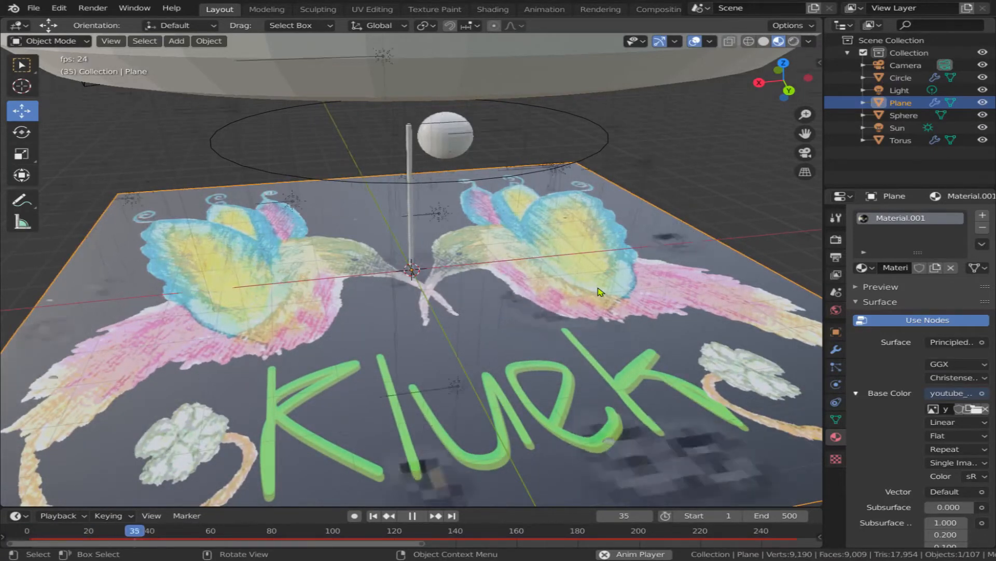
pyautogui.press('space')
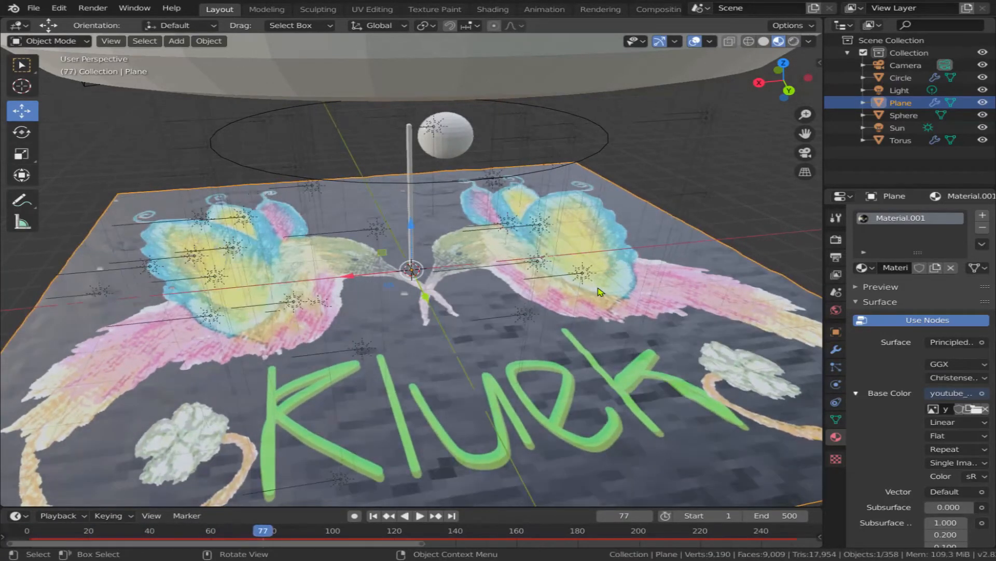
pyautogui.hotkey('ctrl', 's')
# Subdivide the whole sphere mesh with 10 cuts and adjust the subdivision settings to give it a bumpy surface
pyautogui.moveTo(526, 270); pyautogui.dragTo(643, 264, button='middle')
pyautogui.click(82, 211)
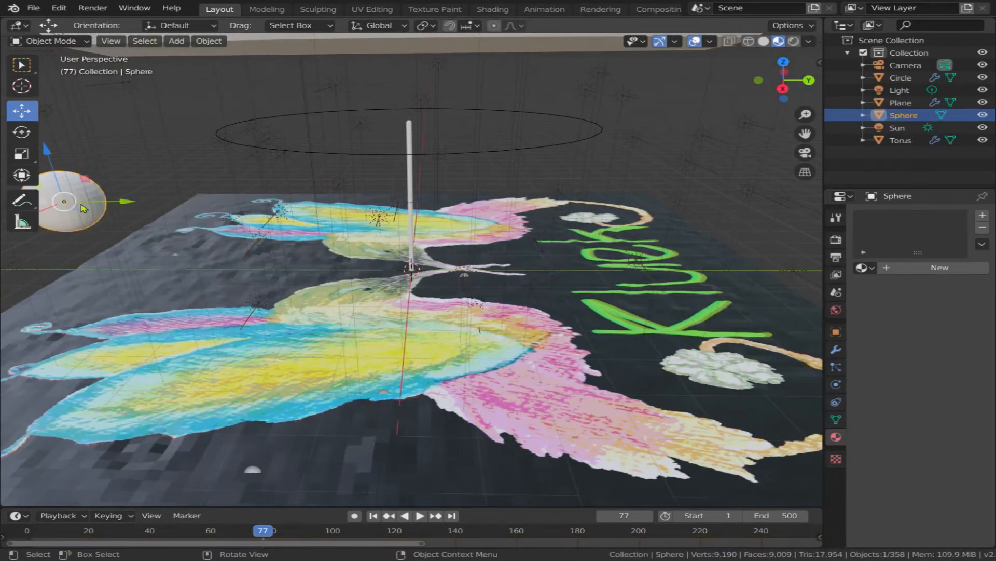
pyautogui.press('Tab')
pyautogui.rightClick(81, 214)
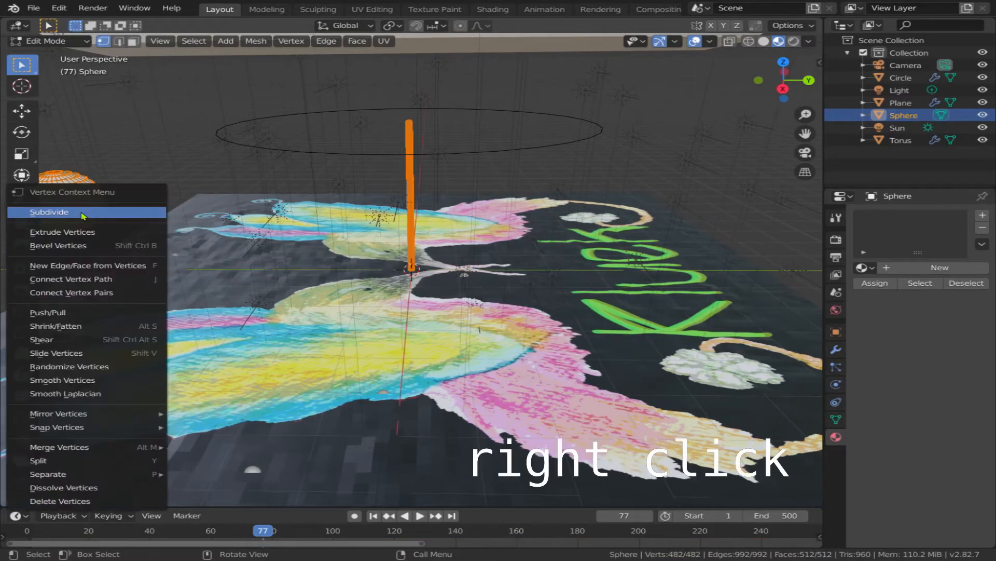
pyautogui.click(83, 212)
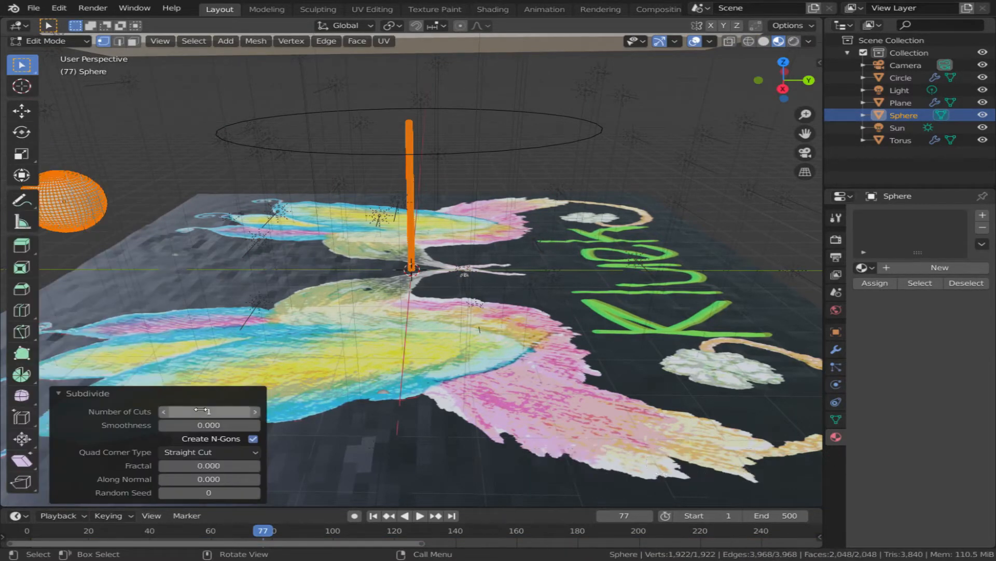
pyautogui.moveTo(208, 412); pyautogui.dragTo(239, 412)
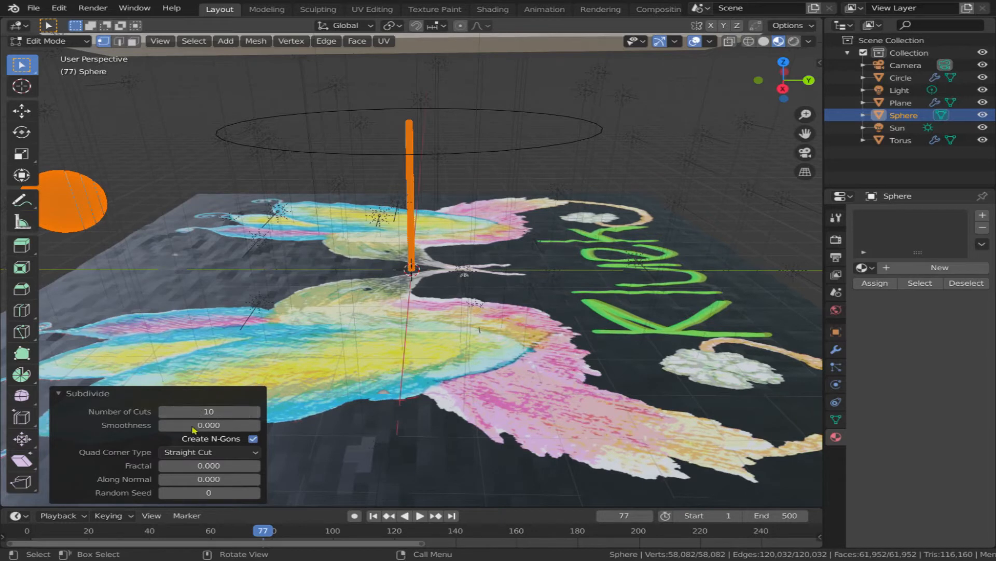
pyautogui.moveTo(208, 425); pyautogui.dragTo(236, 425)
pyautogui.press('Tab')
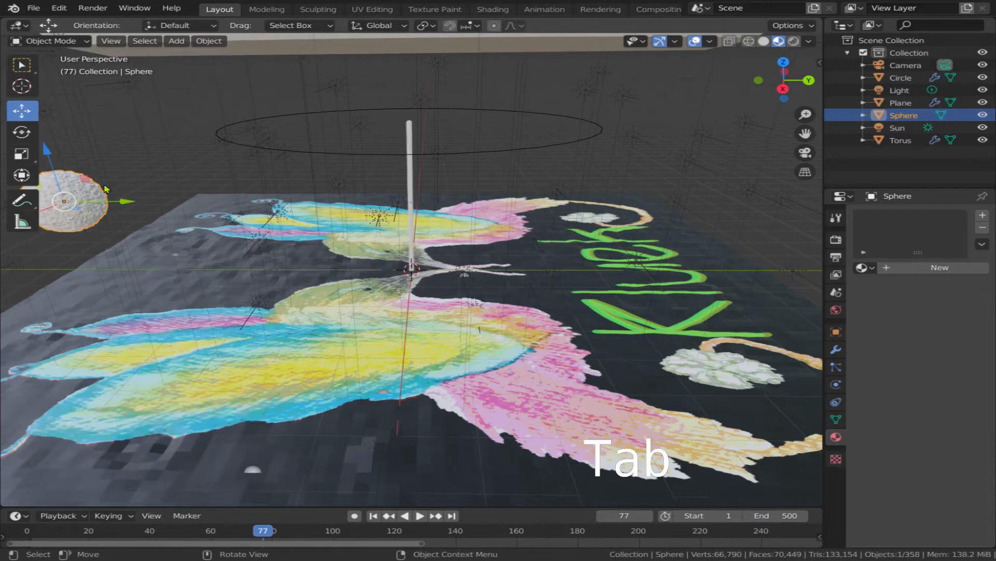
# Inspect the sphere's bumpy surface up close
pyautogui.scroll(3, 83, 217)
pyautogui.keyDown('shift'); pyautogui.moveTo(121, 259); pyautogui.dragTo(623, 279, button='middle'); pyautogui.keyUp('shift')
pyautogui.scroll(2, 243, 137)
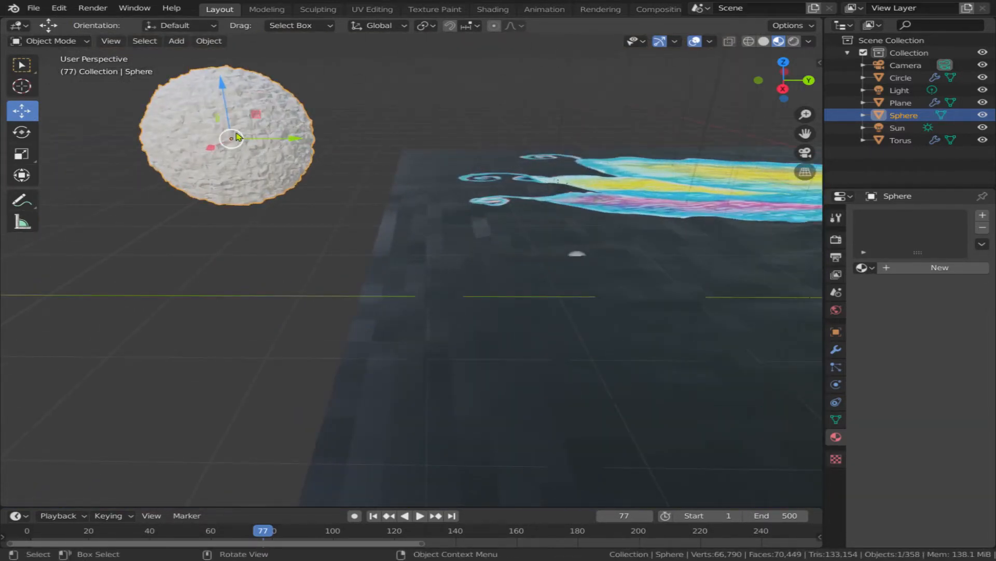
pyautogui.scroll(-6, 337, 212)
pyautogui.keyDown('shift'); pyautogui.moveTo(549, 289); pyautogui.dragTo(298, 271, button='middle'); pyautogui.keyUp('shift')
pyautogui.scroll(3, 300, 277)
# Play the animation and examine the falling particles and the rippling plane from the side and from below
pyautogui.press('space')
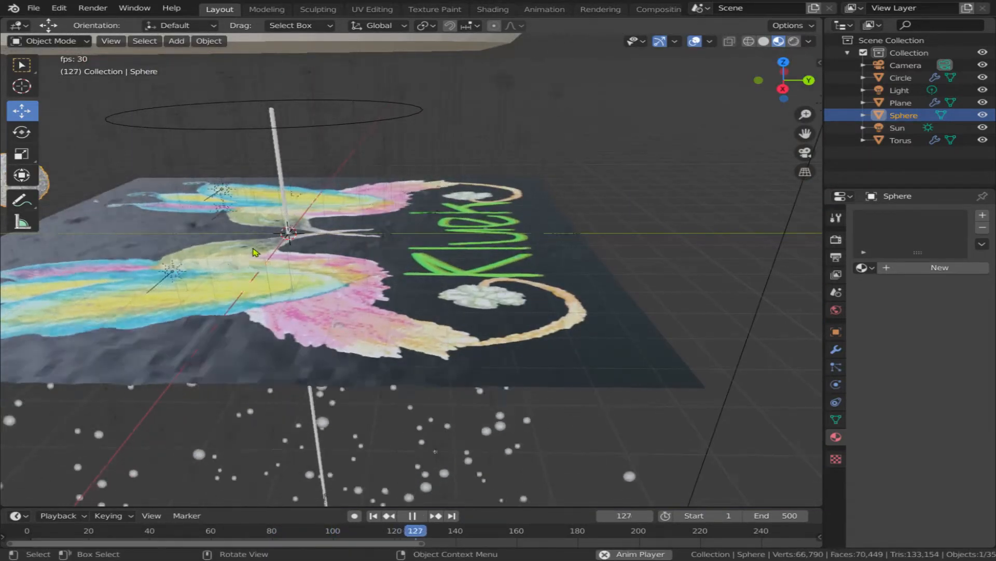
pyautogui.moveTo(254, 252); pyautogui.dragTo(322, 292, button='middle')
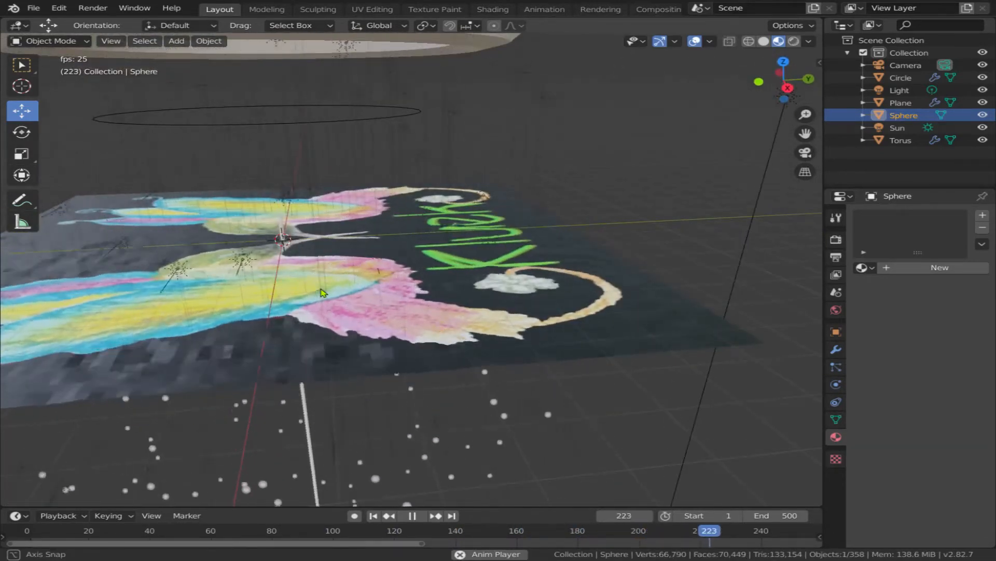
pyautogui.scroll(2, 327, 260)
pyautogui.scroll(-3, 328, 257)
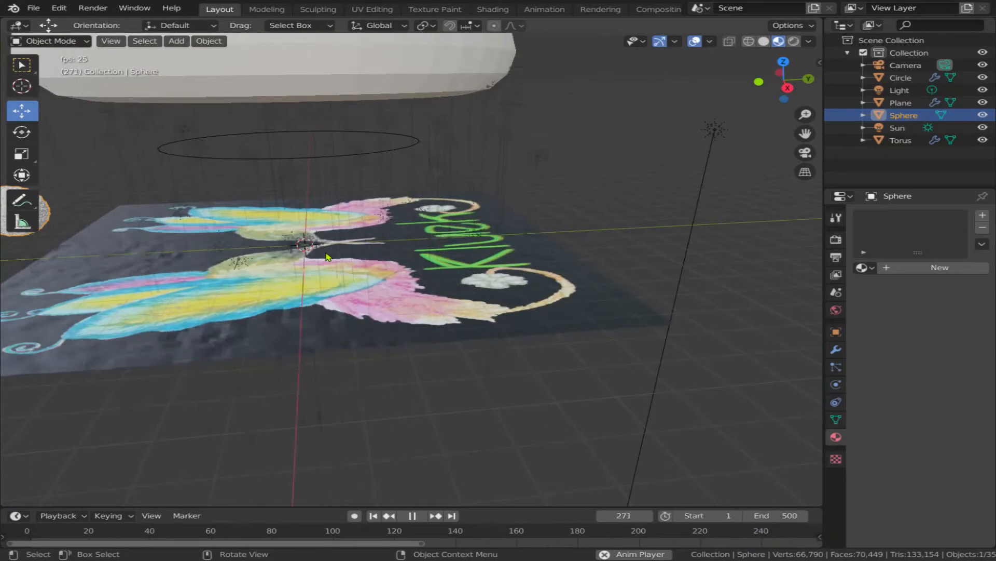
pyautogui.click(318, 155)
pyautogui.click(318, 157)
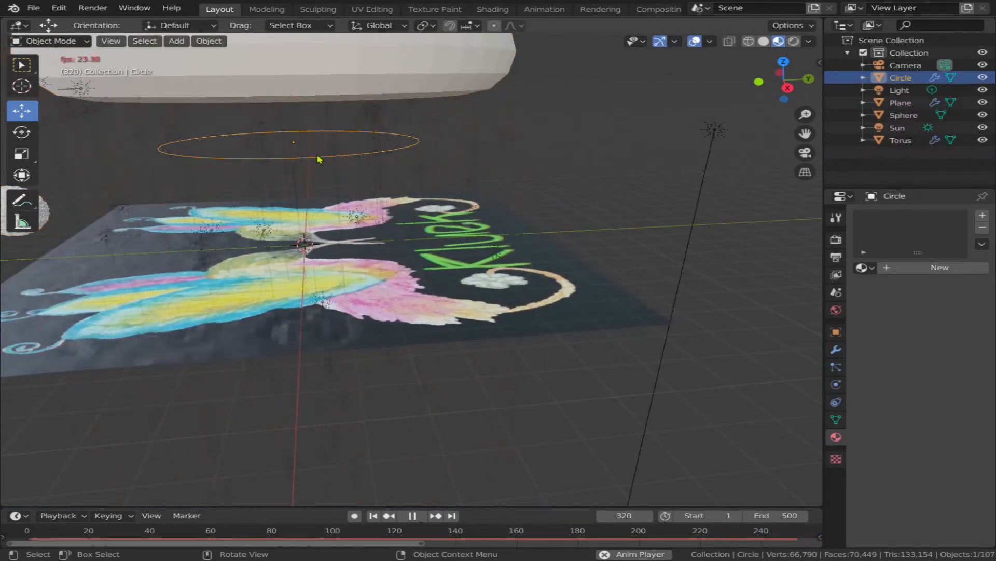
pyautogui.scroll(-3, 218, 148)
pyautogui.moveTo(337, 261)
pyautogui.mouseDown(button='middle')
pyautogui.moveTo(337, 225)
pyautogui.moveTo(331, 245)
pyautogui.mouseUp(button='middle')
pyautogui.scroll(5, 379, 211)
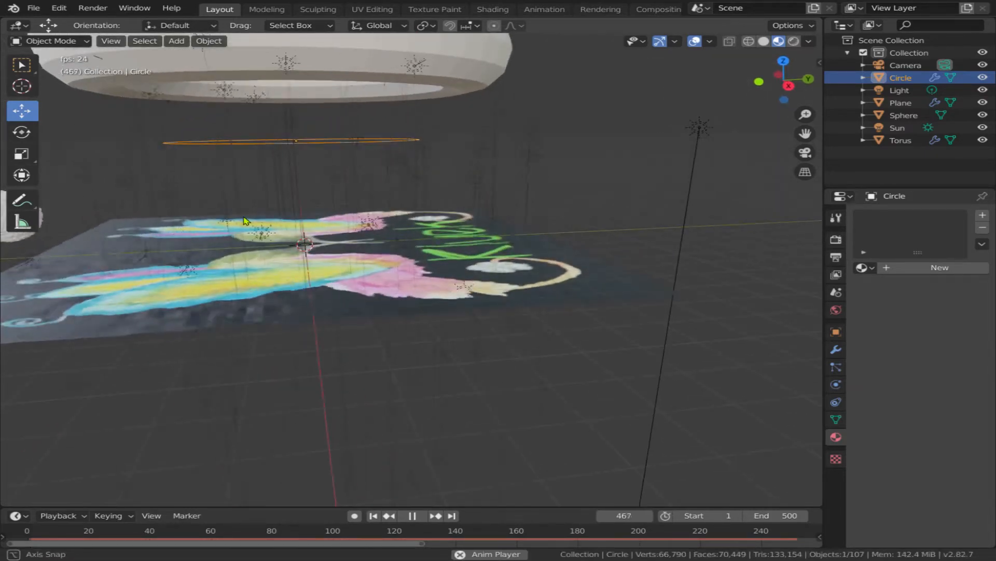
pyautogui.scroll(5, 257, 202)
pyautogui.moveTo(229, 167); pyautogui.dragTo(123, 26, button='middle')
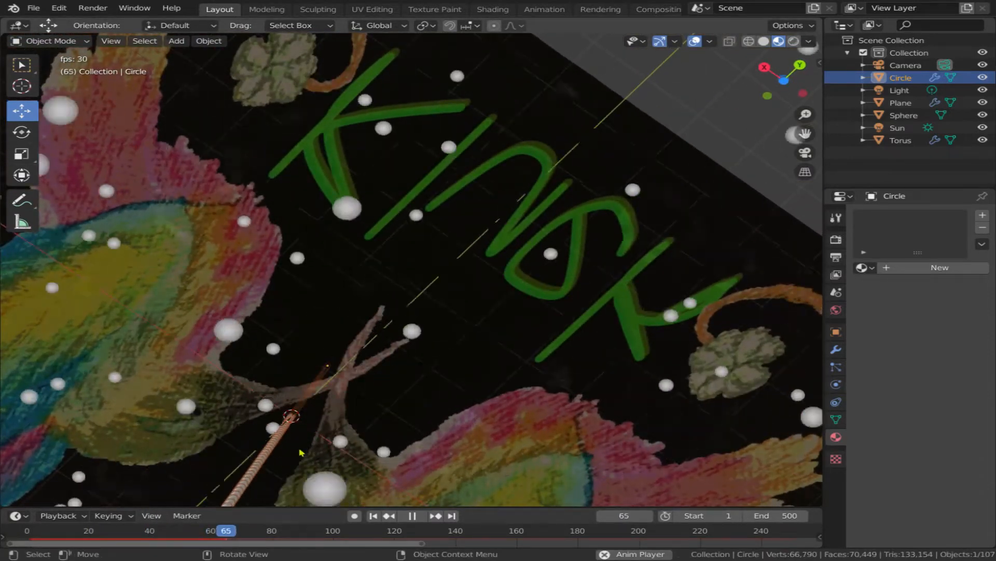
pyautogui.scroll(6, 303, 442)
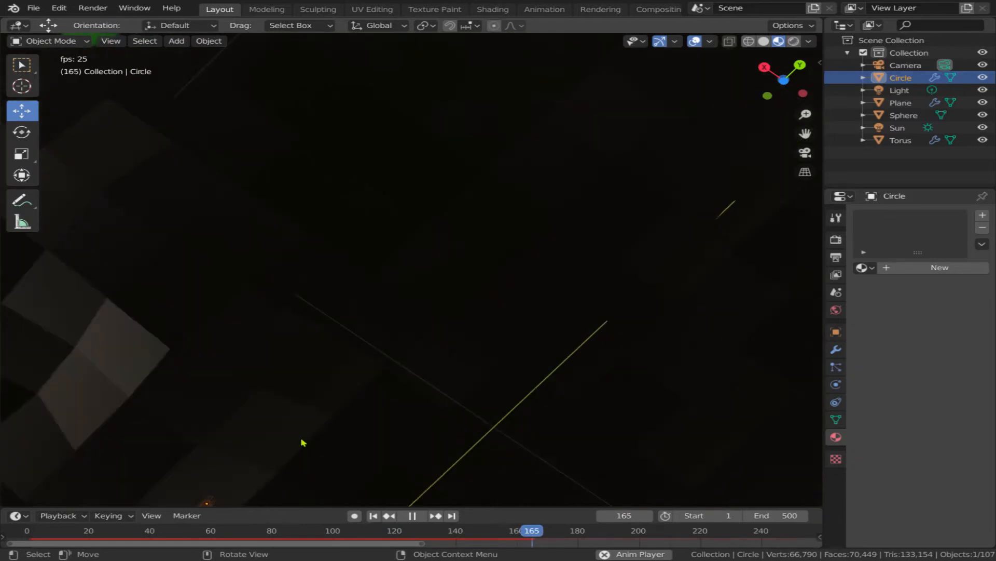
pyautogui.scroll(-10, 303, 442)
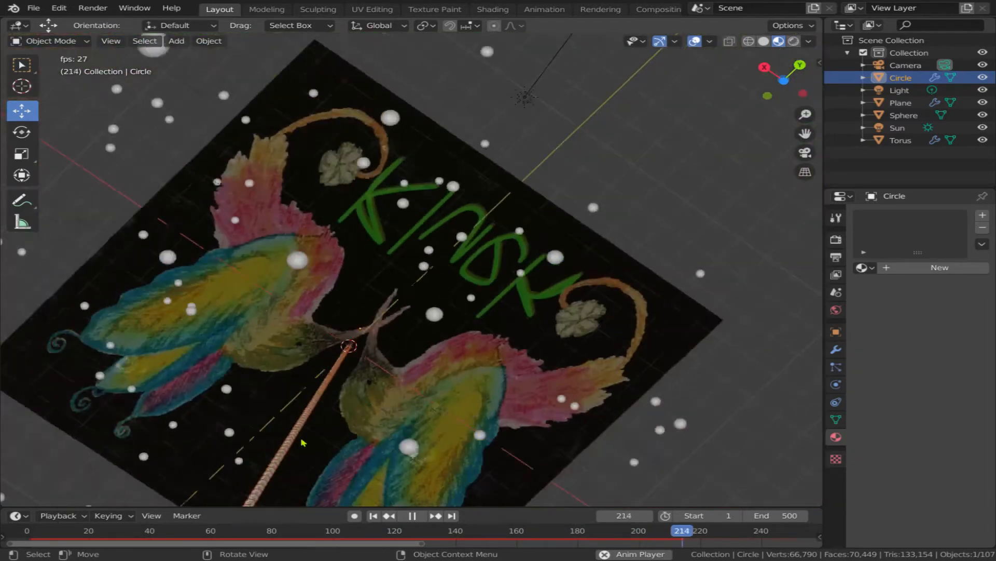
pyautogui.moveTo(391, 429); pyautogui.dragTo(386, 42, button='middle')
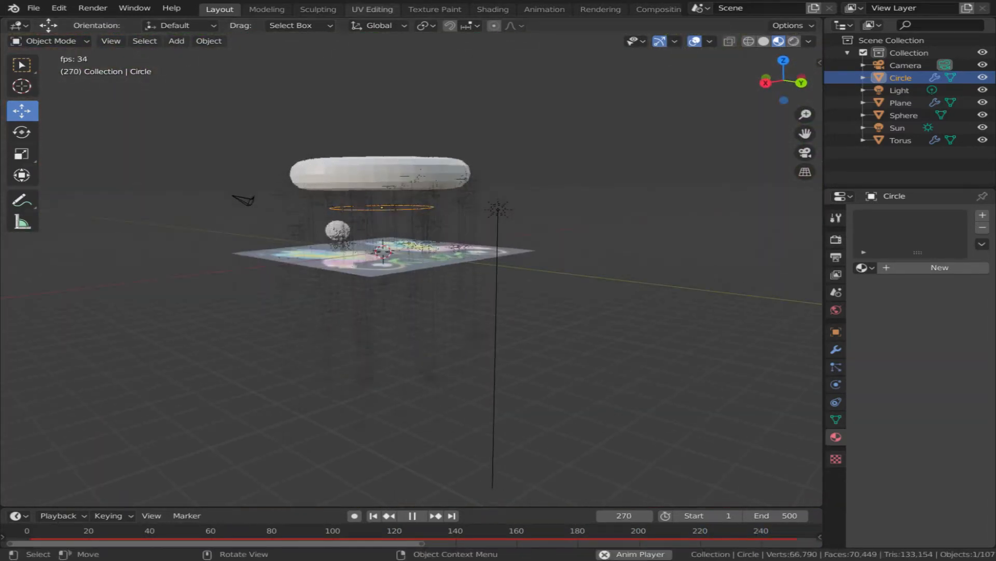
# Examine the playing wave simulation up close from the front of the plane and stop playback
pyautogui.moveTo(363, 233); pyautogui.dragTo(404, 246, button='middle')
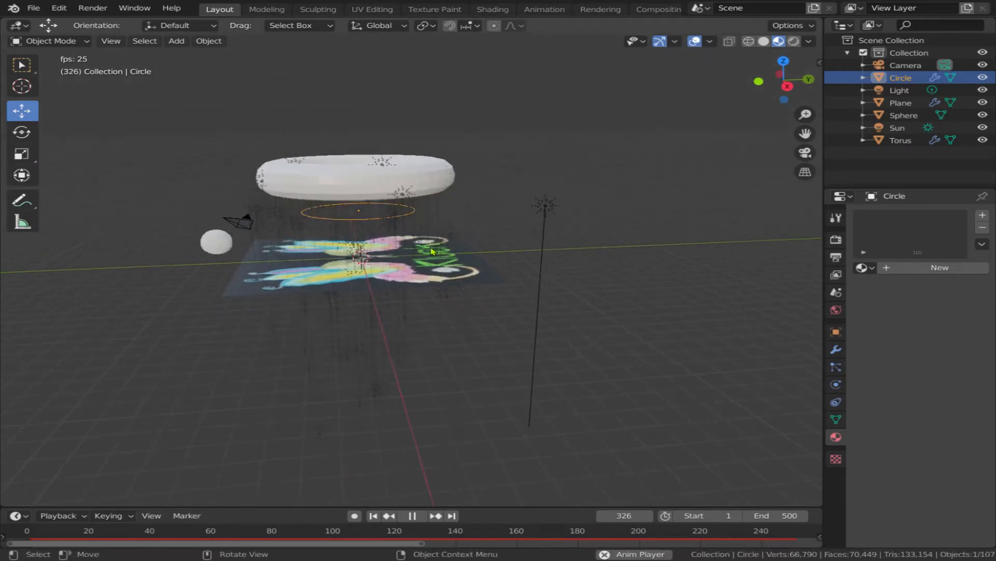
pyautogui.scroll(5, 403, 245)
pyautogui.scroll(-2, 403, 245)
pyautogui.press('space')
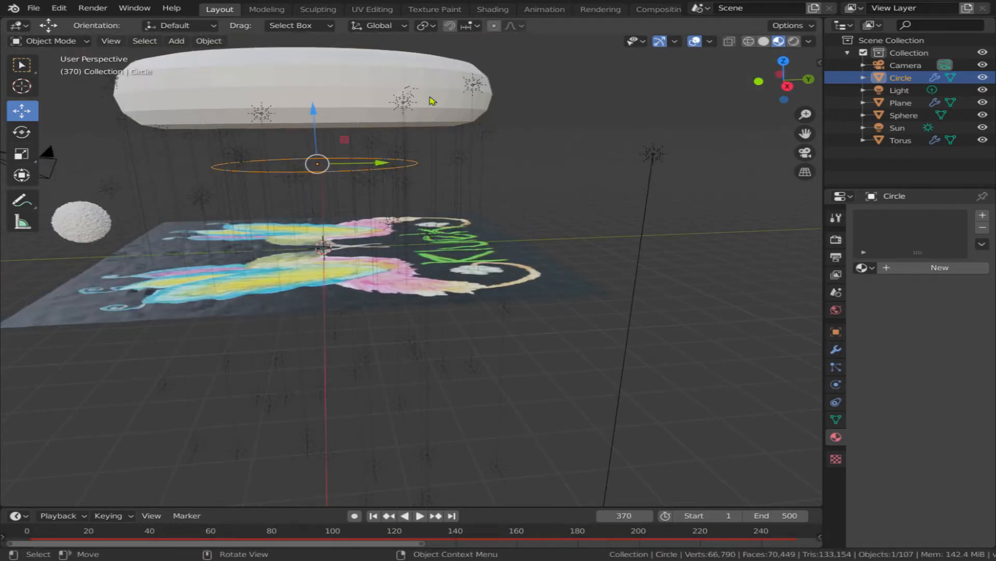
# Give the torus a new material with a golden yellow base color and subsurface set to 1.000
pyautogui.click(431, 100)
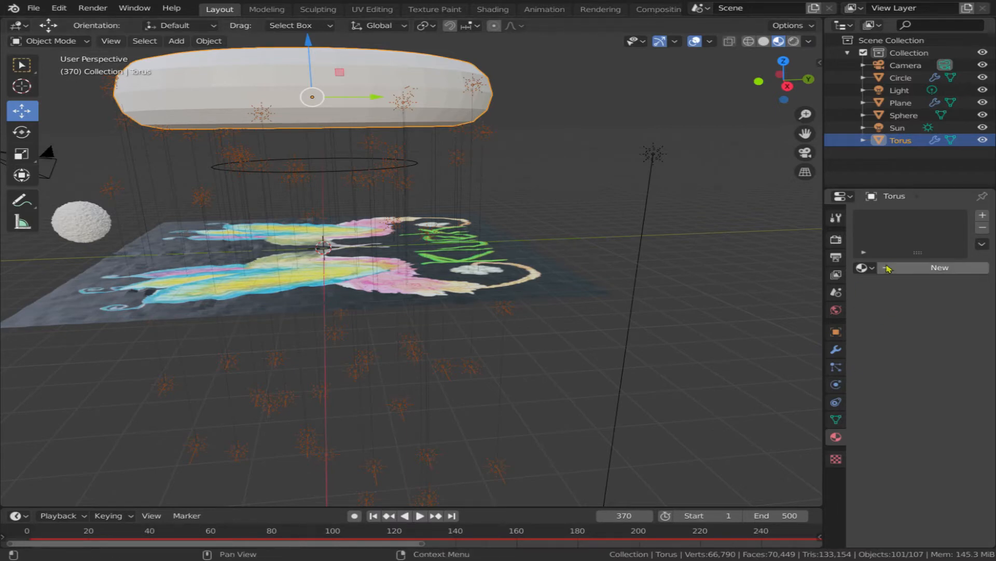
pyautogui.click(922, 267)
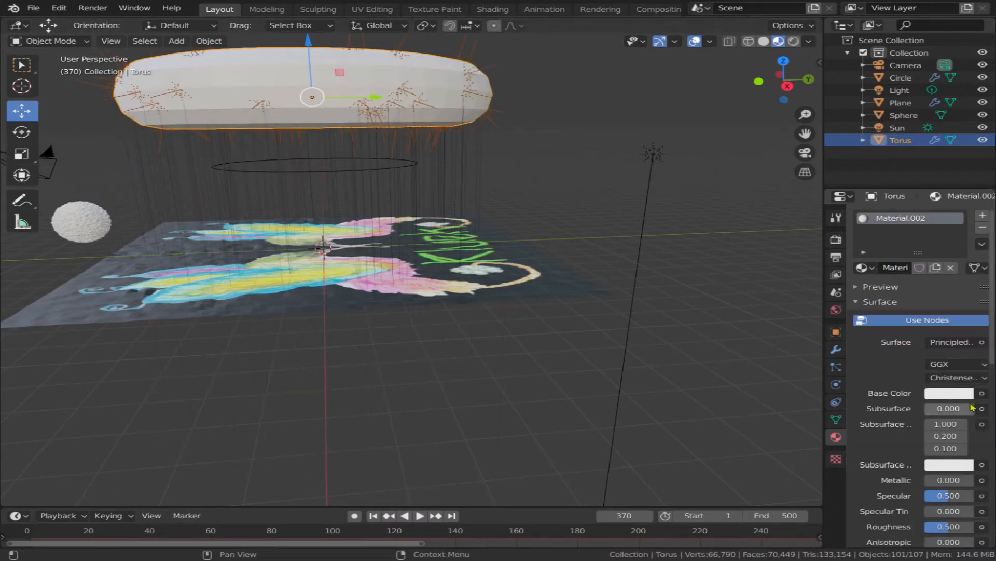
pyautogui.click(965, 393)
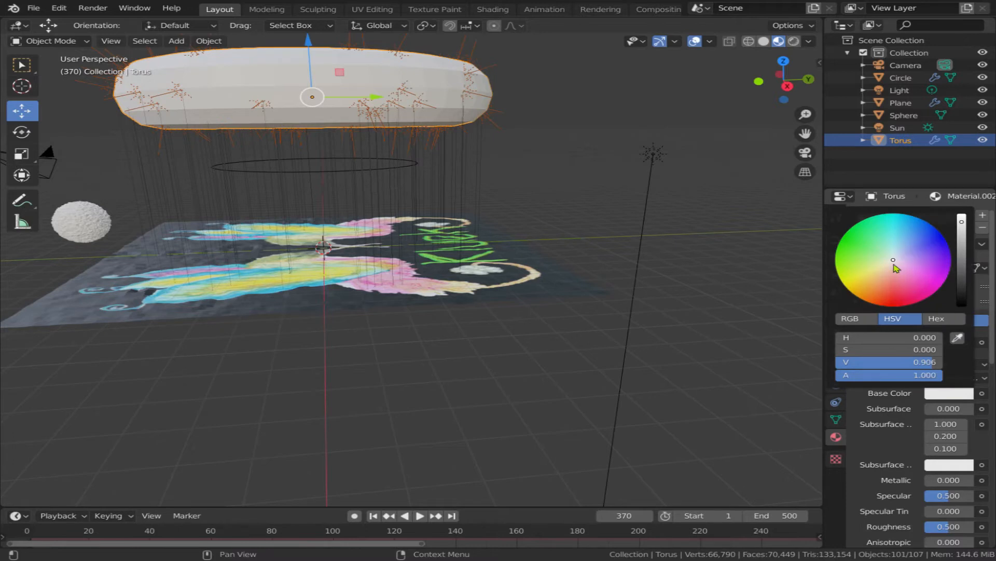
pyautogui.moveTo(839, 277); pyautogui.dragTo(871, 278)
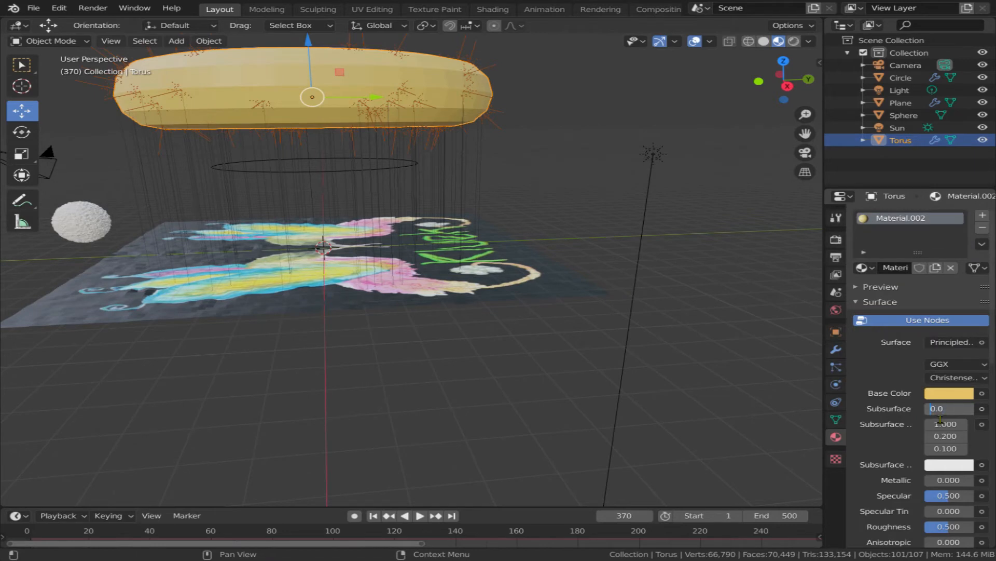
pyautogui.moveTo(936, 414); pyautogui.dragTo(987, 414)
# Play the animation and examine the image on the plane up close and through the camera
pyautogui.press('space')
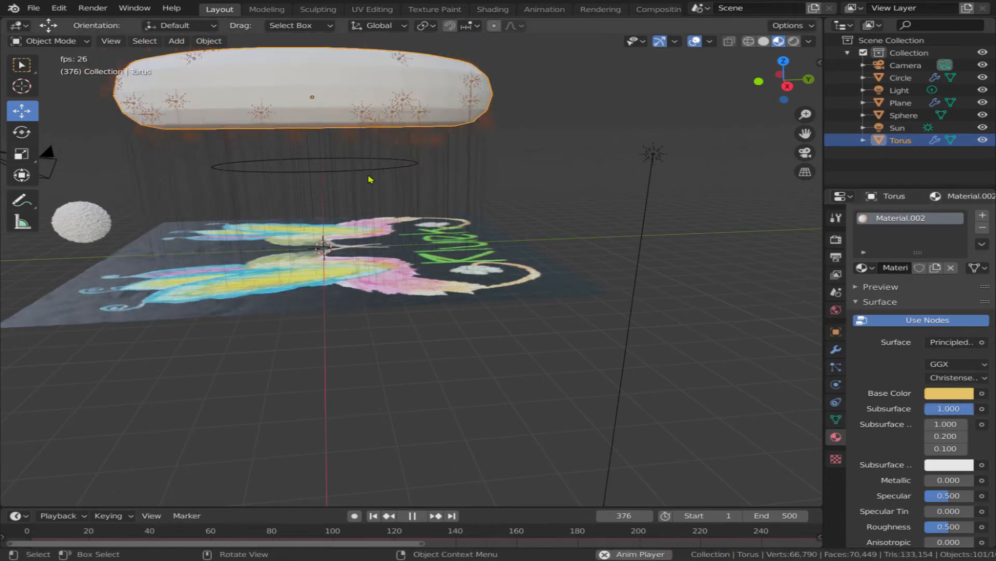
pyautogui.scroll(2, 370, 180)
pyautogui.moveTo(371, 179); pyautogui.dragTo(387, 253, button='middle')
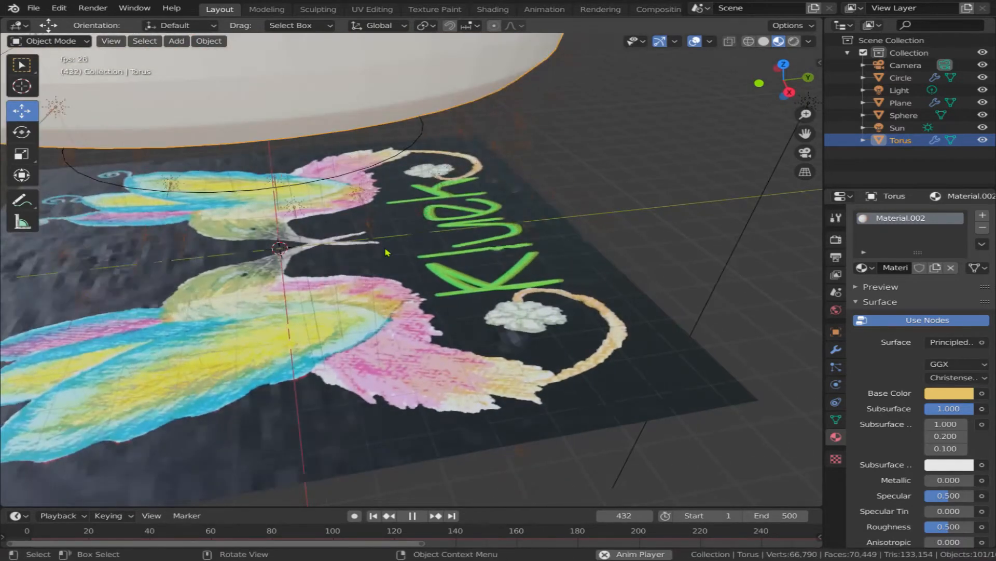
pyautogui.press('ctrl+alt+KP_0')
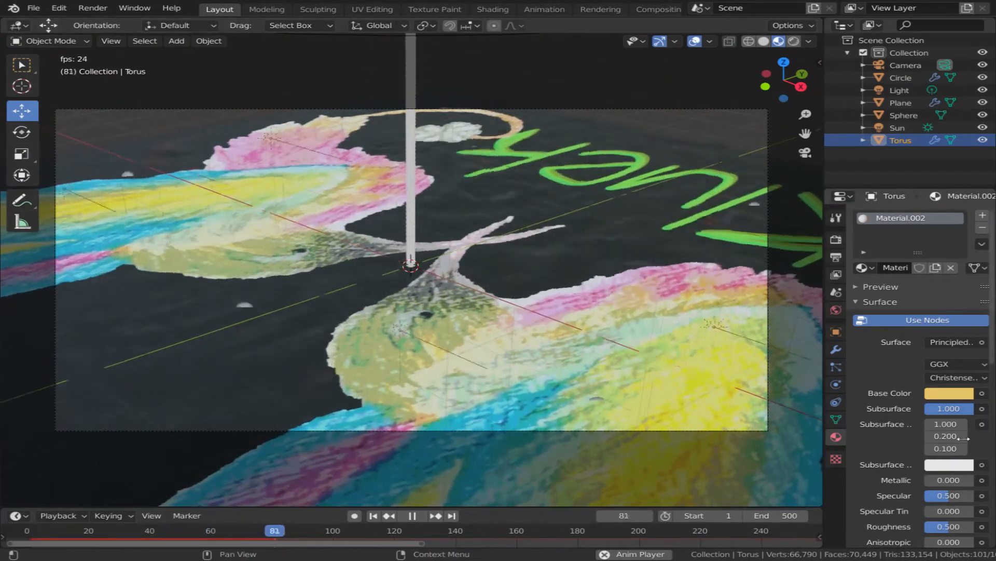
# Set the torus material's specular to 1.000 and its emission color to light grey, and stop playback
pyautogui.scroll(-3, 944, 478)
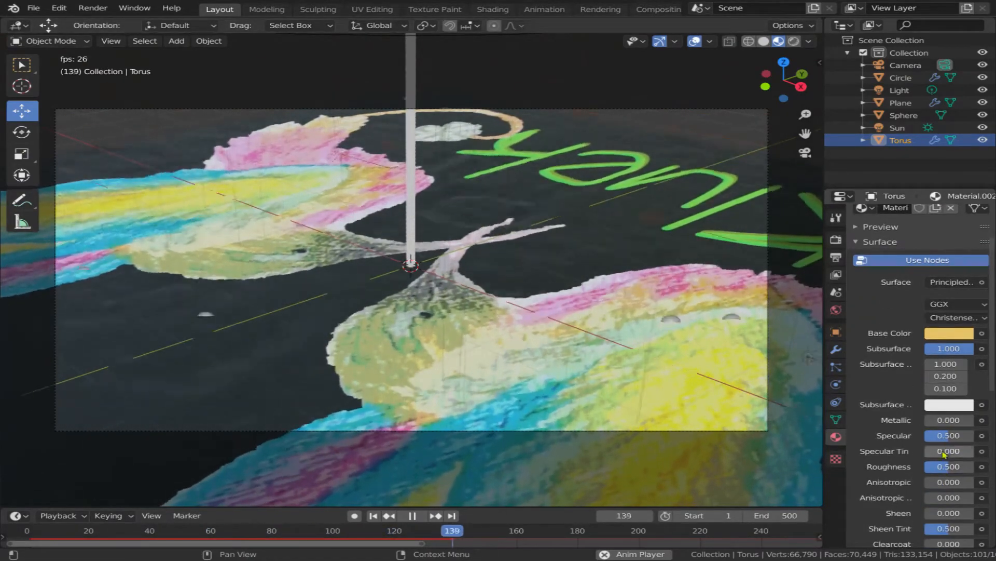
pyautogui.moveTo(948, 435); pyautogui.dragTo(979, 439)
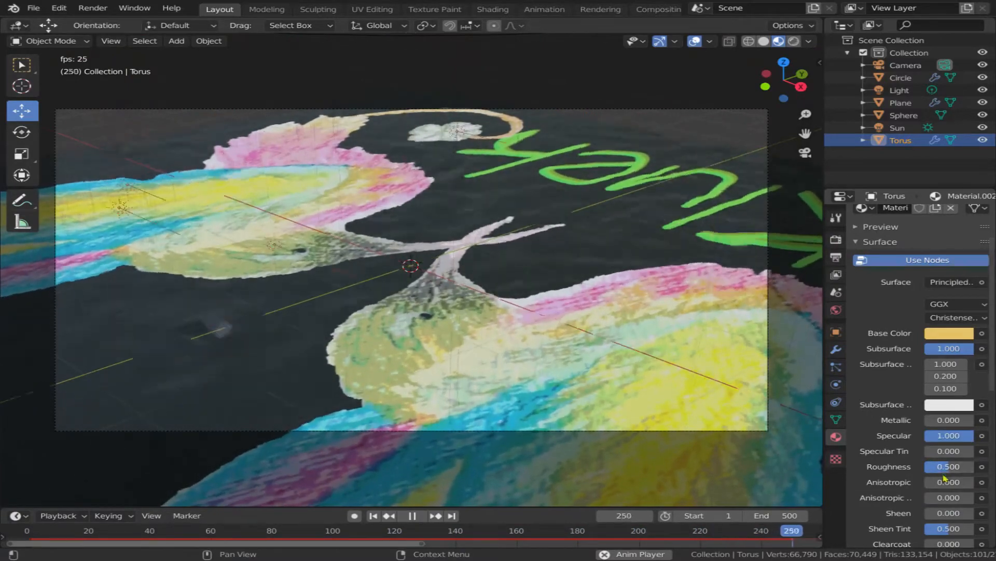
pyautogui.scroll(-15, 945, 477)
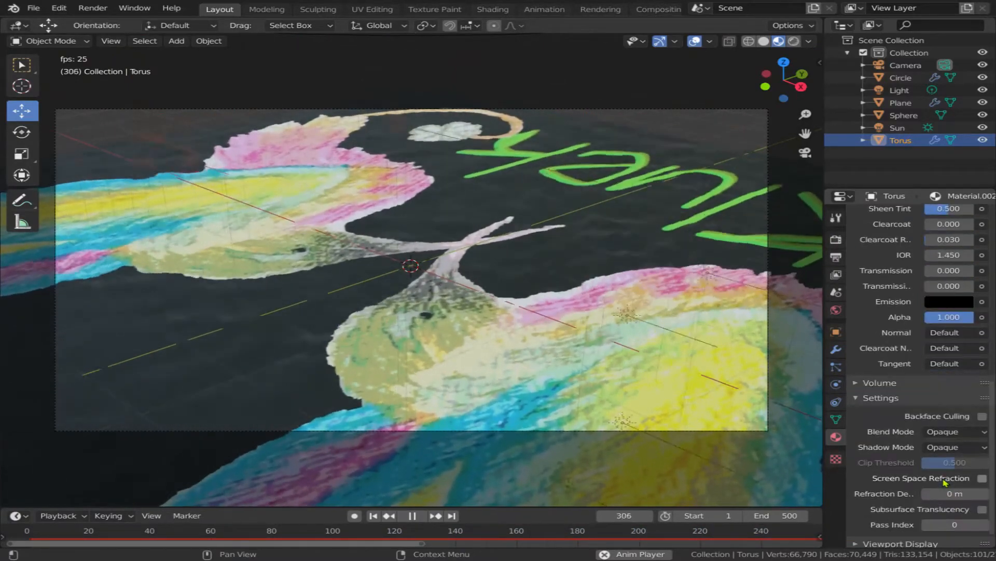
pyautogui.click(970, 302)
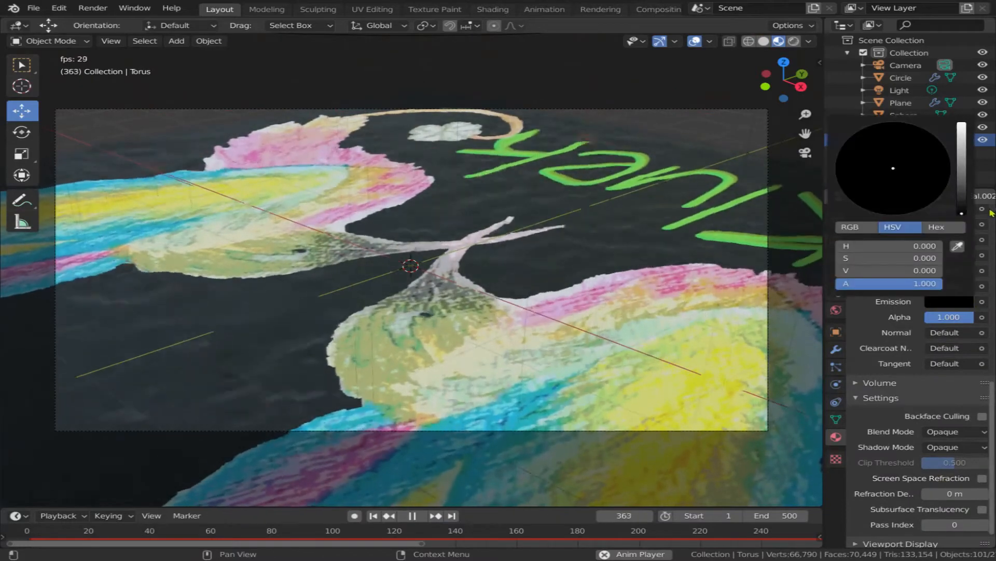
pyautogui.moveTo(962, 182); pyautogui.dragTo(962, 124)
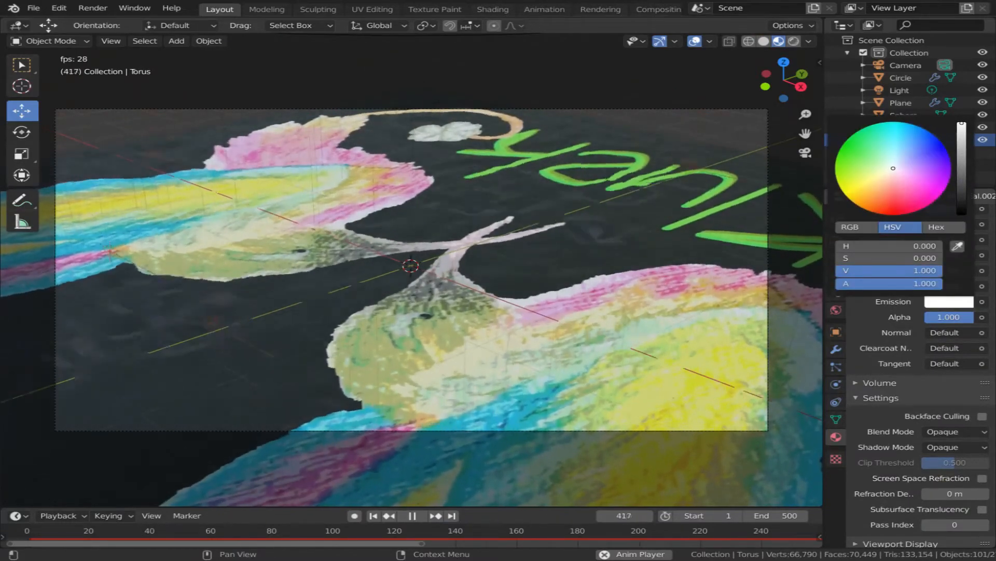
pyautogui.moveTo(962, 123); pyautogui.dragTo(961, 157)
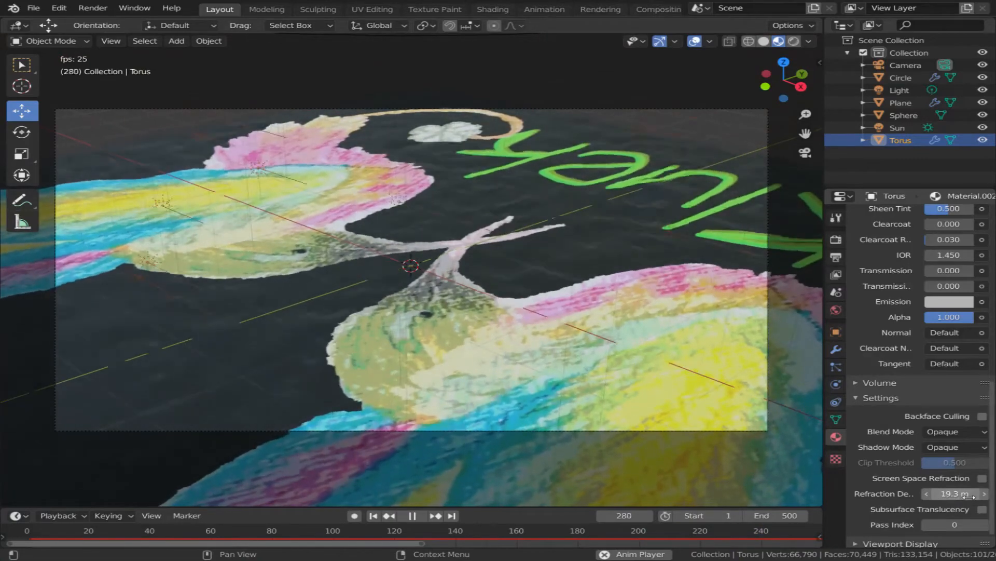
pyautogui.press('space')
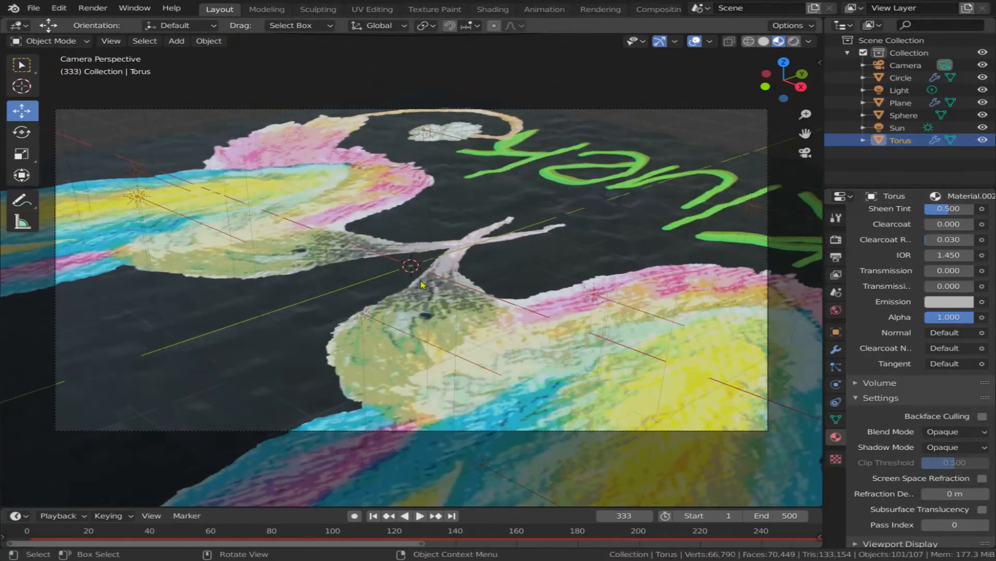
# Color the Sun light yellow (H 0.156, S 0.779, V 1.000) and raise its strength to 5.490 while checking the animation
pyautogui.scroll(-4, 218, 253)
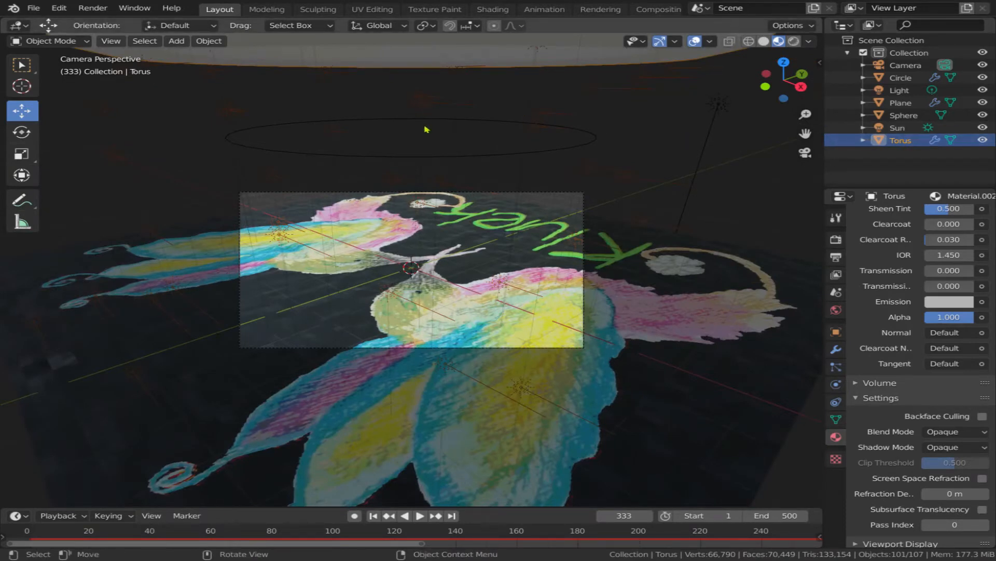
pyautogui.click(898, 127)
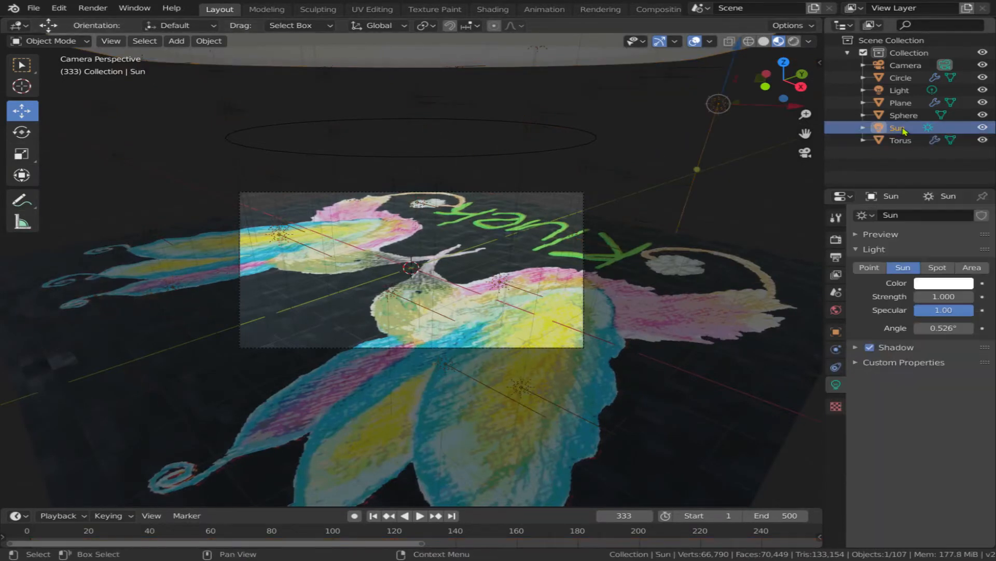
pyautogui.click(939, 288)
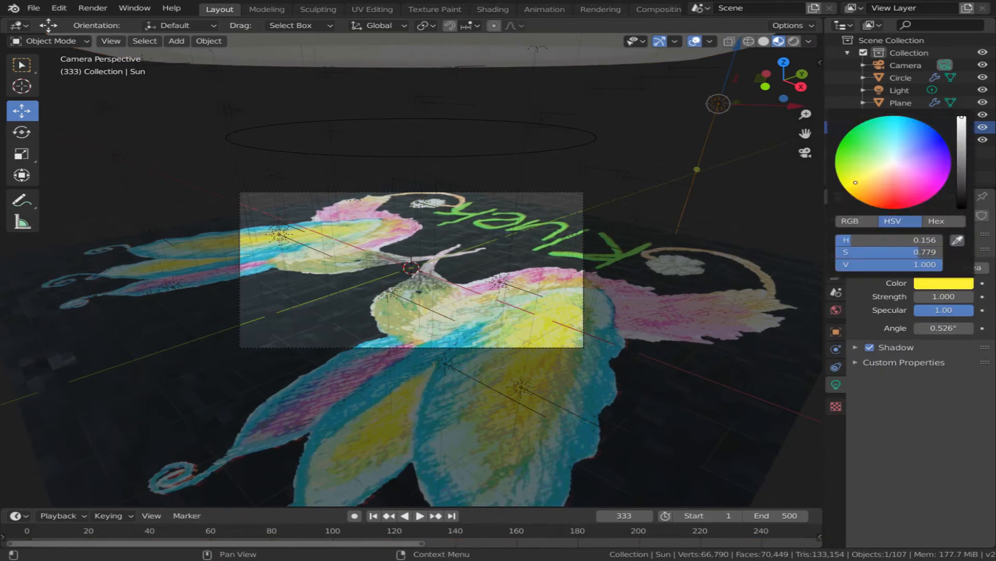
pyautogui.press('space')
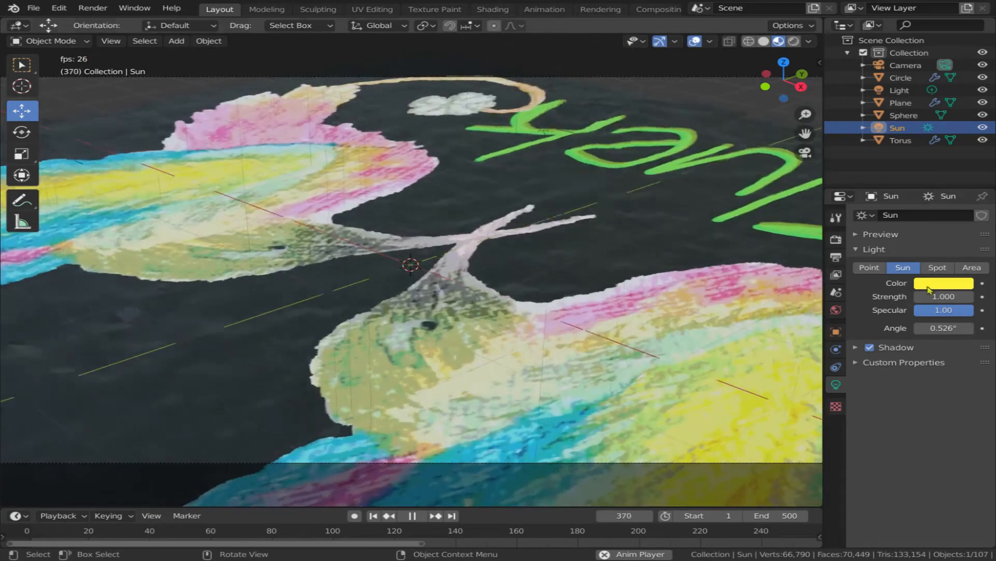
pyautogui.moveTo(930, 297); pyautogui.dragTo(976, 313)
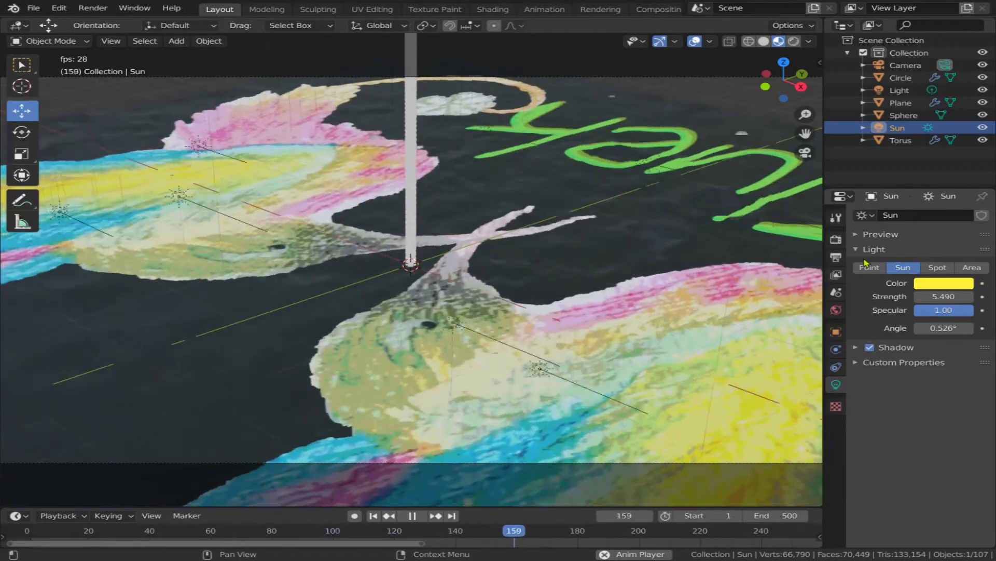
pyautogui.press('space')
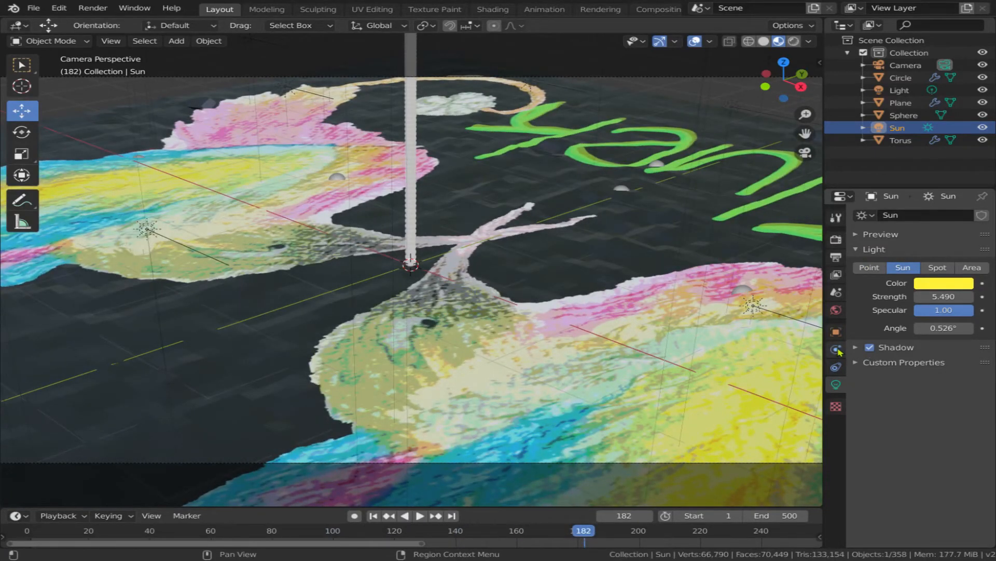
pyautogui.click(836, 367)
pyautogui.click(913, 215)
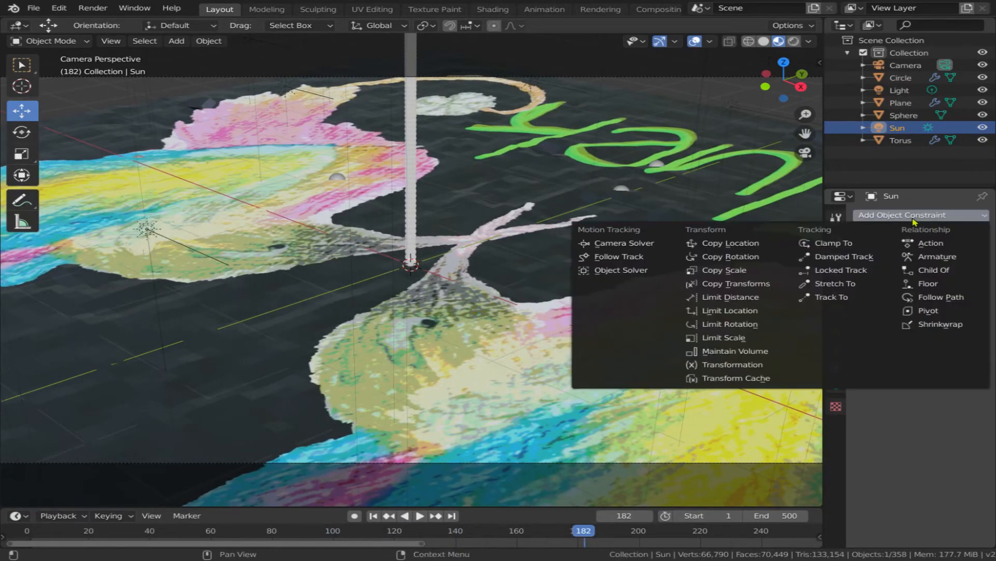
pyautogui.click(836, 351)
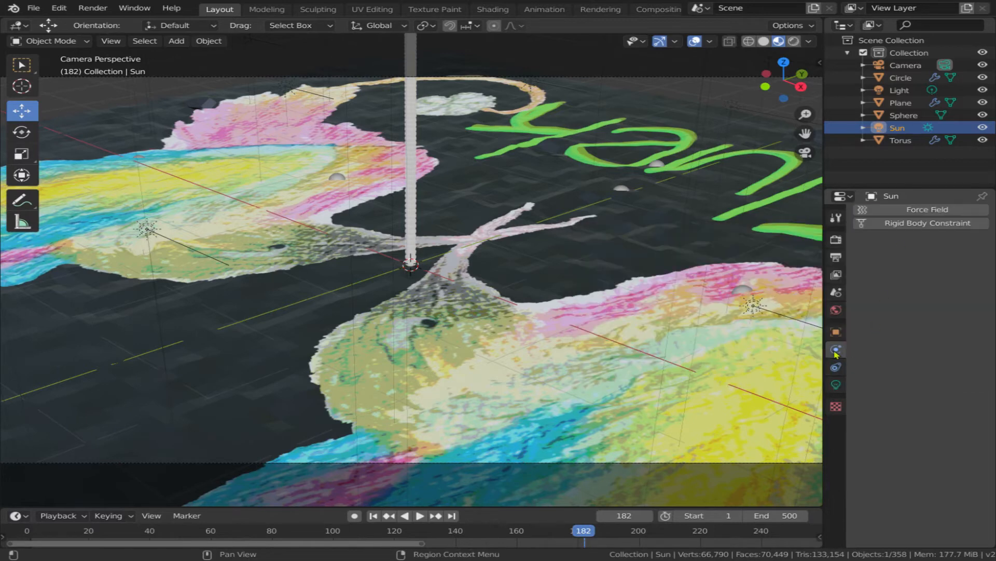
pyautogui.click(835, 333)
# Brighten the world background color to a value of 0.861 and play the animation to check the lighting
pyautogui.click(837, 310)
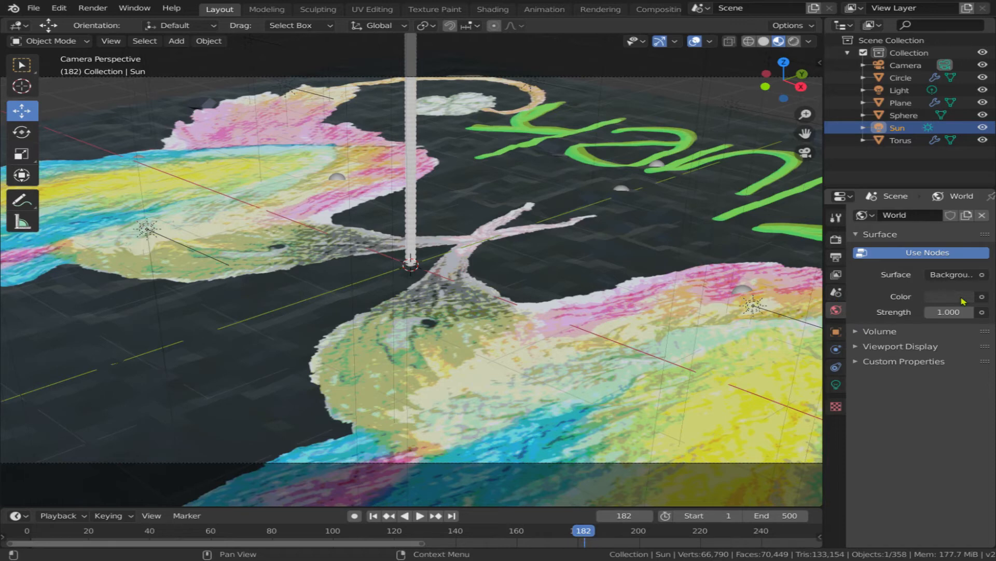
pyautogui.click(963, 298)
pyautogui.moveTo(962, 188); pyautogui.dragTo(962, 131)
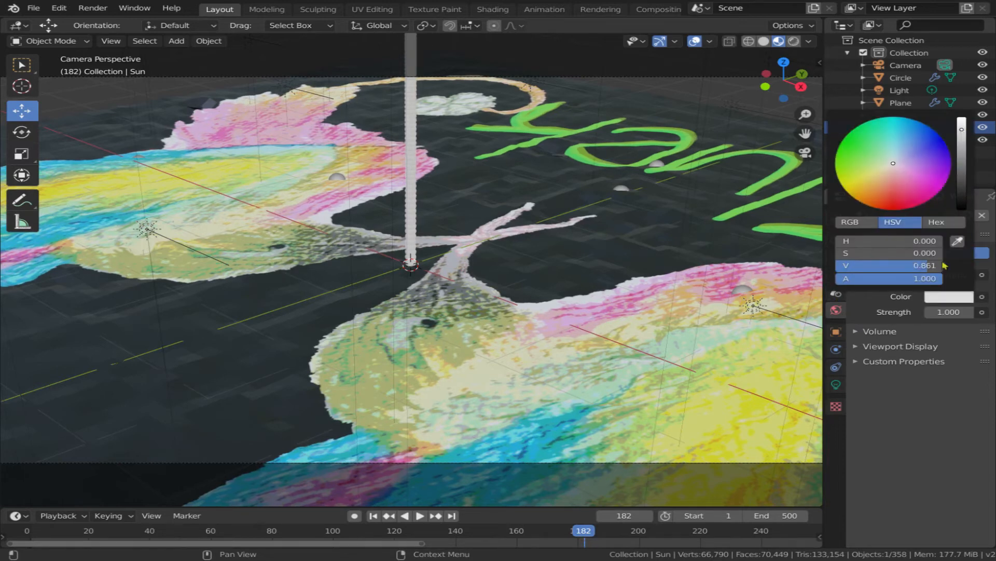
pyautogui.press('space')
pyautogui.scroll(-3, 726, 328)
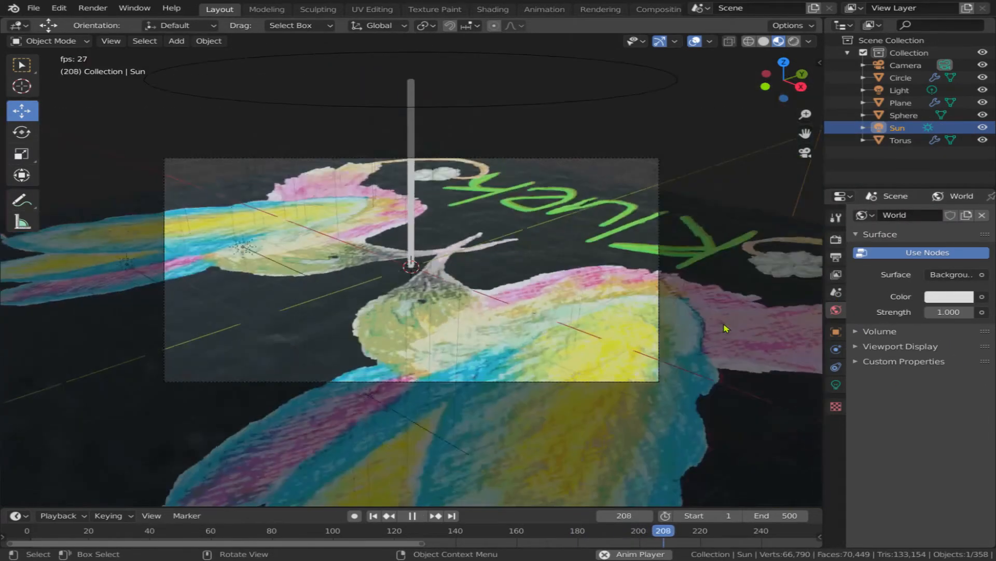
pyautogui.scroll(2, 726, 328)
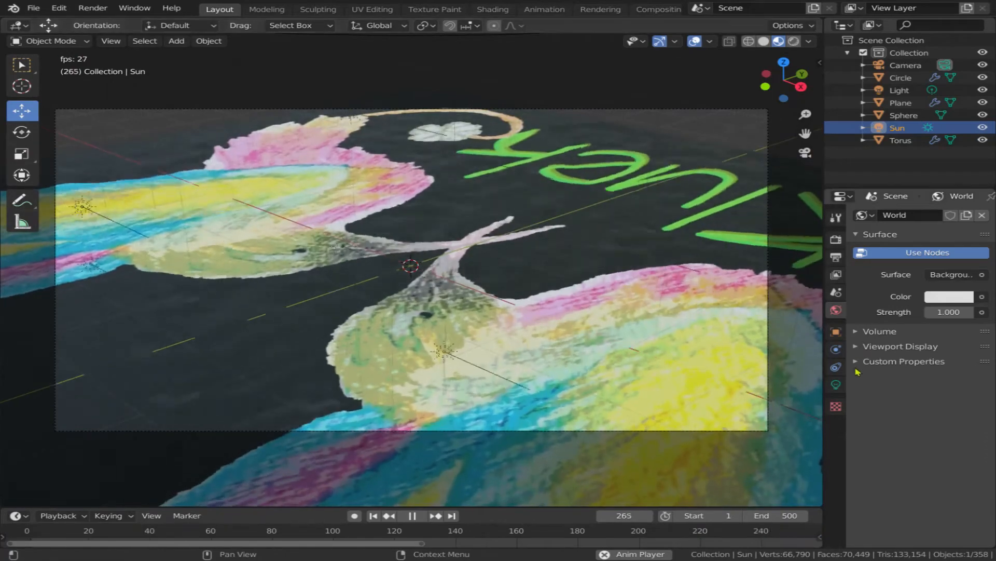
# Try a new image-type brush texture with its color saturation set to 2.000 while playing the animation
pyautogui.click(836, 407)
pyautogui.click(921, 233)
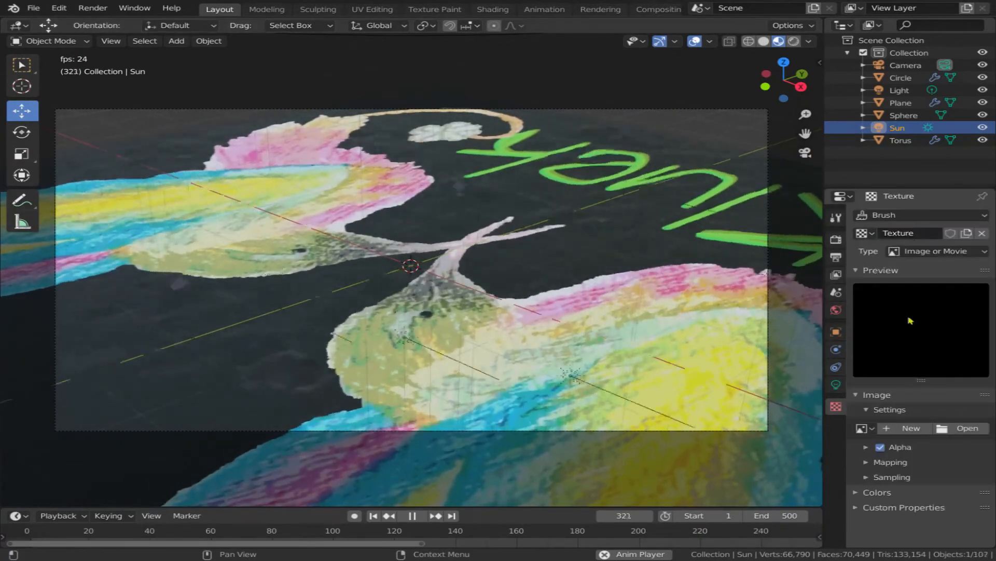
pyautogui.click(882, 492)
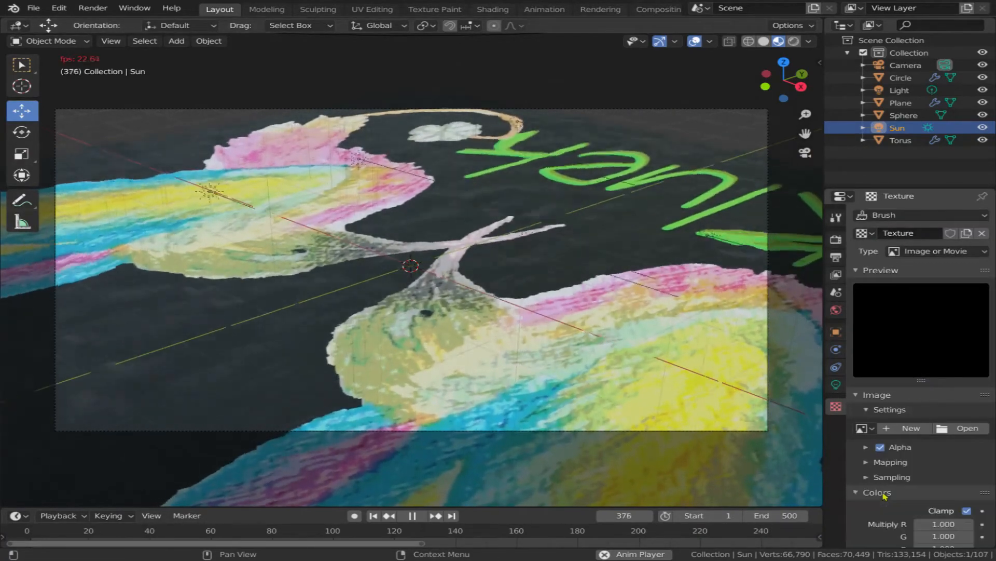
pyautogui.scroll(-4, 884, 495)
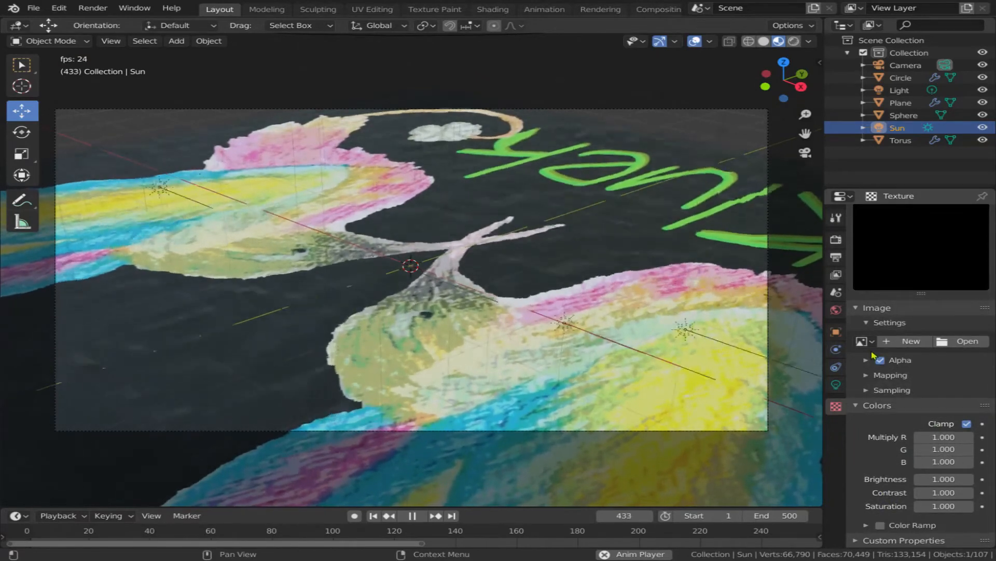
pyautogui.press('space')
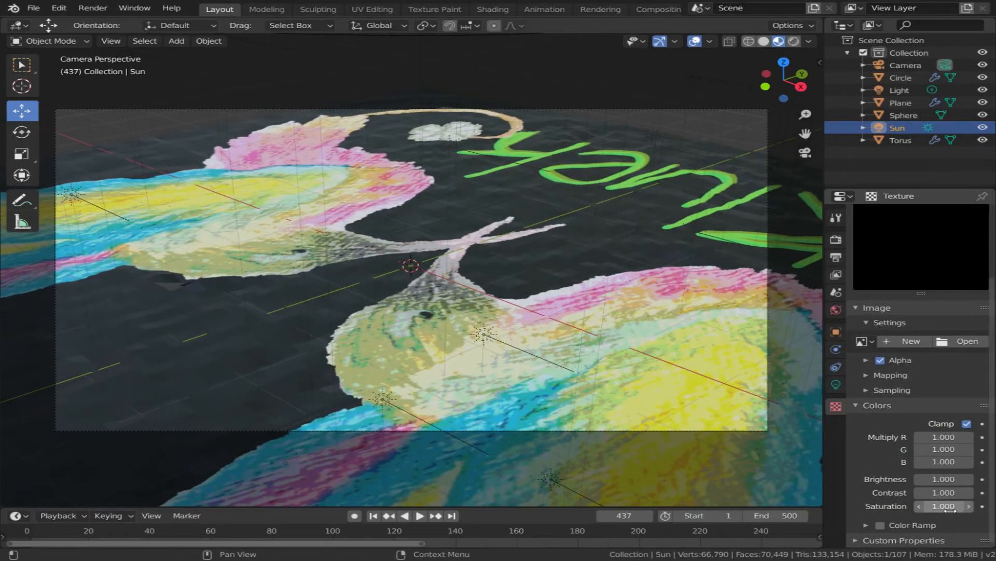
pyautogui.press('space')
pyautogui.moveTo(950, 511); pyautogui.dragTo(990, 511)
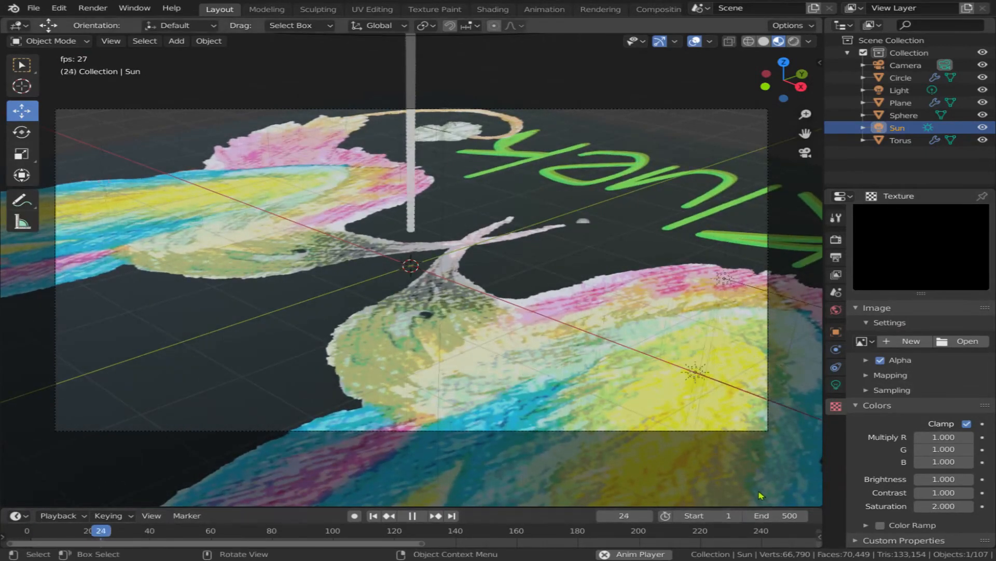
pyautogui.press('space')
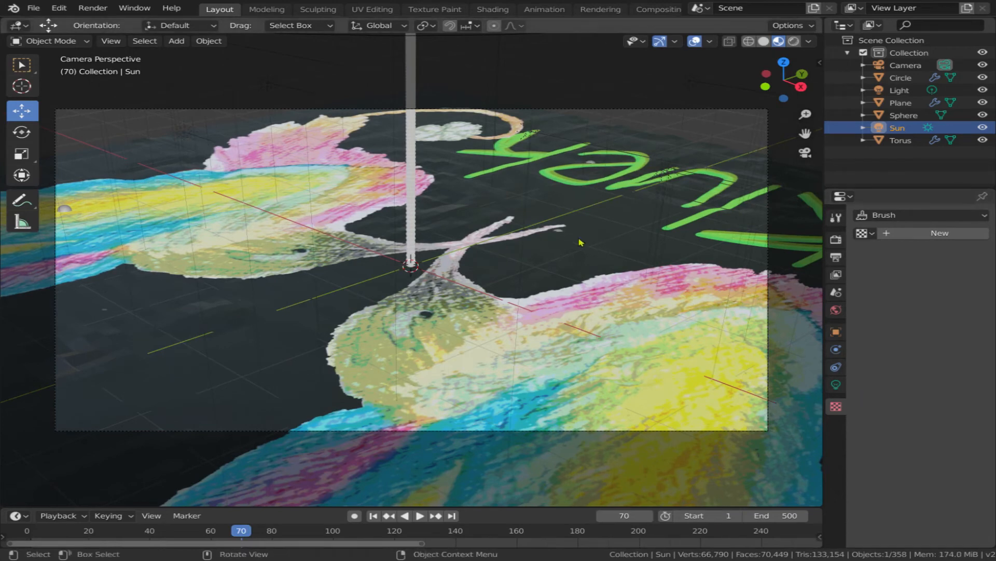
pyautogui.scroll(-6, 550, 310)
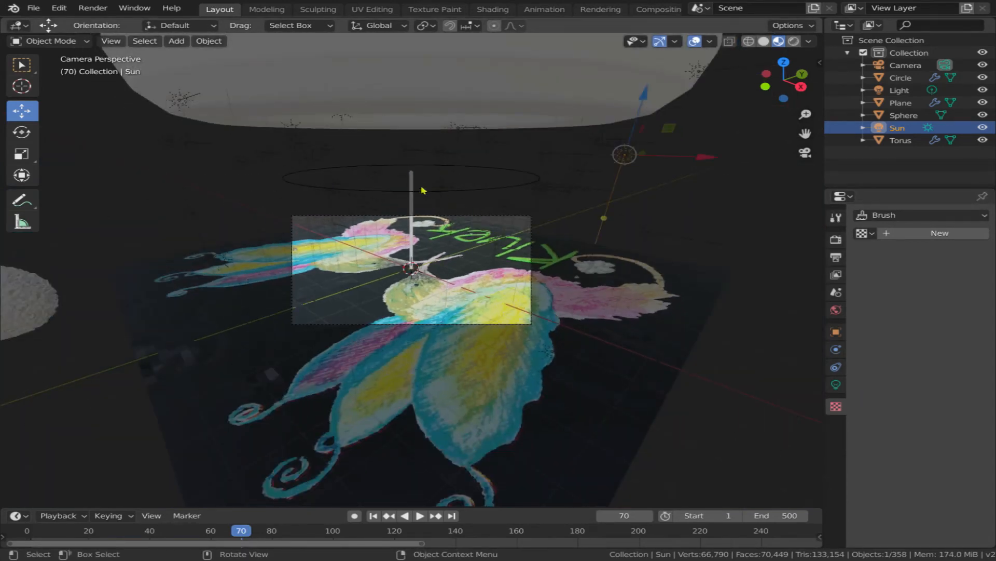
# Play the animation and try a solid radius of 2.000 on the circle's Dynamic Paint brush
pyautogui.click(423, 191)
pyautogui.scroll(6, 431, 197)
pyautogui.press('space')
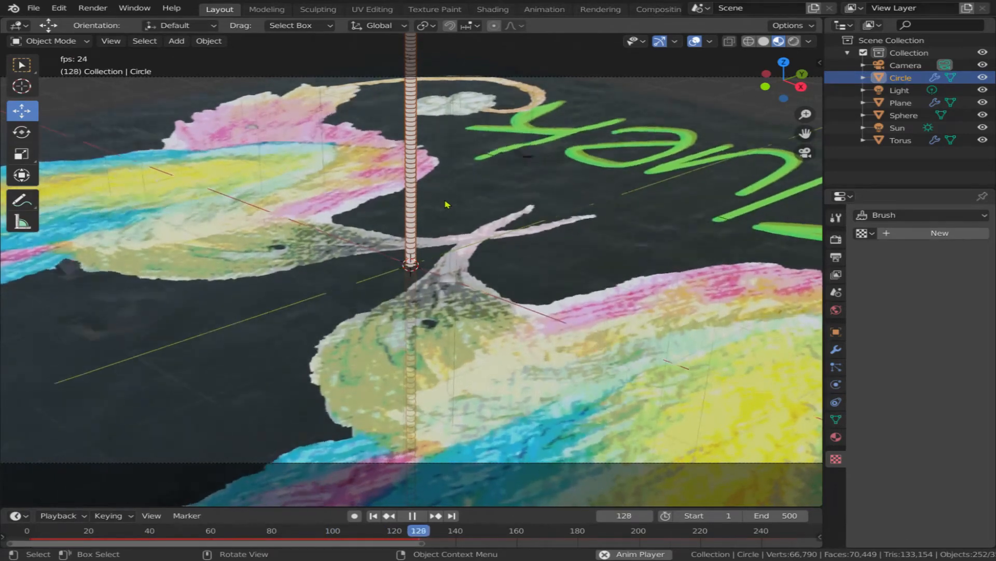
pyautogui.click(836, 384)
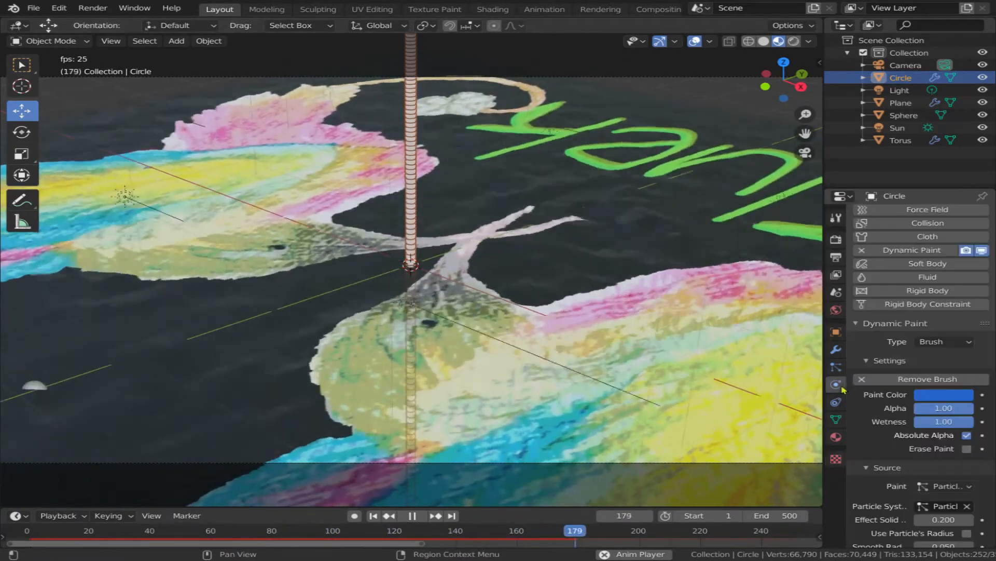
pyautogui.scroll(-2, 924, 394)
pyautogui.moveTo(947, 477); pyautogui.dragTo(988, 477)
pyautogui.scroll(-3, 691, 338)
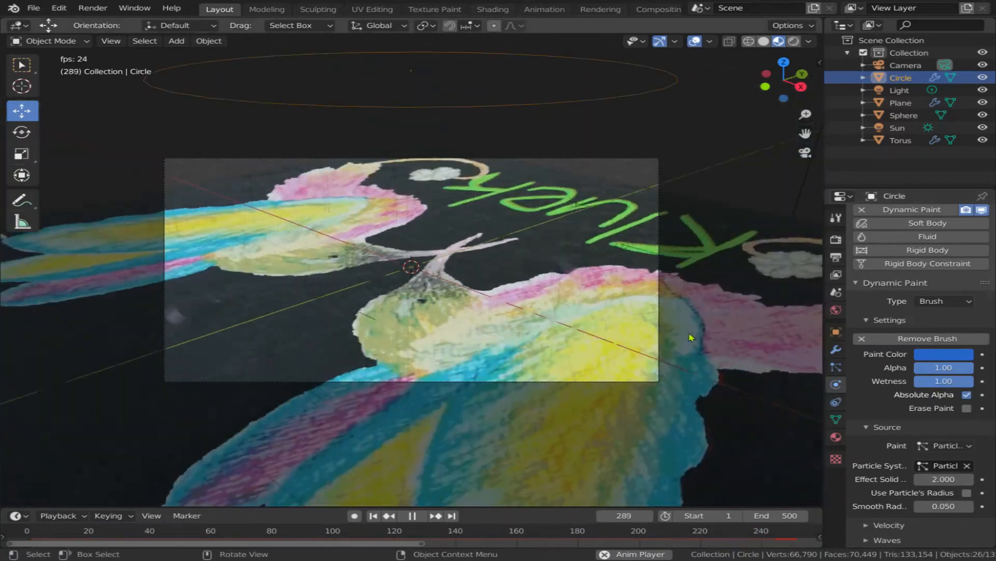
pyautogui.moveTo(692, 337)
pyautogui.mouseDown(button='middle')
pyautogui.moveTo(644, 283)
pyautogui.moveTo(509, 222)
pyautogui.mouseUp(button='middle')
pyautogui.scroll(-3, 508, 222)
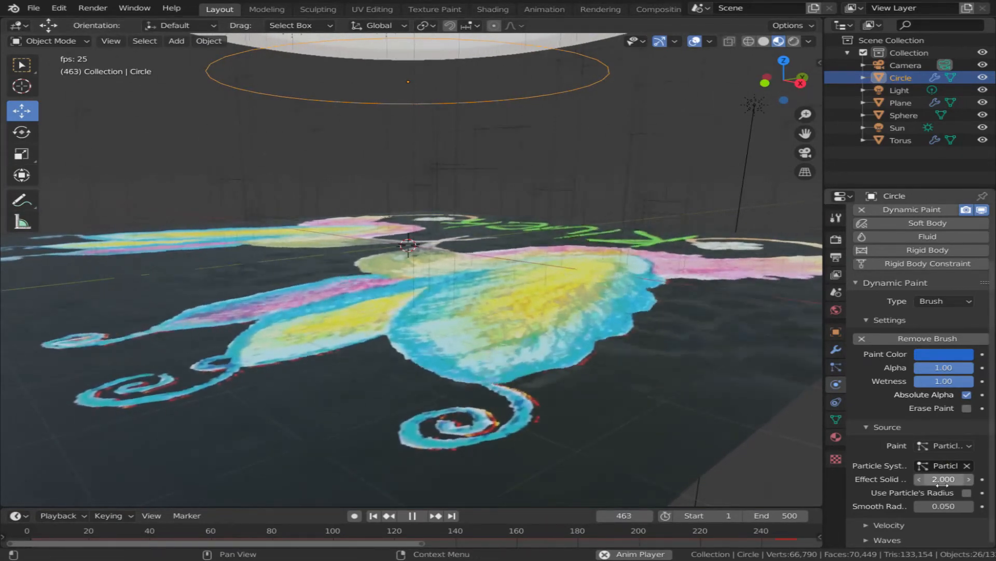
# Set the circle's Dynamic Paint brush to a solid radius of 1.200 and a smooth radius of 0.300
pyautogui.moveTo(943, 480); pyautogui.dragTo(935, 479)
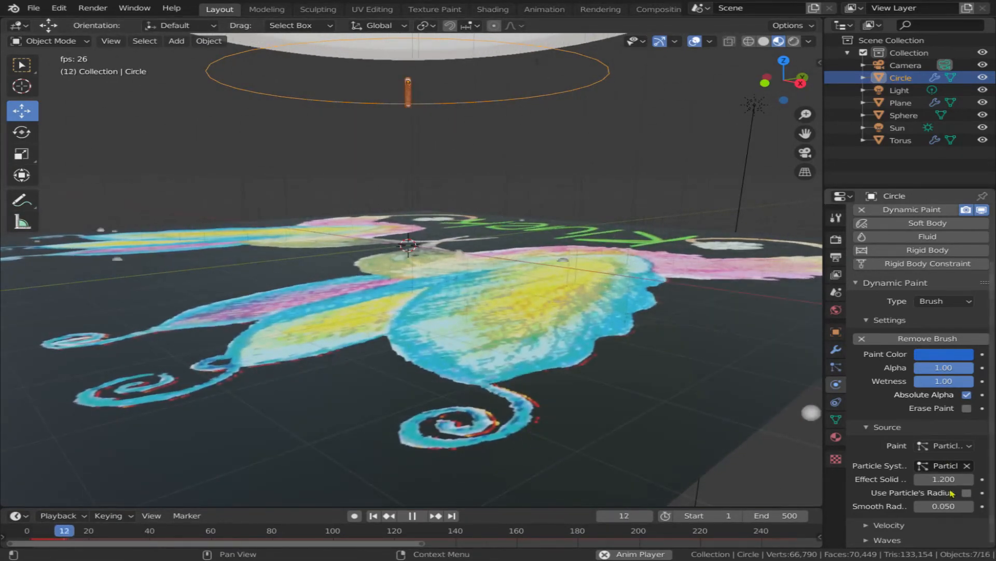
pyautogui.moveTo(612, 330); pyautogui.dragTo(583, 382, button='middle')
pyautogui.scroll(4, 480, 374)
pyautogui.moveTo(522, 393); pyautogui.dragTo(559, 353, button='middle')
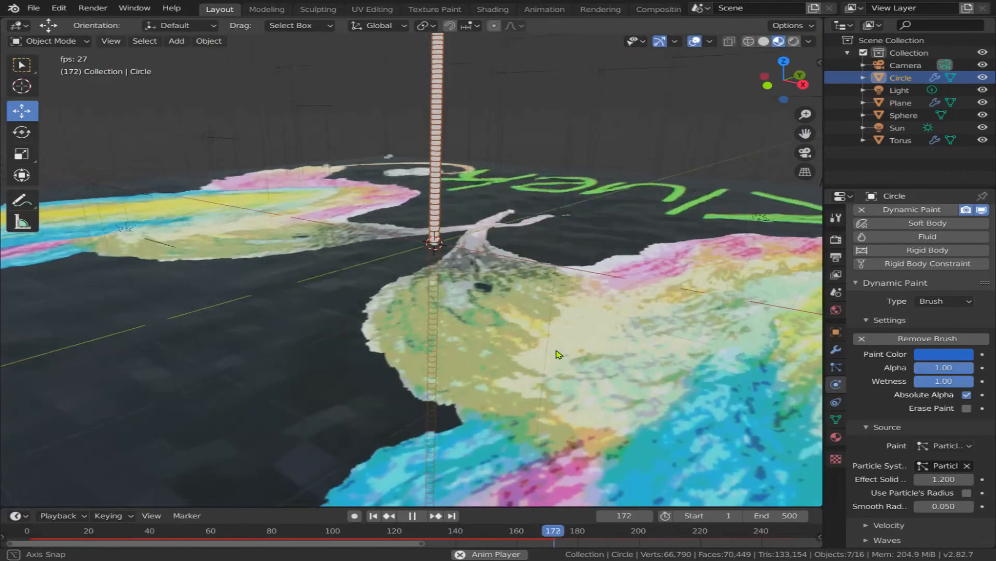
pyautogui.moveTo(944, 506)
pyautogui.mouseDown()
pyautogui.moveTo(976, 506)
pyautogui.moveTo(929, 506)
pyautogui.mouseUp()
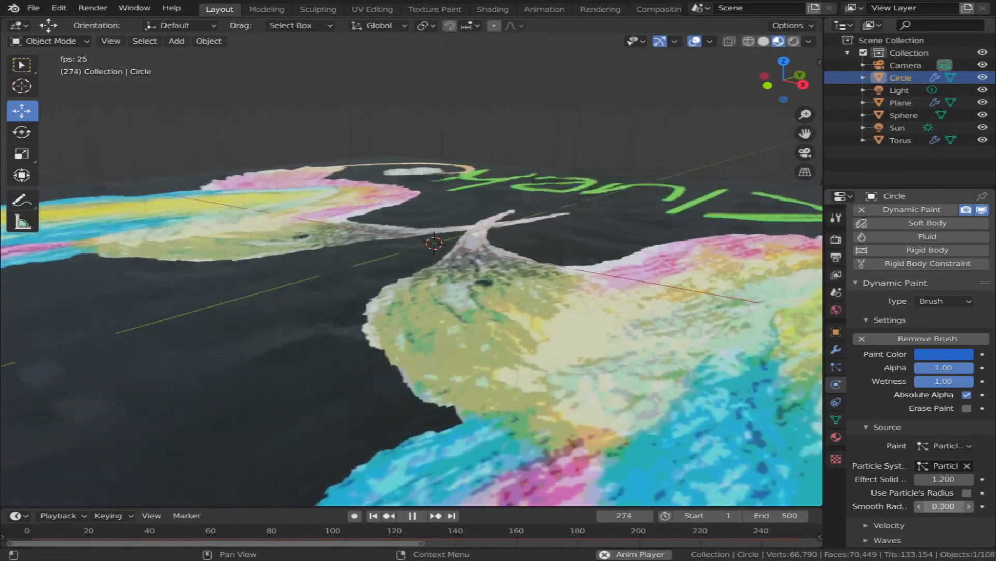
# Examine the waves on the image-textured plane from several angles while the animation plays
pyautogui.click(457, 255)
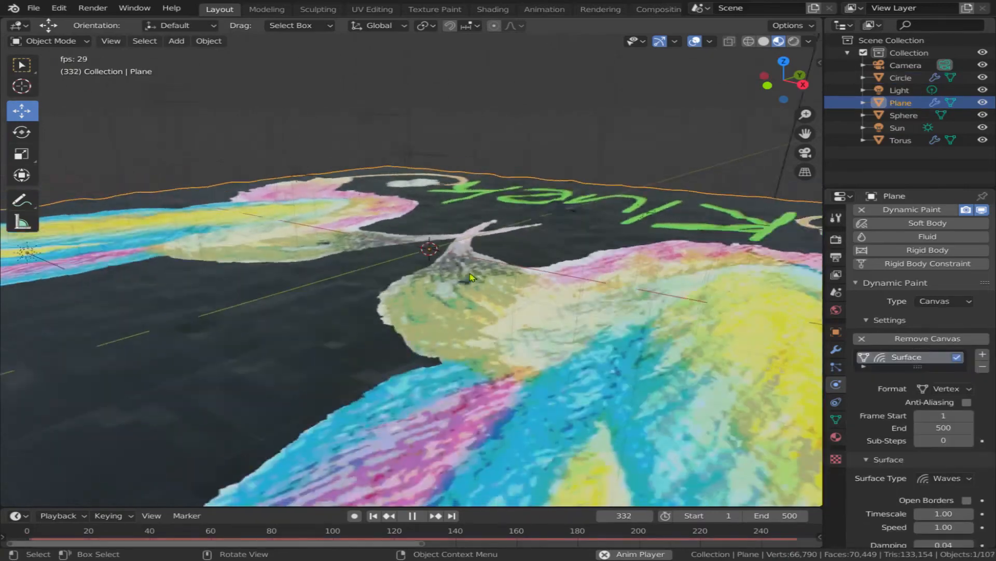
pyautogui.moveTo(457, 255); pyautogui.dragTo(456, 275, button='middle')
pyautogui.moveTo(449, 159)
pyautogui.mouseDown(button='middle')
pyautogui.moveTo(455, 167)
pyautogui.moveTo(441, 162)
pyautogui.moveTo(501, 213)
pyautogui.moveTo(509, 254)
pyautogui.moveTo(507, 216)
pyautogui.moveTo(483, 238)
pyautogui.moveTo(473, 225)
pyautogui.mouseUp(button='middle')
pyautogui.click(438, 160)
pyautogui.moveTo(492, 309)
pyautogui.mouseDown(button='middle')
pyautogui.moveTo(498, 346)
pyautogui.moveTo(496, 327)
pyautogui.mouseUp(button='middle')
pyautogui.moveTo(495, 404); pyautogui.dragTo(501, 372, button='middle')
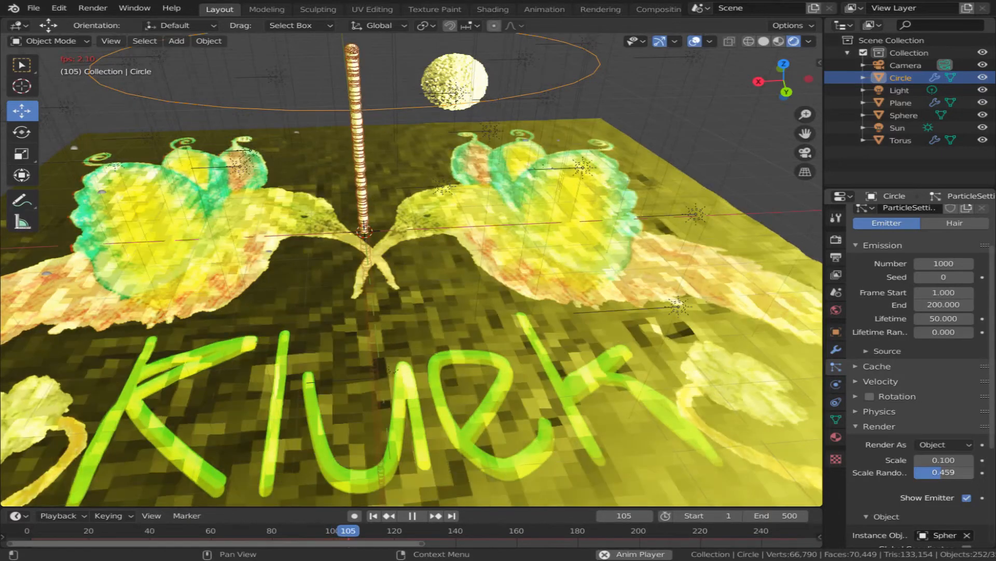
# Set the scale randomness of the circle's particles to 0.500 and stop playback
pyautogui.moveTo(954, 473); pyautogui.dragTo(974, 472)
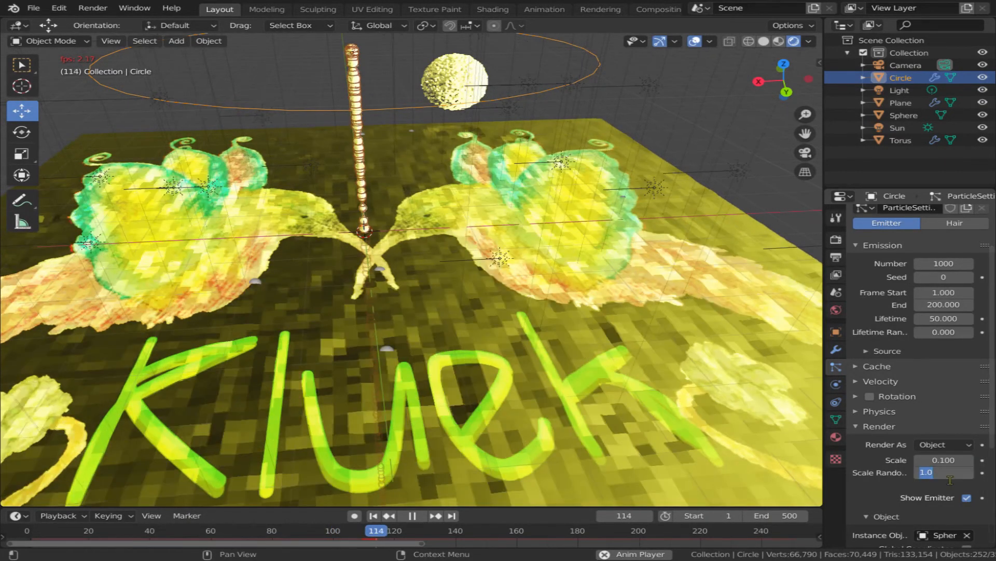
pyautogui.click(944, 473)
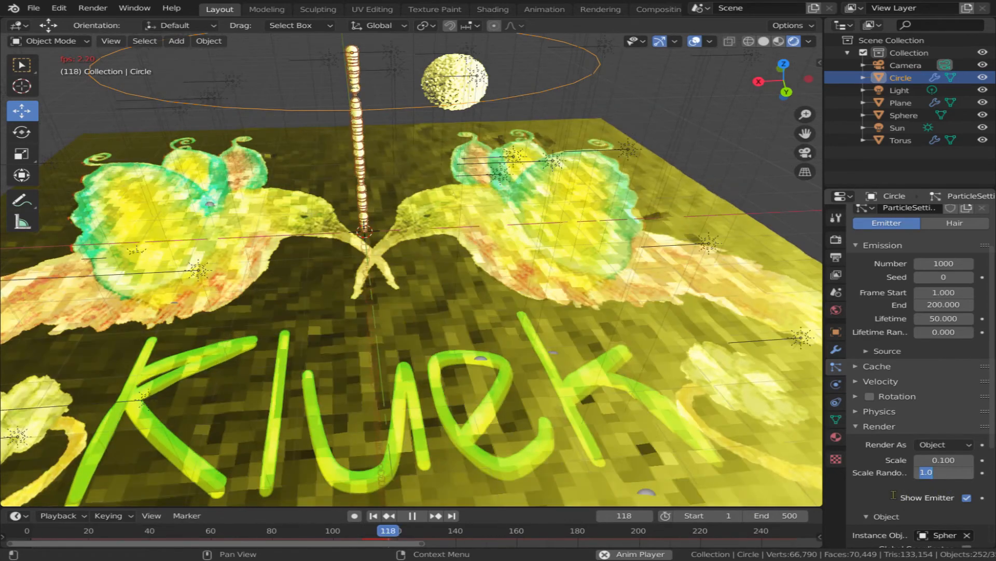
pyautogui.press('Return')
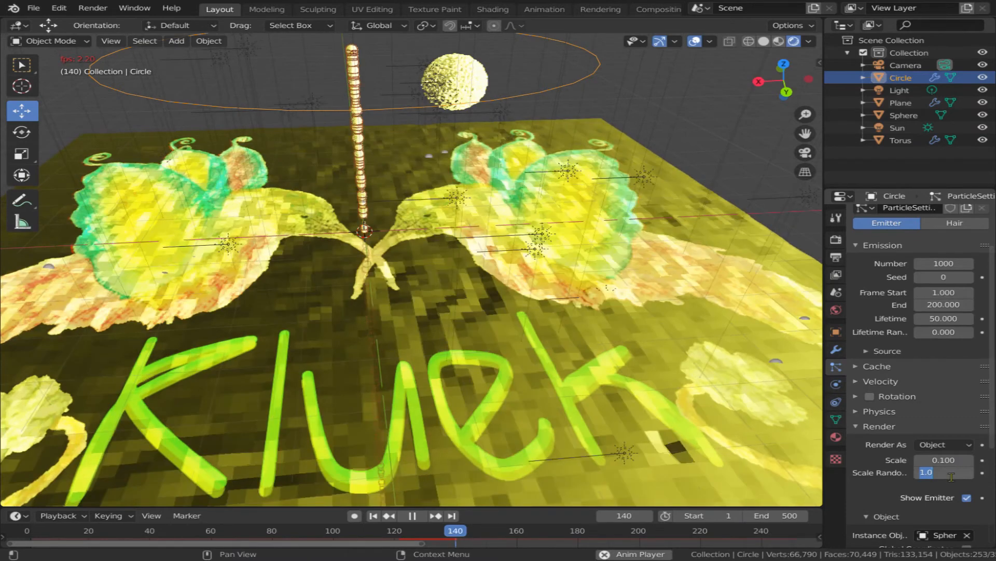
pyautogui.click(952, 476)
pyautogui.write('0')
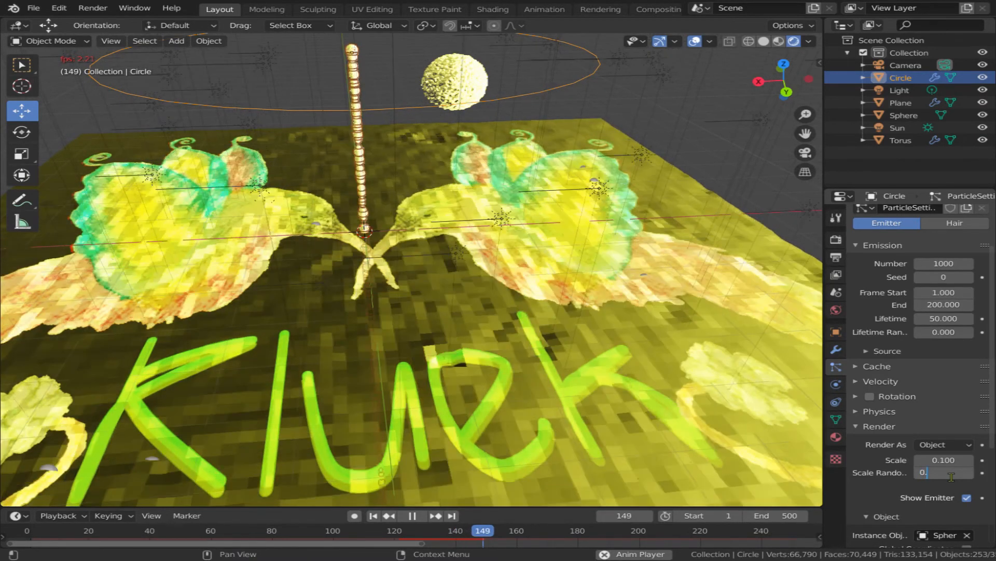
pyautogui.write('.5')
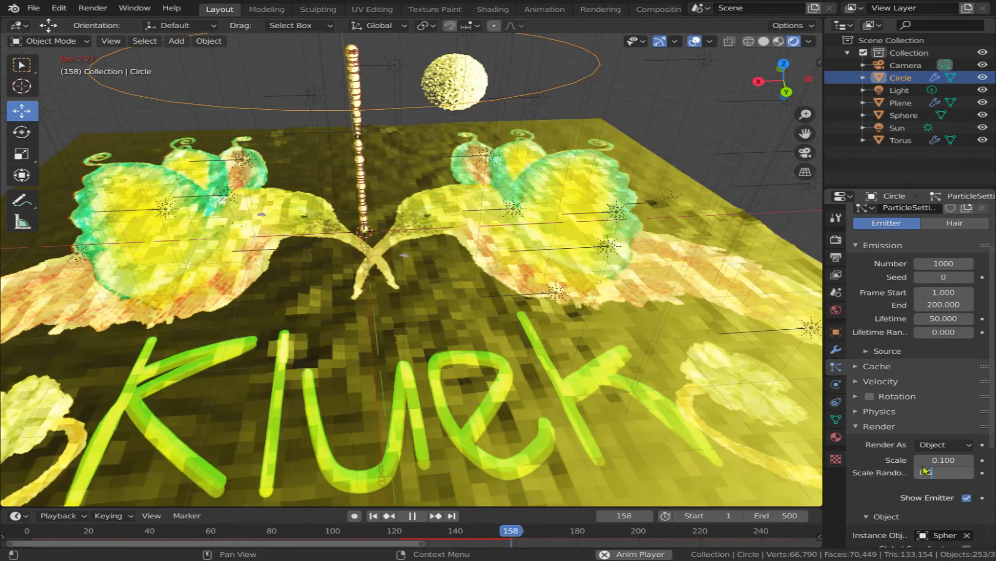
pyautogui.press('Return')
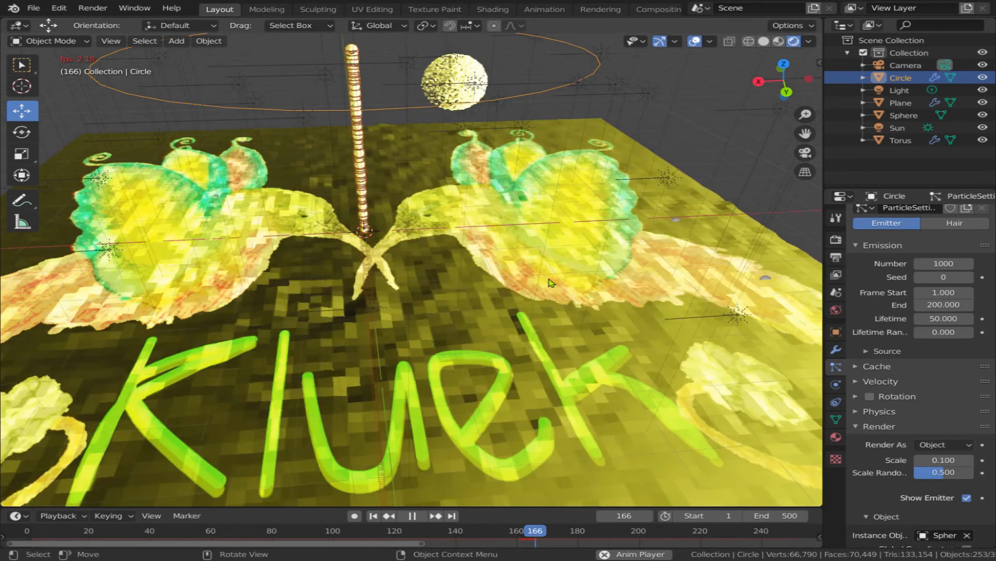
pyautogui.press('space')
# Select the torus, raise its particles' scale randomness to 0.714 and play the animation
pyautogui.click(551, 282)
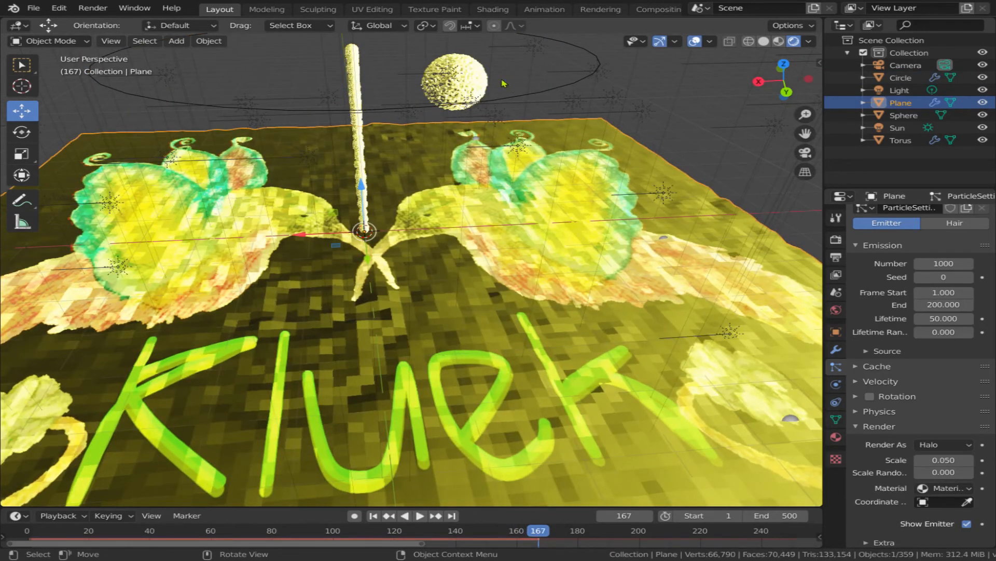
pyautogui.click(455, 83)
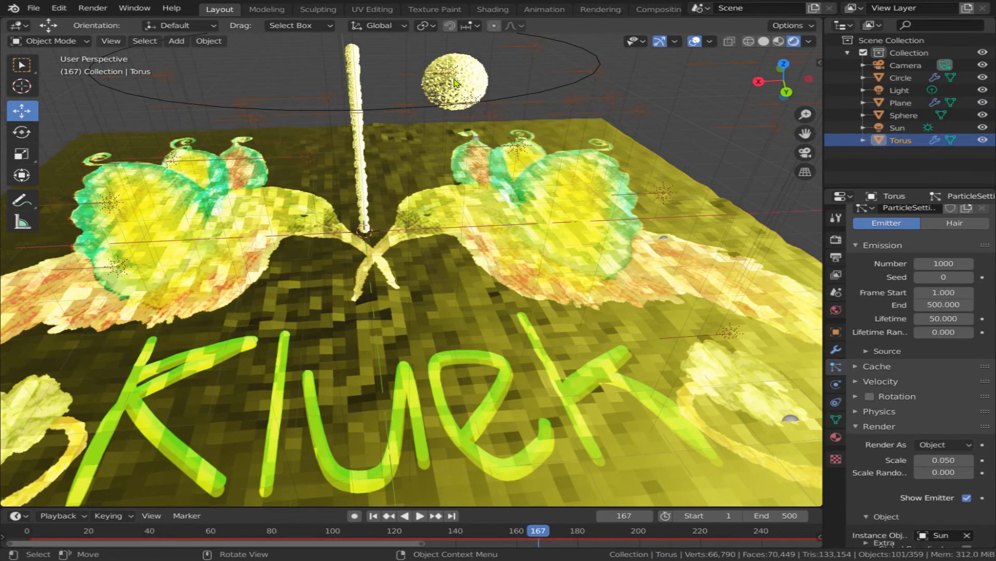
pyautogui.click(466, 108)
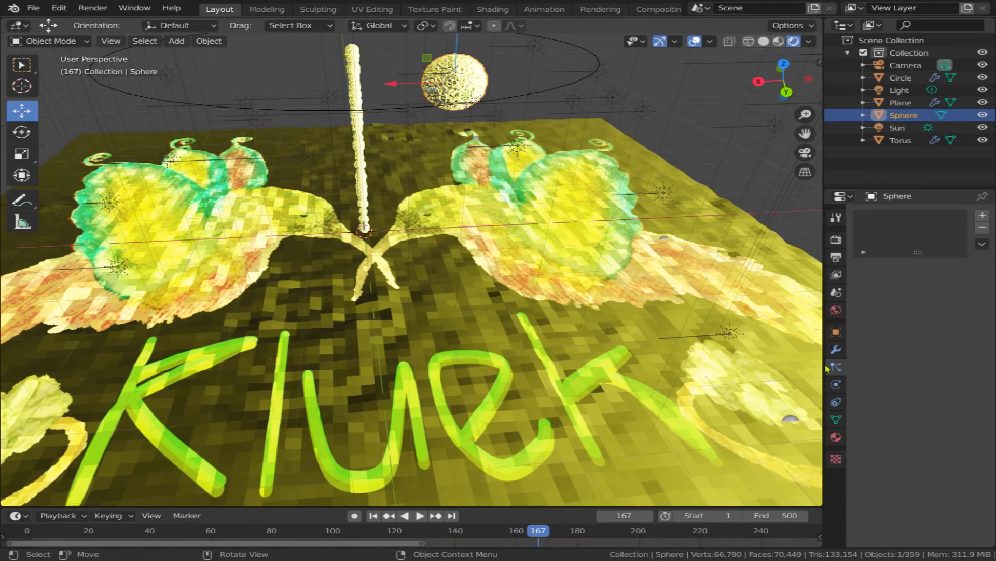
pyautogui.hotkey('ctrl', 'z')
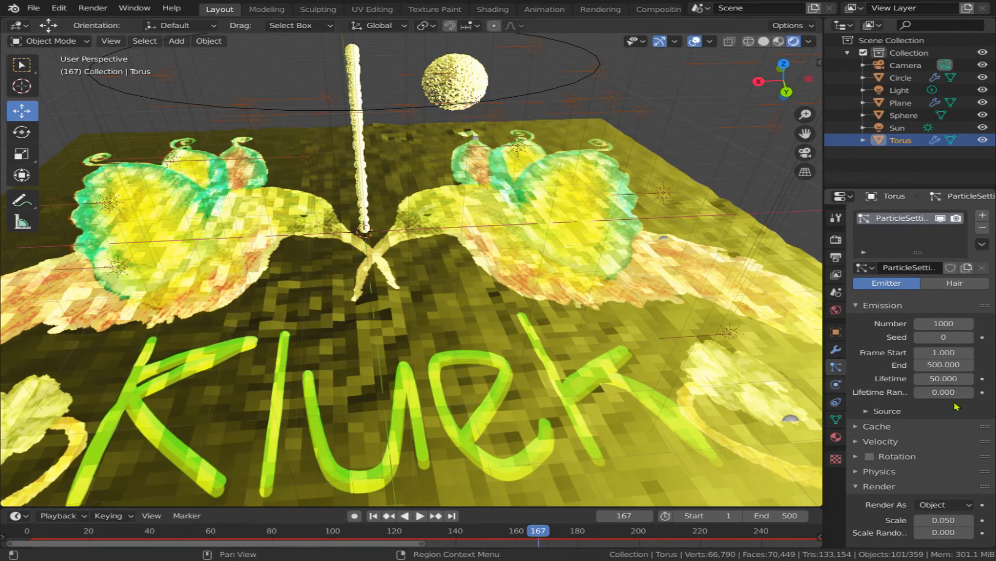
pyautogui.scroll(-3, 929, 482)
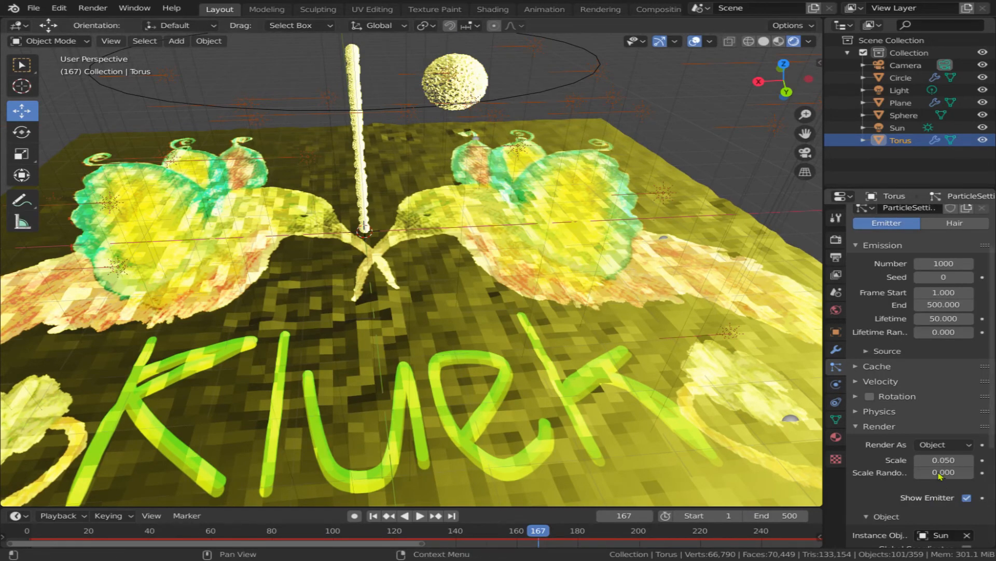
pyautogui.click(904, 489)
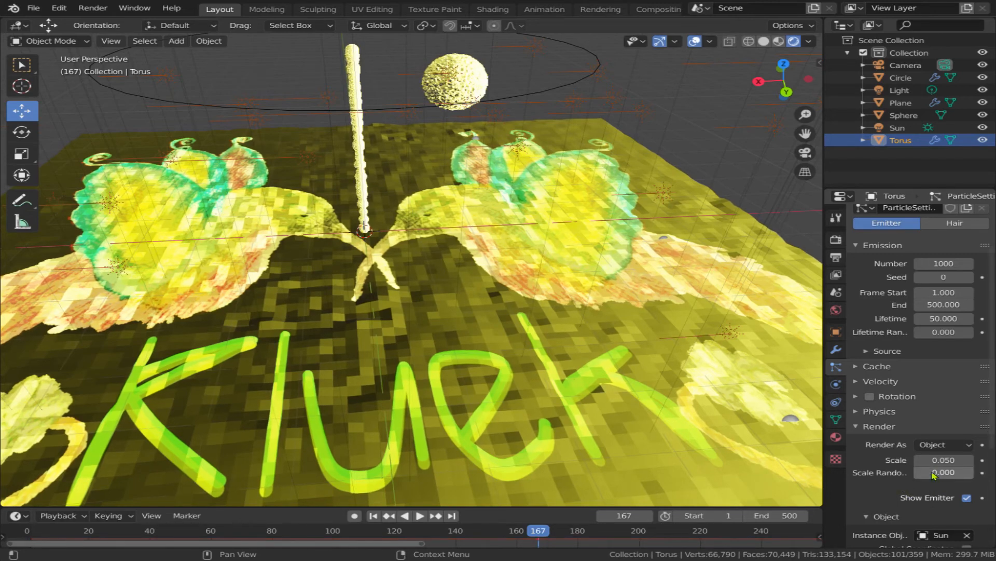
pyautogui.moveTo(944, 472); pyautogui.dragTo(964, 474)
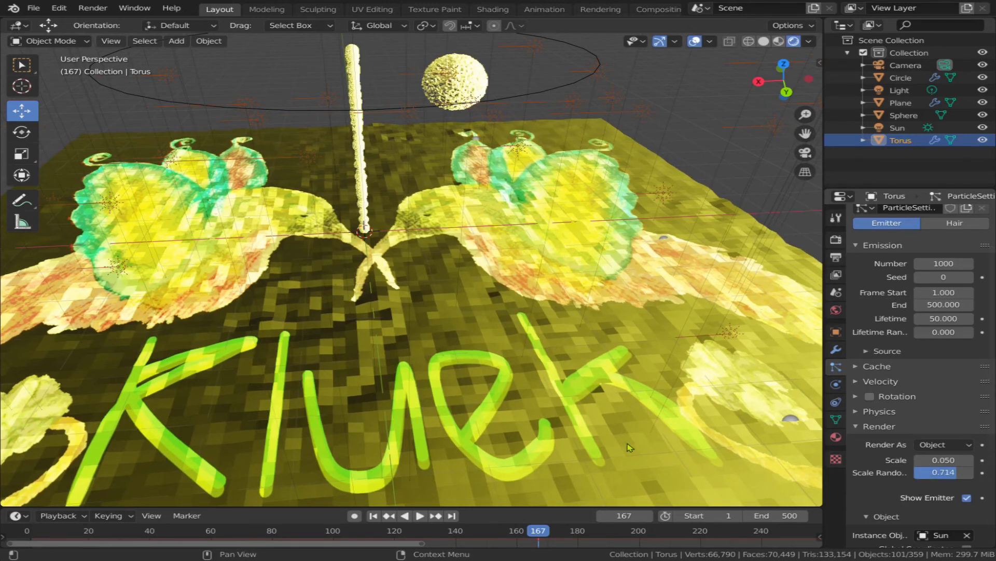
pyautogui.press('space')
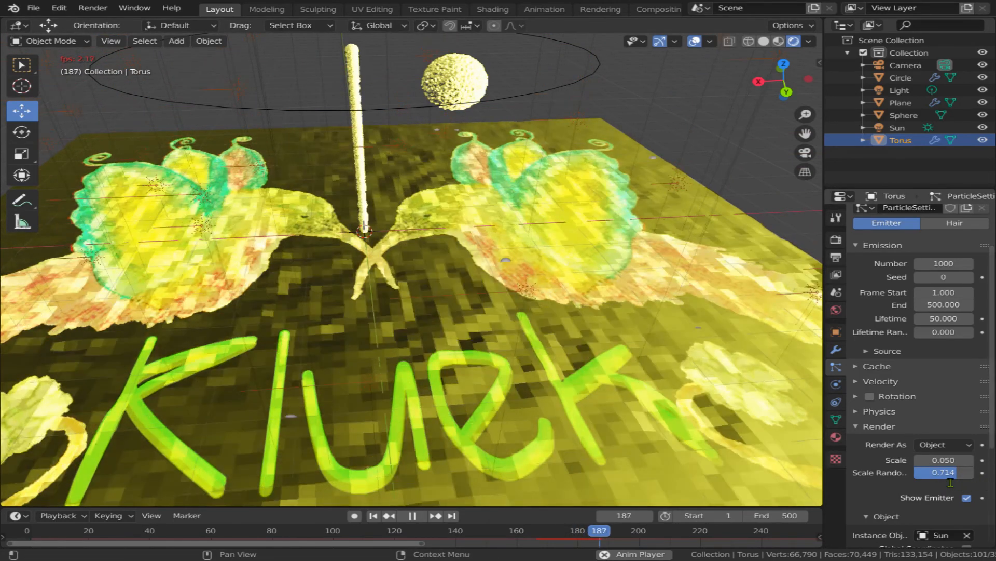
# Set the scale randomness of the torus particles to 0.100
pyautogui.click(950, 476)
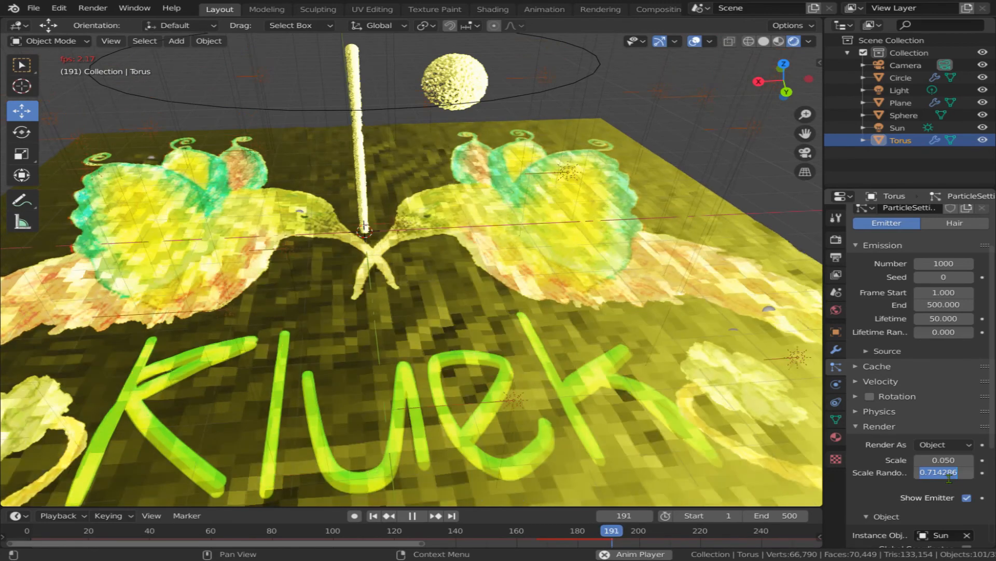
pyautogui.write('0.1')
pyautogui.press('Return')
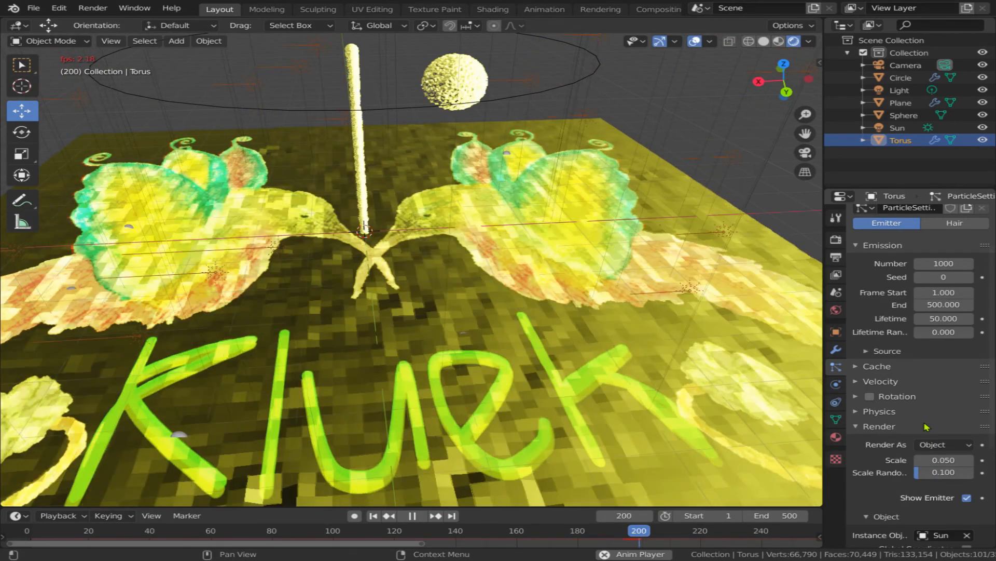
pyautogui.scroll(-2, 926, 427)
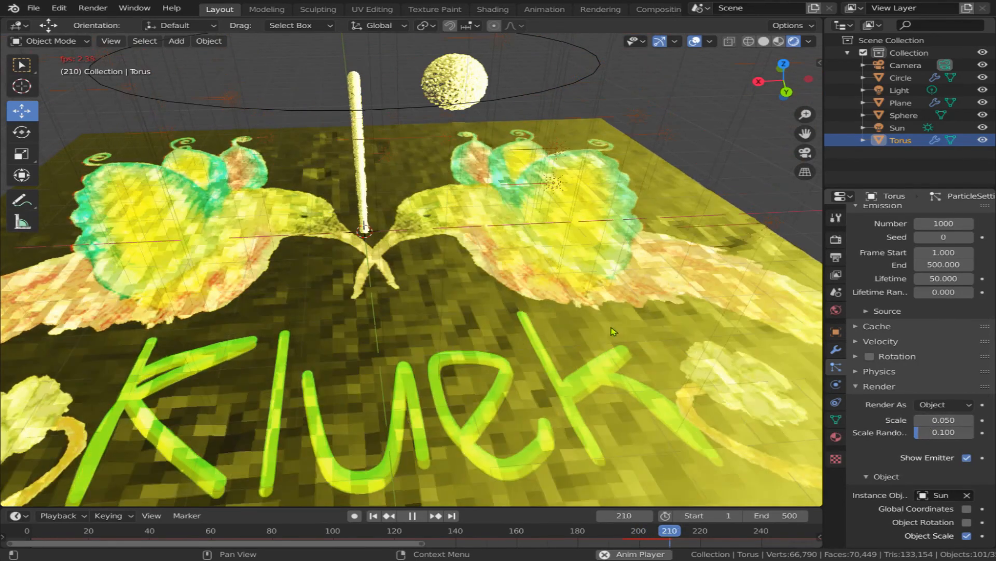
# View the whole falling-particle setup, select the sphere and look through its physics, particle and material settings
pyautogui.moveTo(675, 373); pyautogui.dragTo(584, 374, button='middle')
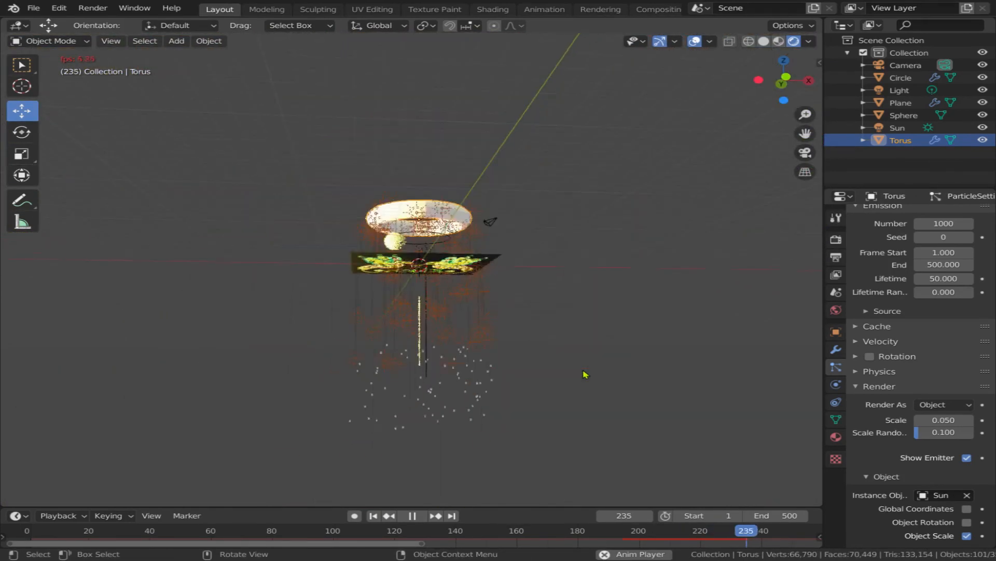
pyautogui.scroll(3, 391, 262)
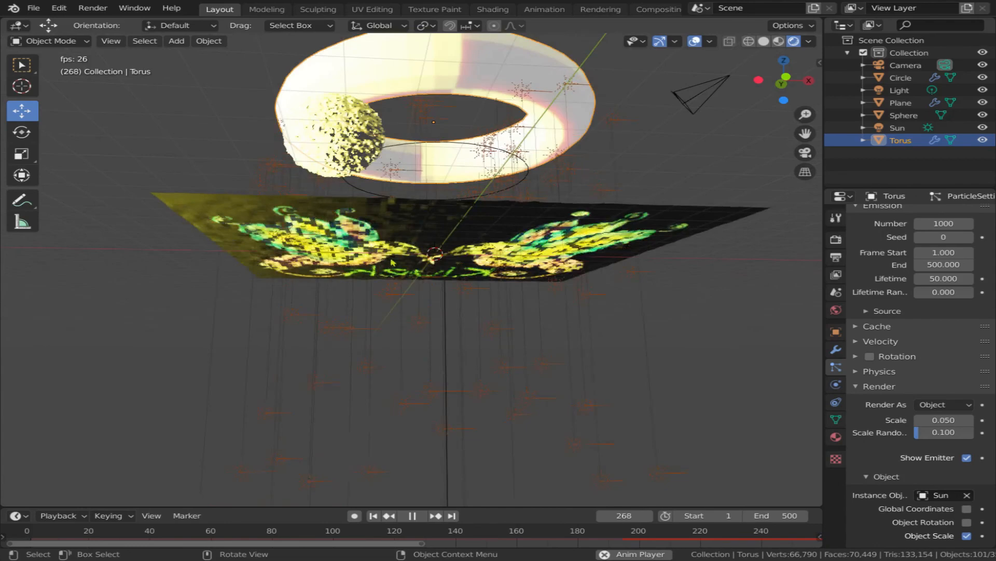
pyautogui.click(349, 136)
pyautogui.click(836, 385)
pyautogui.click(837, 368)
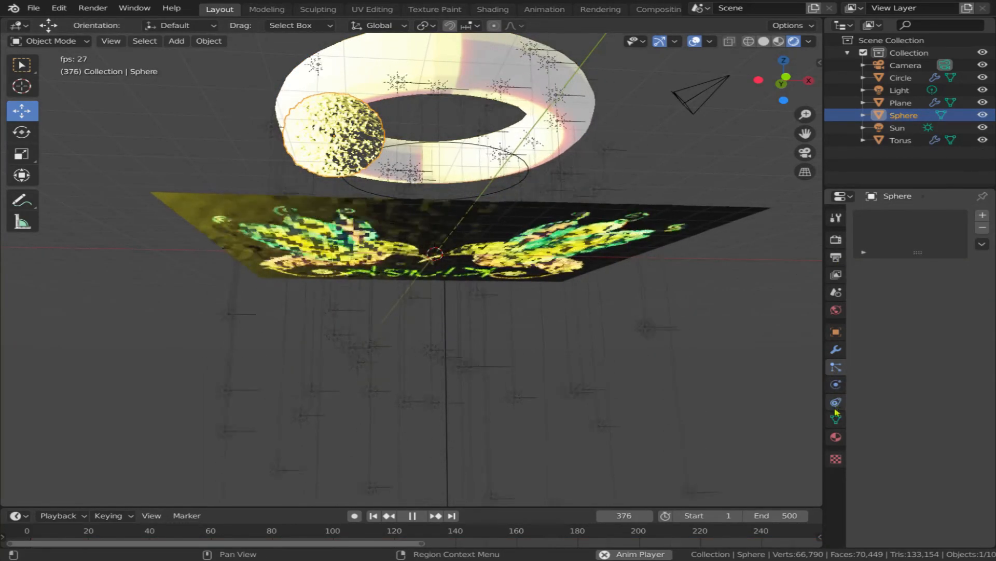
pyautogui.click(836, 436)
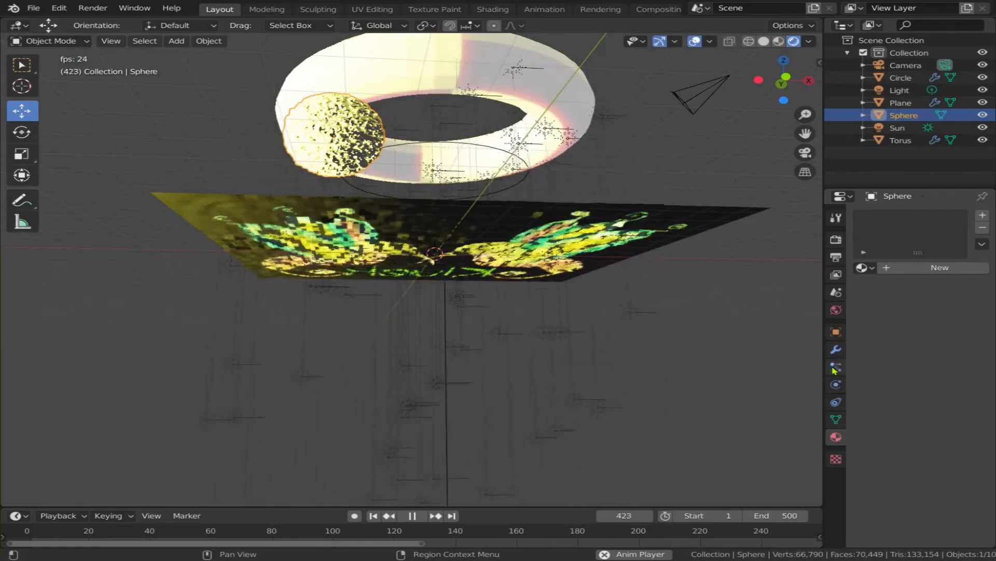